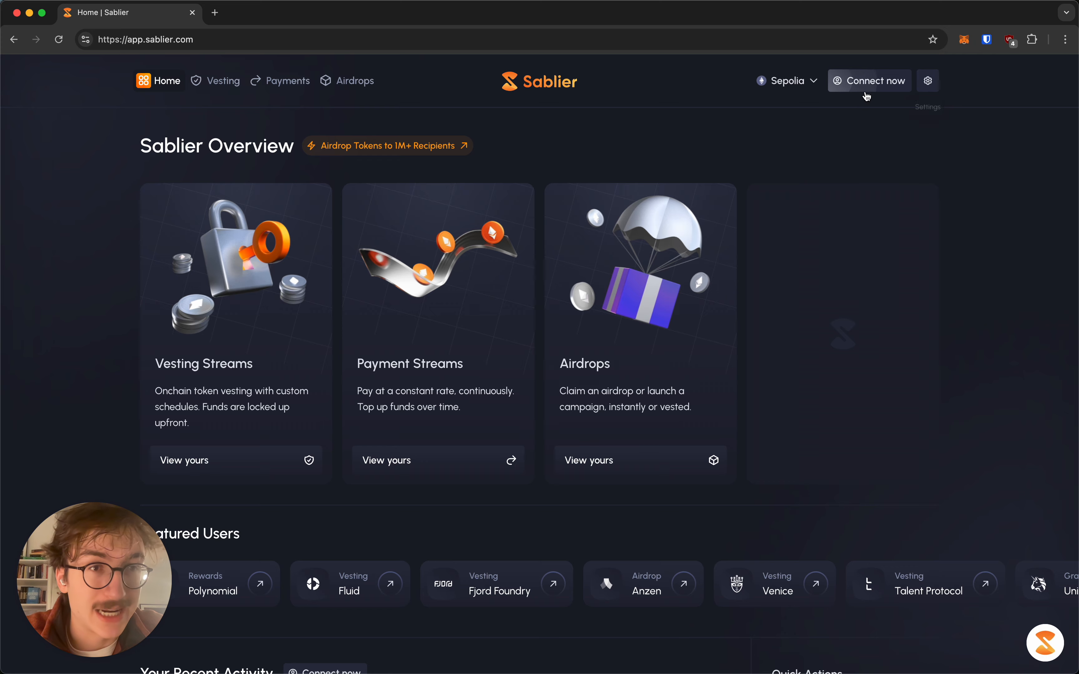
Connect the MetaMask wallet to Sablier and approve the connection request
{"action": "left_click", "coordinate": [872, 83]}
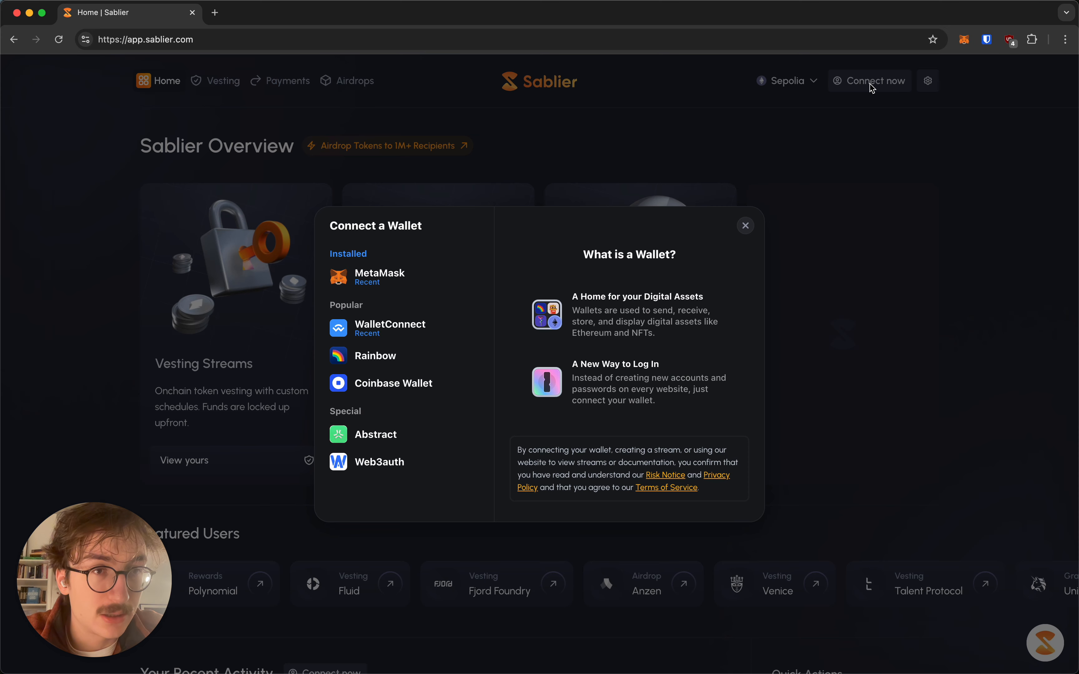
{"action": "left_click", "coordinate": [403, 282]}
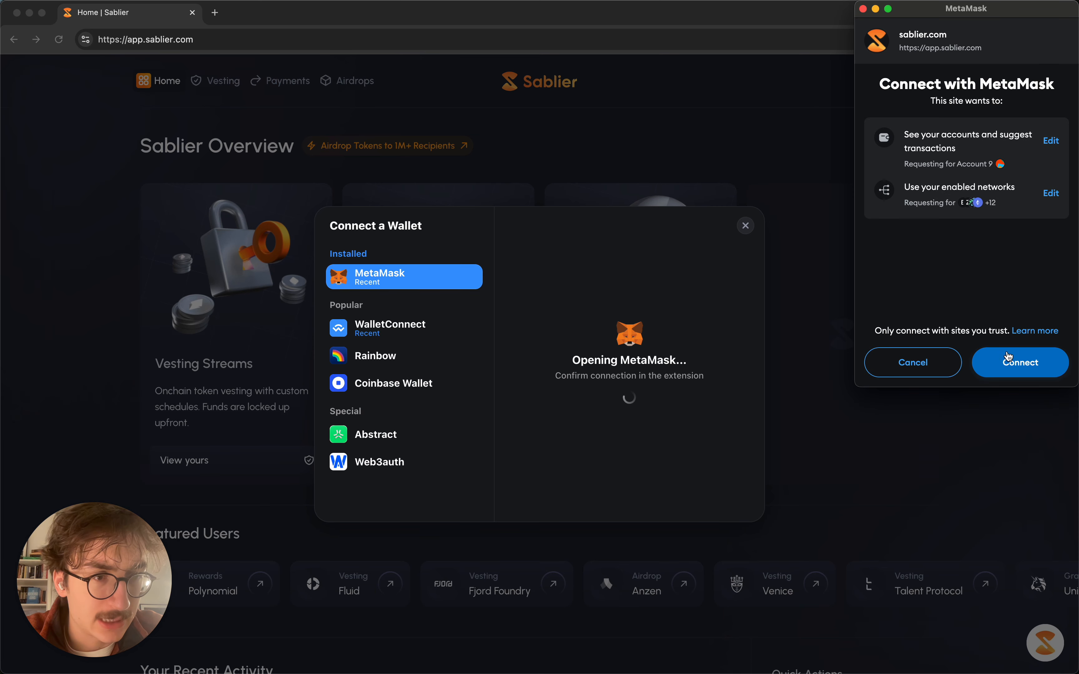
{"action": "left_click", "coordinate": [1013, 370]}
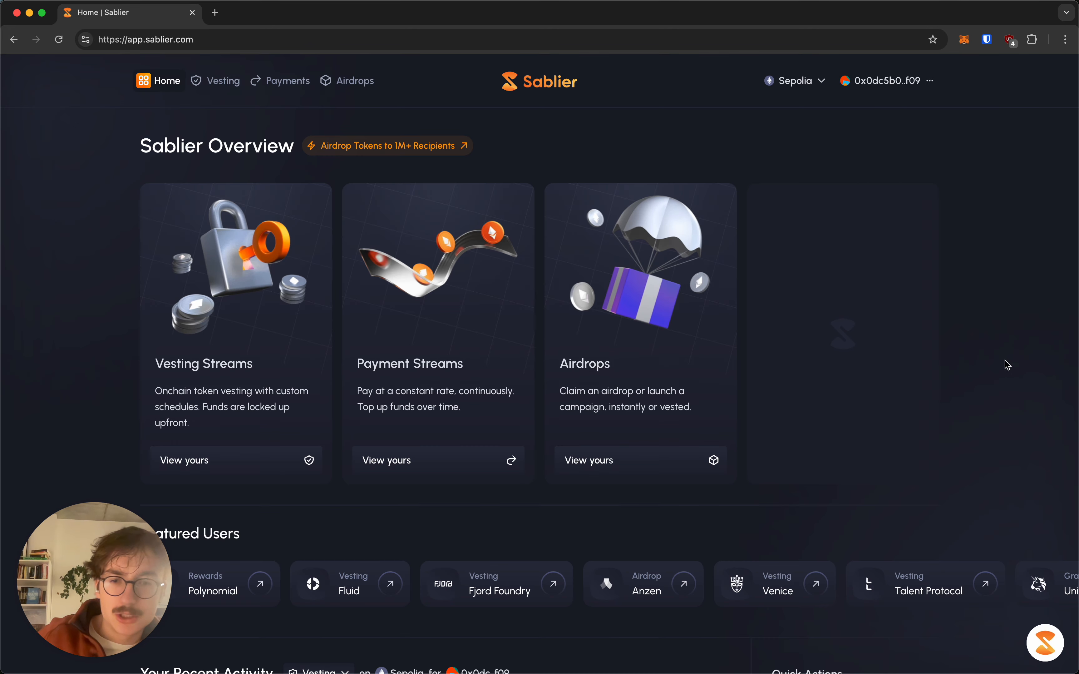
Scroll through the page to review the connected account's streams and recent activity
{"action": "scroll", "coordinate": [957, 368], "scroll_direction": "down", "scroll_amount": 3}
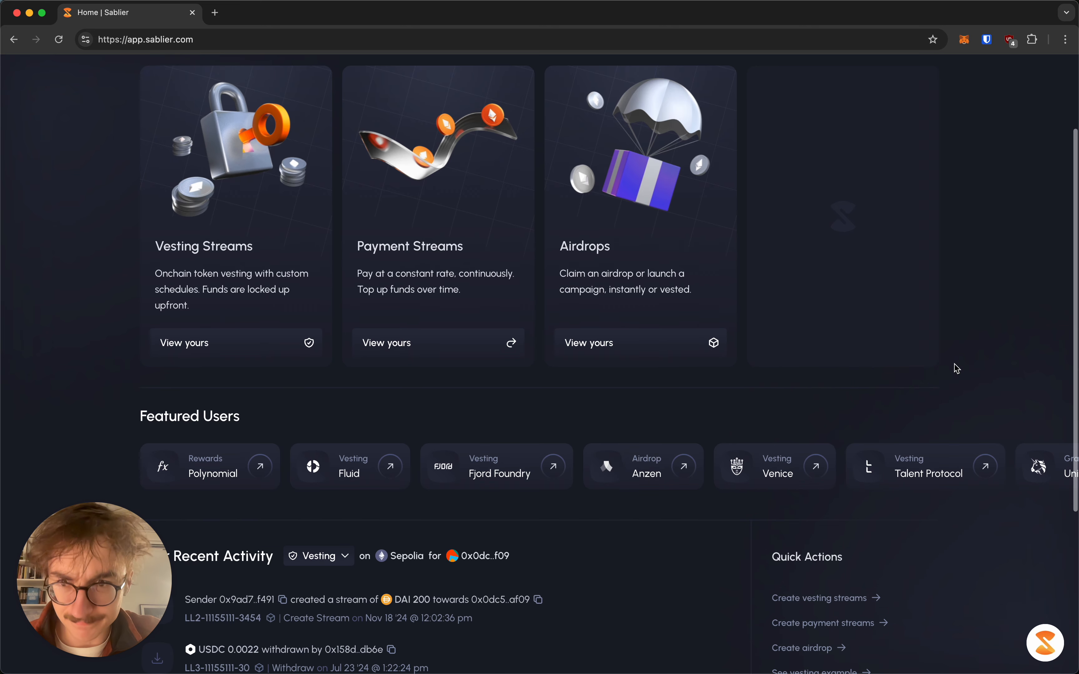
{"action": "scroll", "coordinate": [957, 368], "scroll_direction": "up", "scroll_amount": 3}
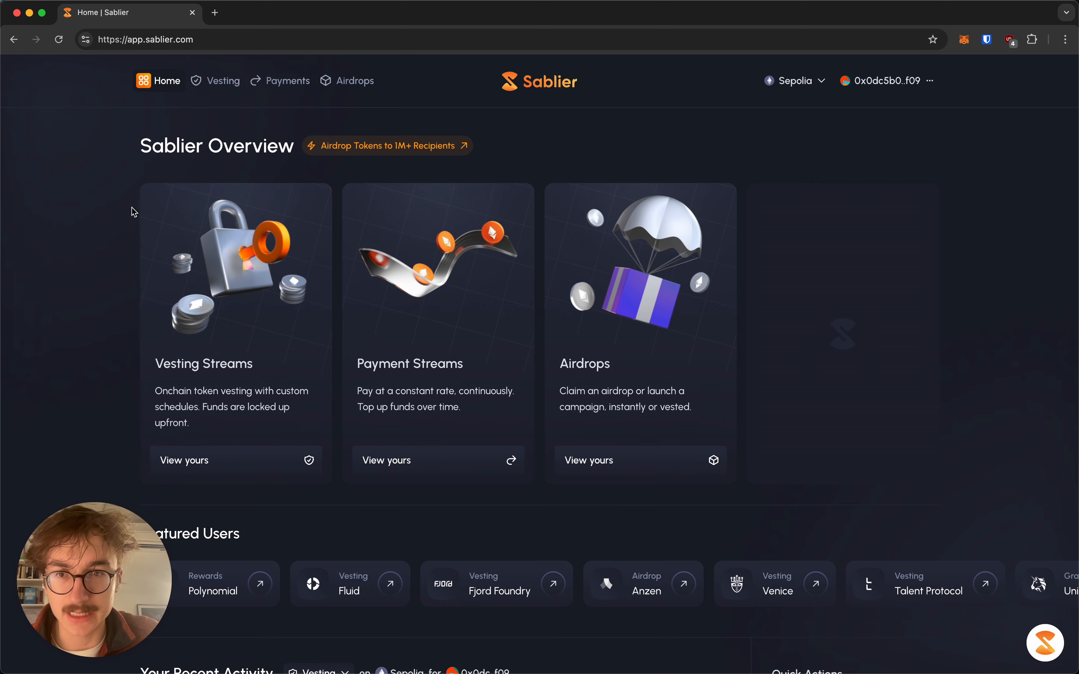
{"action": "scroll", "coordinate": [134, 210], "scroll_direction": "down", "scroll_amount": 2}
{"action": "scroll", "coordinate": [134, 211], "scroll_direction": "down", "scroll_amount": 2}
{"action": "scroll", "coordinate": [133, 210], "scroll_direction": "up", "scroll_amount": 3}
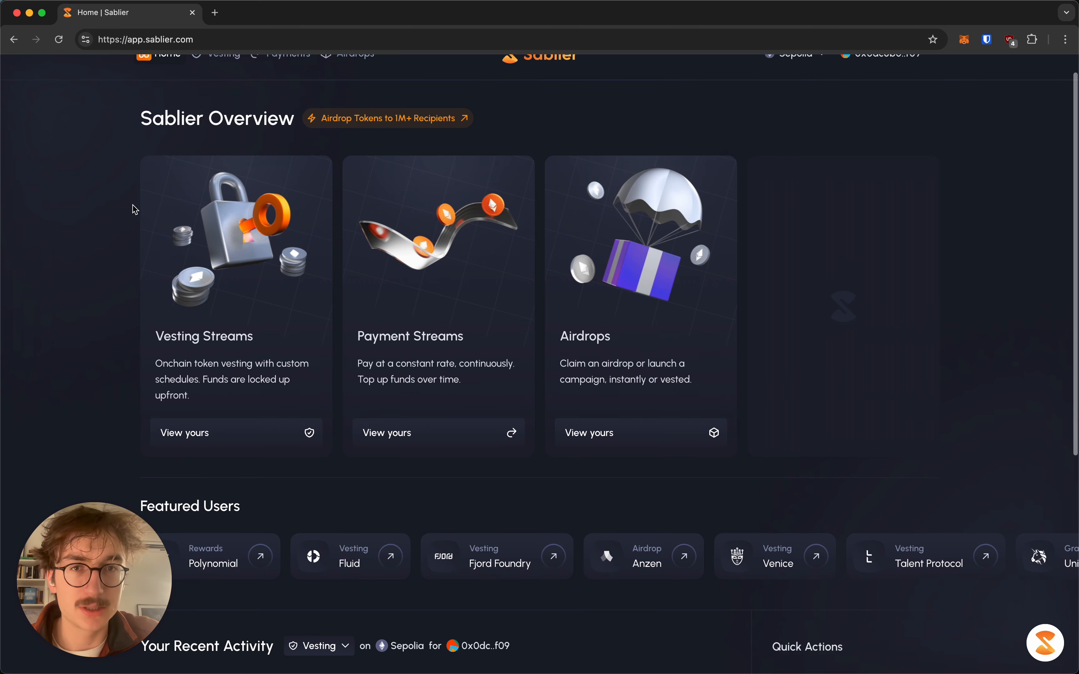
{"action": "scroll", "coordinate": [134, 211], "scroll_direction": "down", "scroll_amount": 2}
{"action": "scroll", "coordinate": [134, 210], "scroll_direction": "down", "scroll_amount": 2}
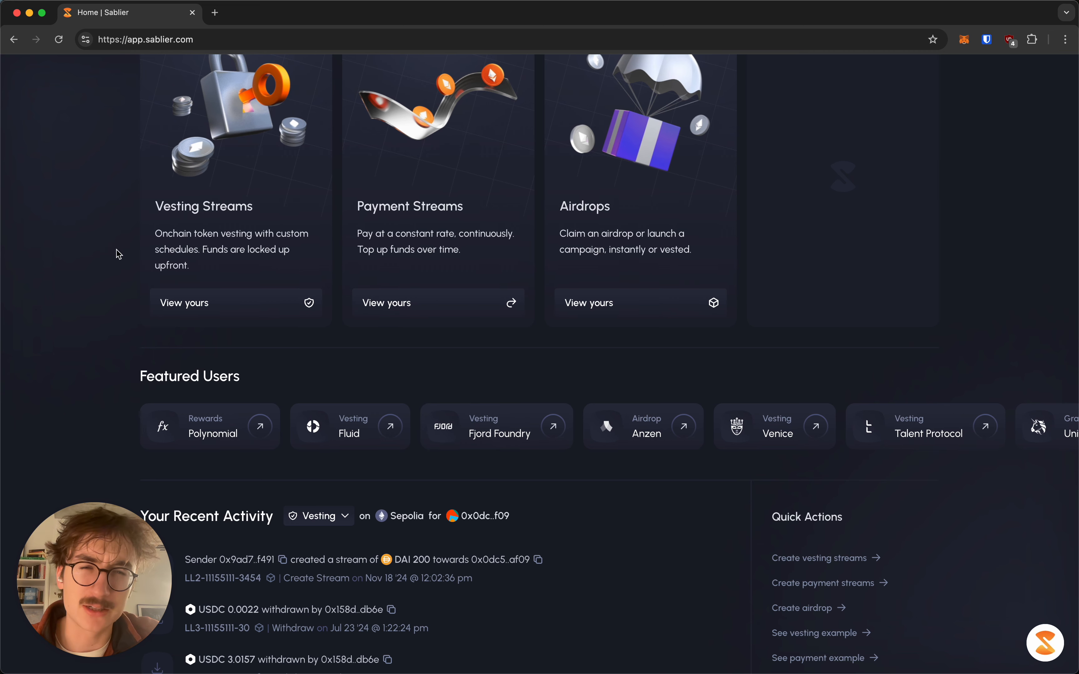
{"action": "scroll", "coordinate": [102, 252], "scroll_direction": "up", "scroll_amount": 5}
From Vesting, start creating streams, browse the shape gallery and pick the Cliff shape
{"action": "left_click", "coordinate": [222, 84]}
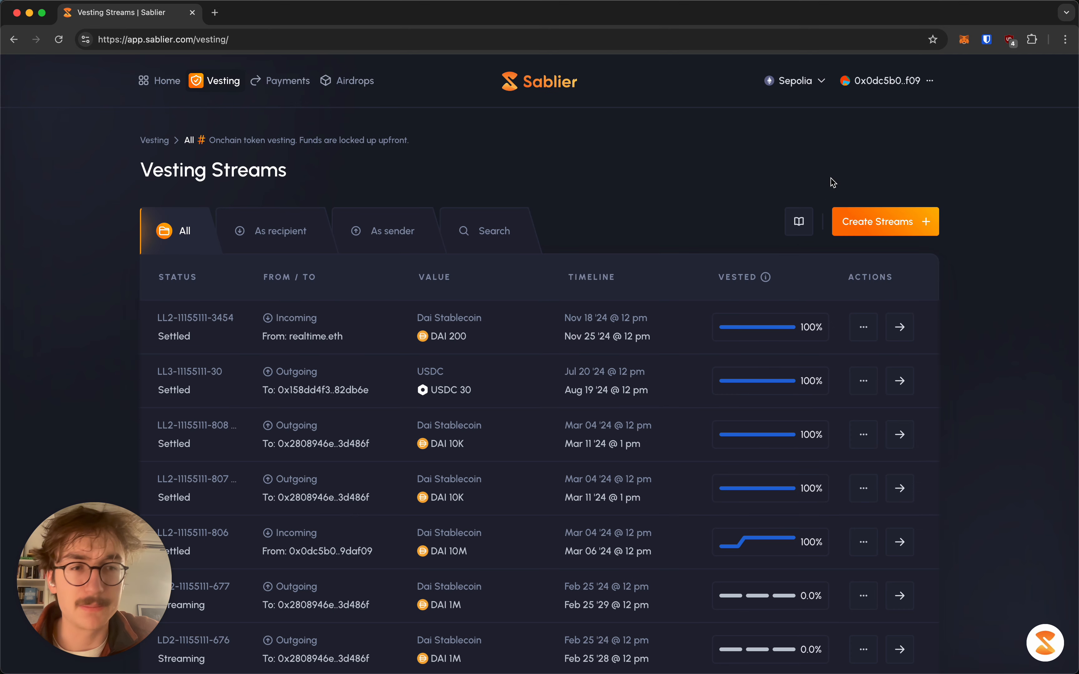
{"action": "left_click", "coordinate": [884, 228]}
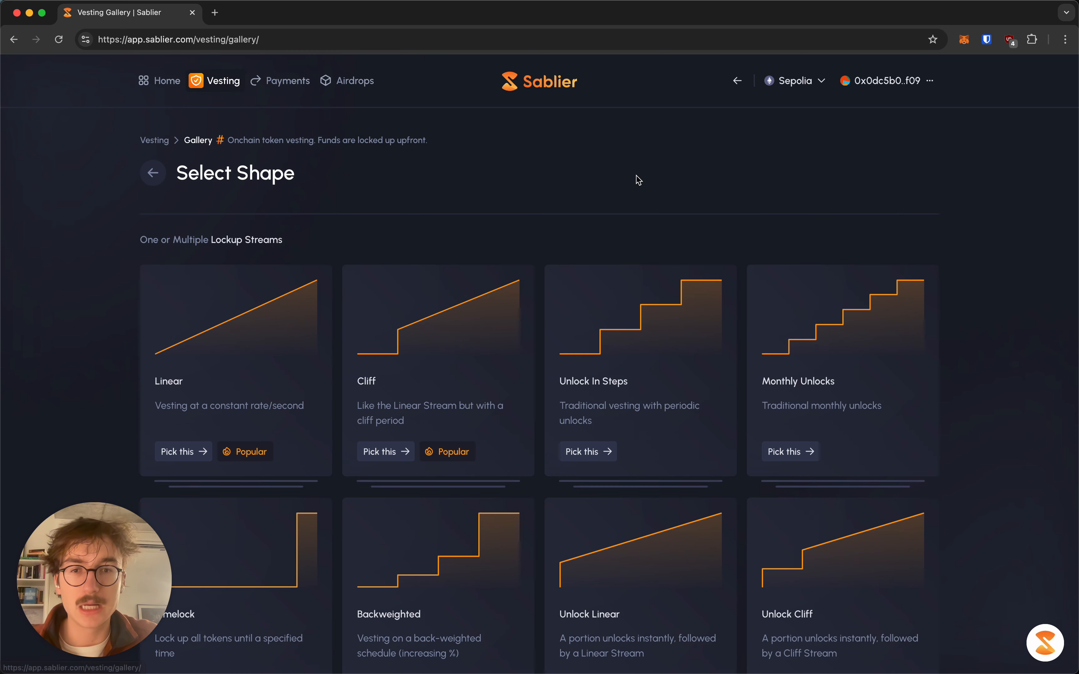
{"action": "scroll", "coordinate": [639, 179], "scroll_direction": "down", "scroll_amount": 5}
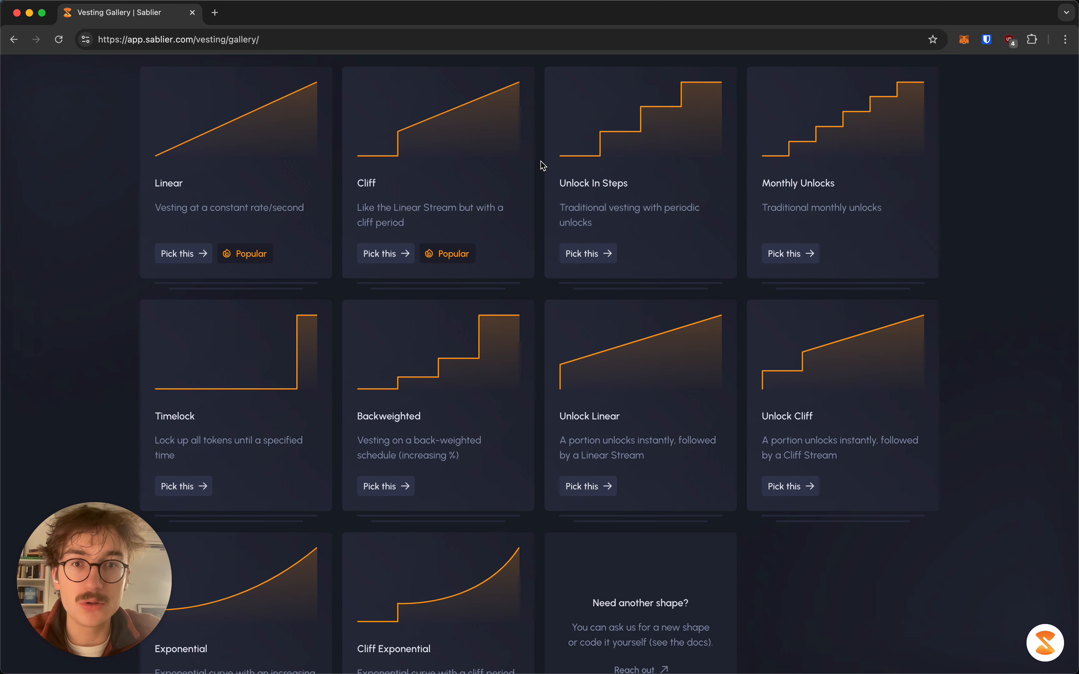
{"action": "scroll", "coordinate": [543, 166], "scroll_direction": "up", "scroll_amount": 1}
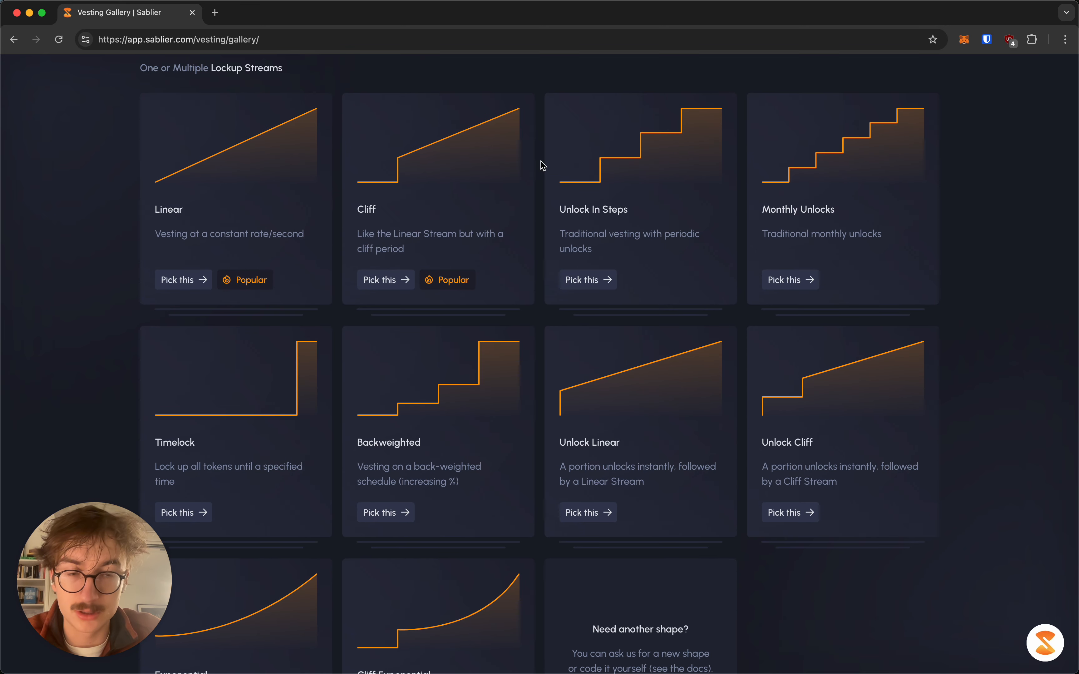
{"action": "scroll", "coordinate": [543, 166], "scroll_direction": "down", "scroll_amount": 1}
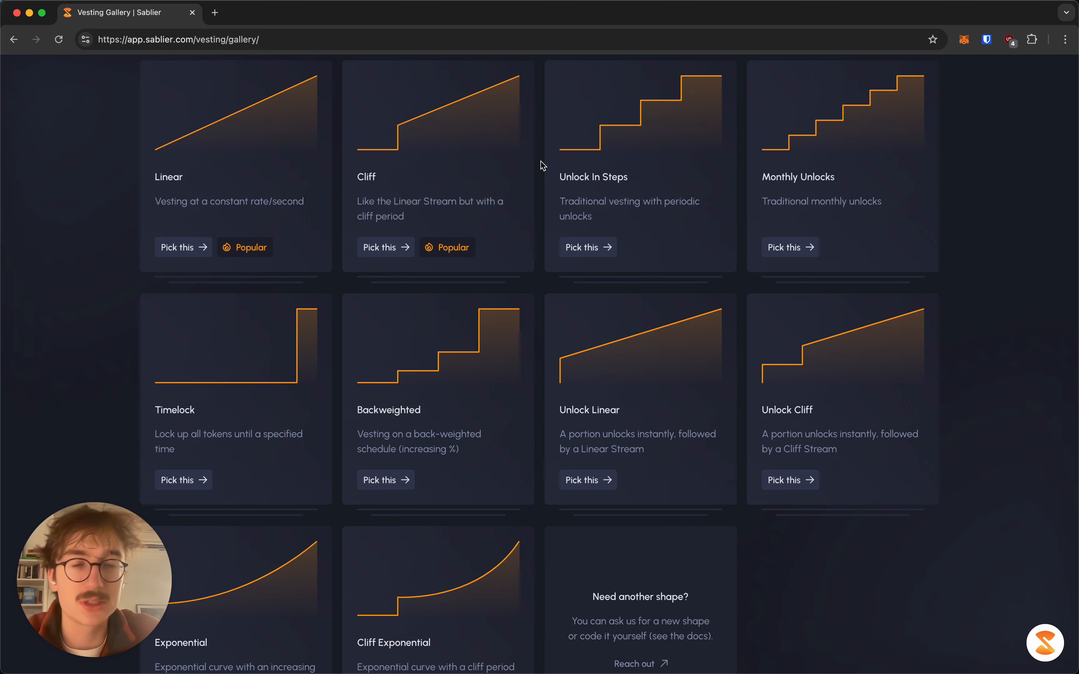
{"action": "scroll", "coordinate": [539, 164], "scroll_direction": "up", "scroll_amount": 1}
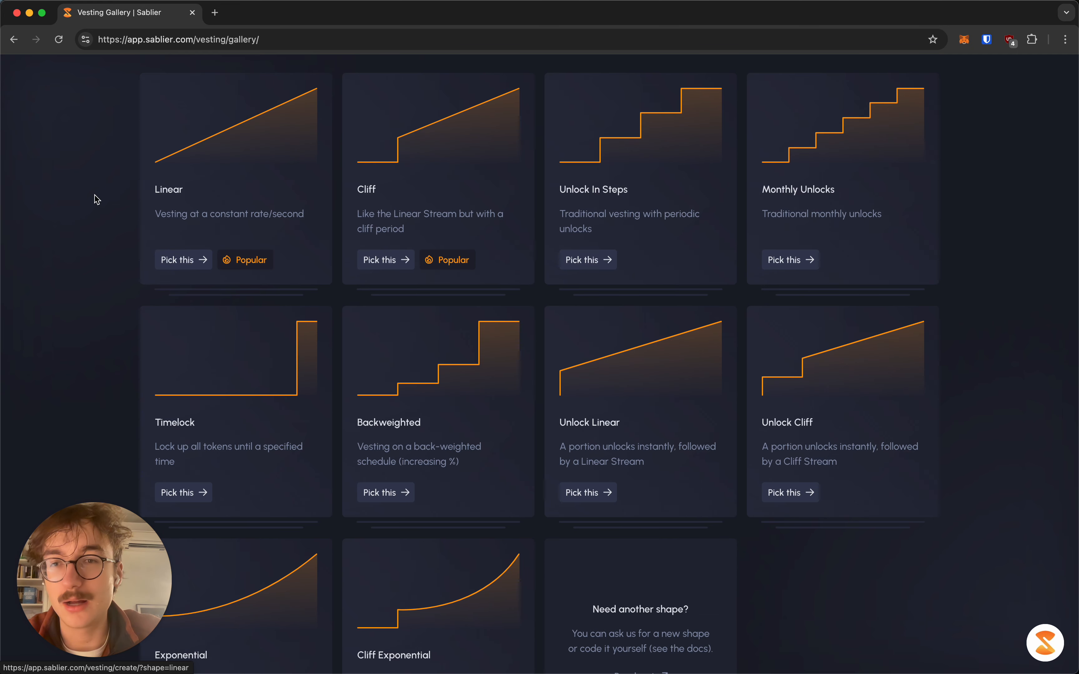
{"action": "scroll", "coordinate": [98, 203], "scroll_direction": "down", "scroll_amount": 3}
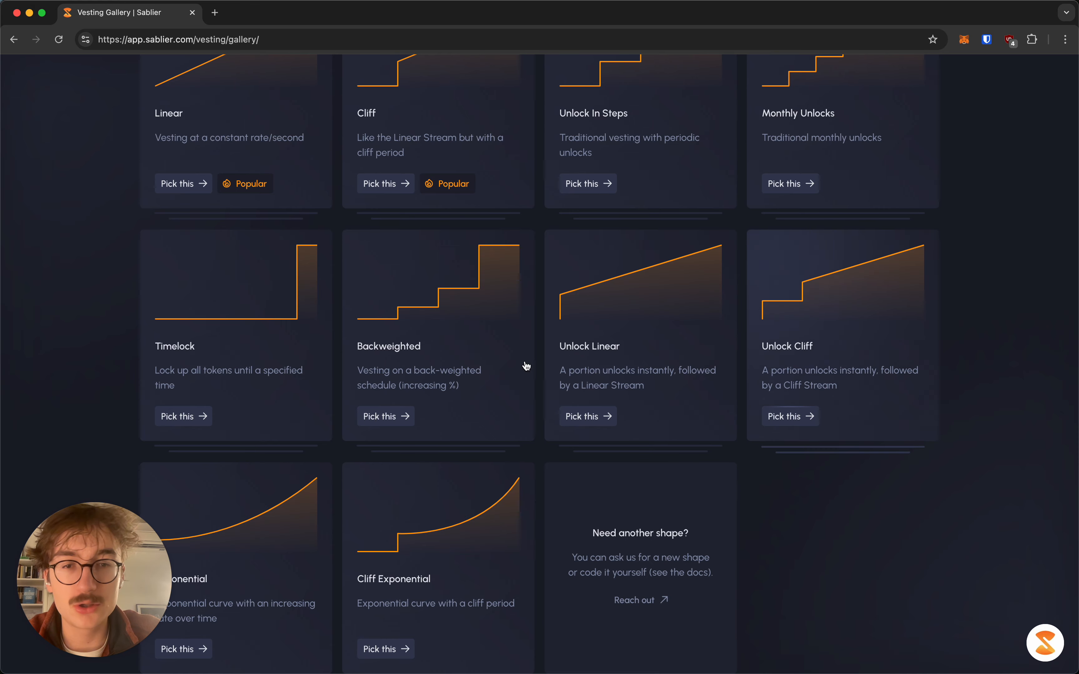
{"action": "scroll", "coordinate": [312, 231], "scroll_direction": "up", "scroll_amount": 5}
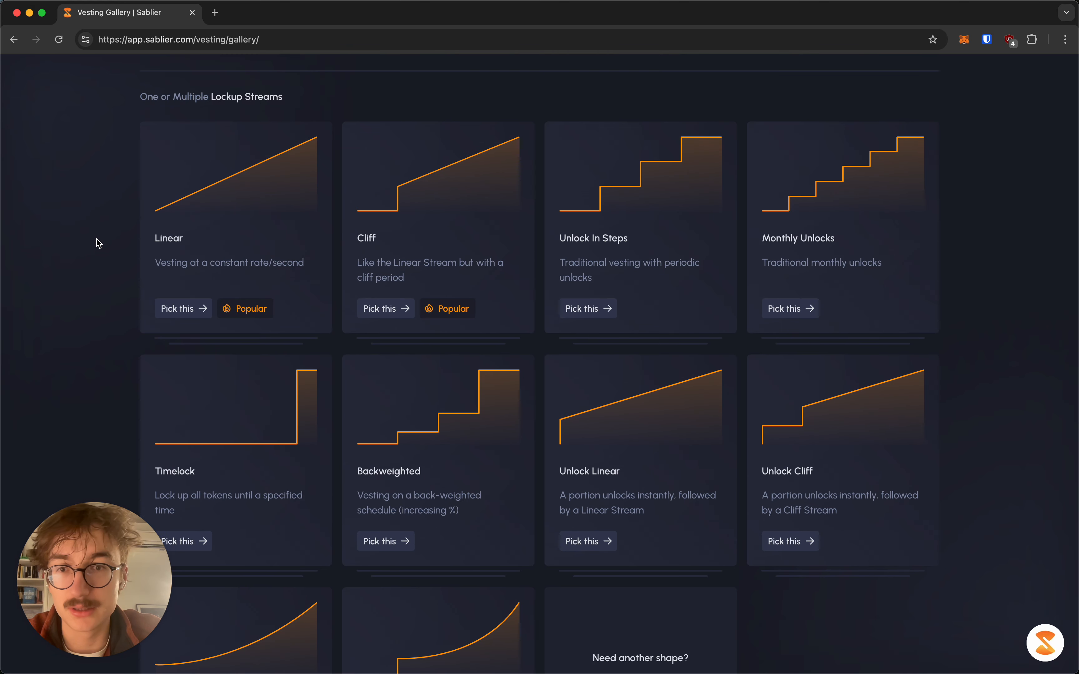
{"action": "scroll", "coordinate": [99, 243], "scroll_direction": "down", "scroll_amount": 5}
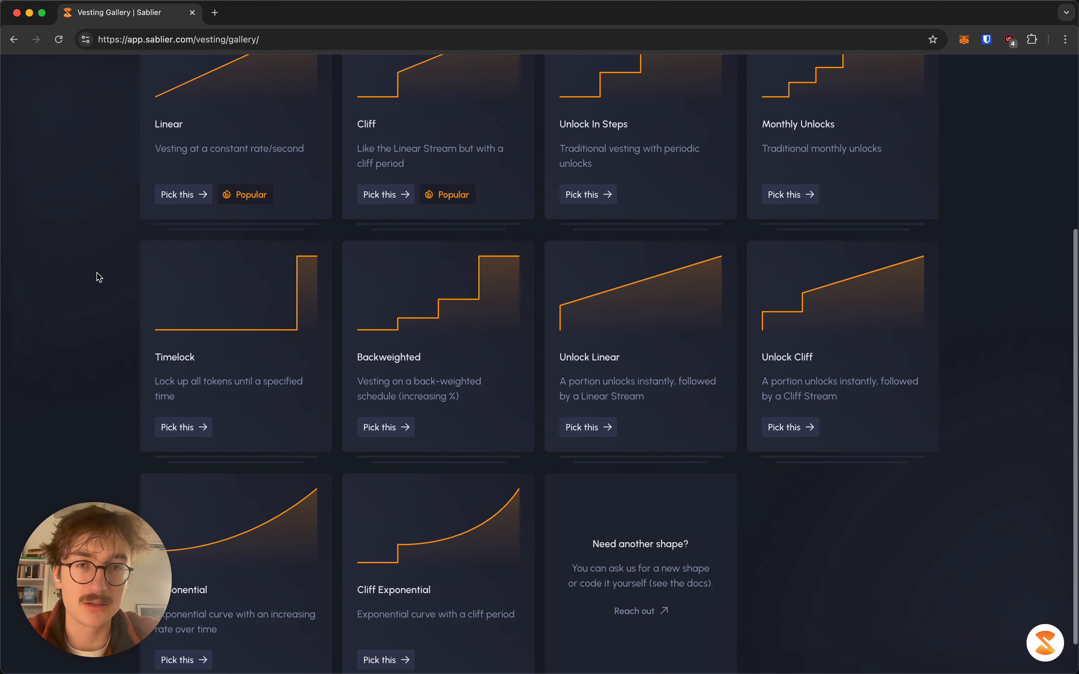
{"action": "scroll", "coordinate": [99, 277], "scroll_direction": "down", "scroll_amount": 2}
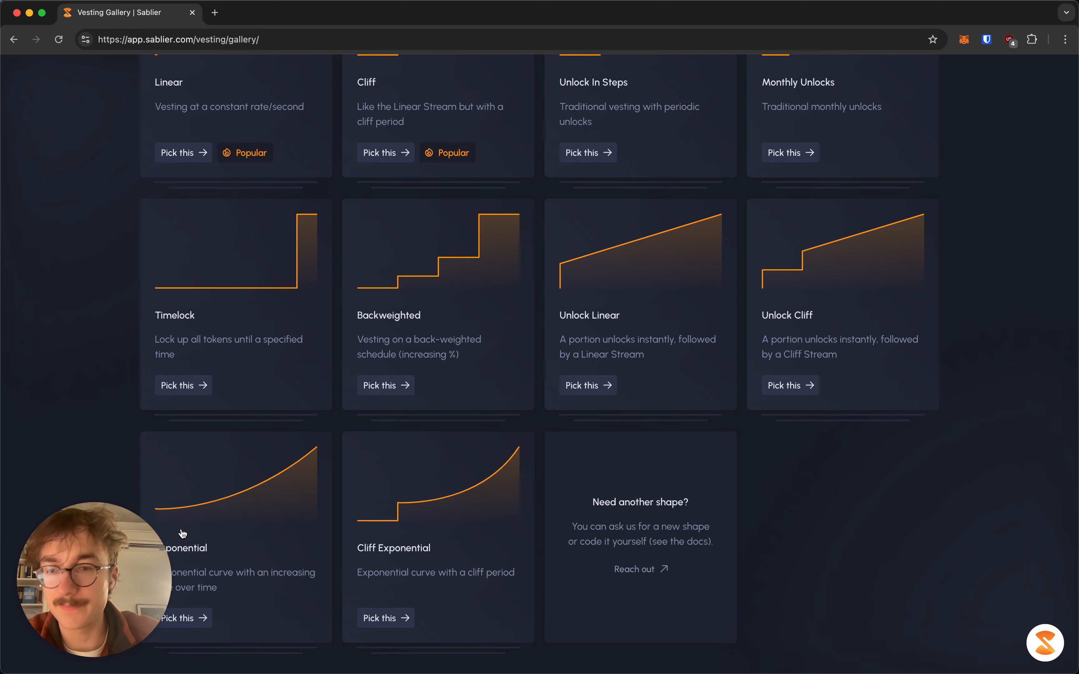
{"action": "scroll", "coordinate": [85, 274], "scroll_direction": "up", "scroll_amount": 10}
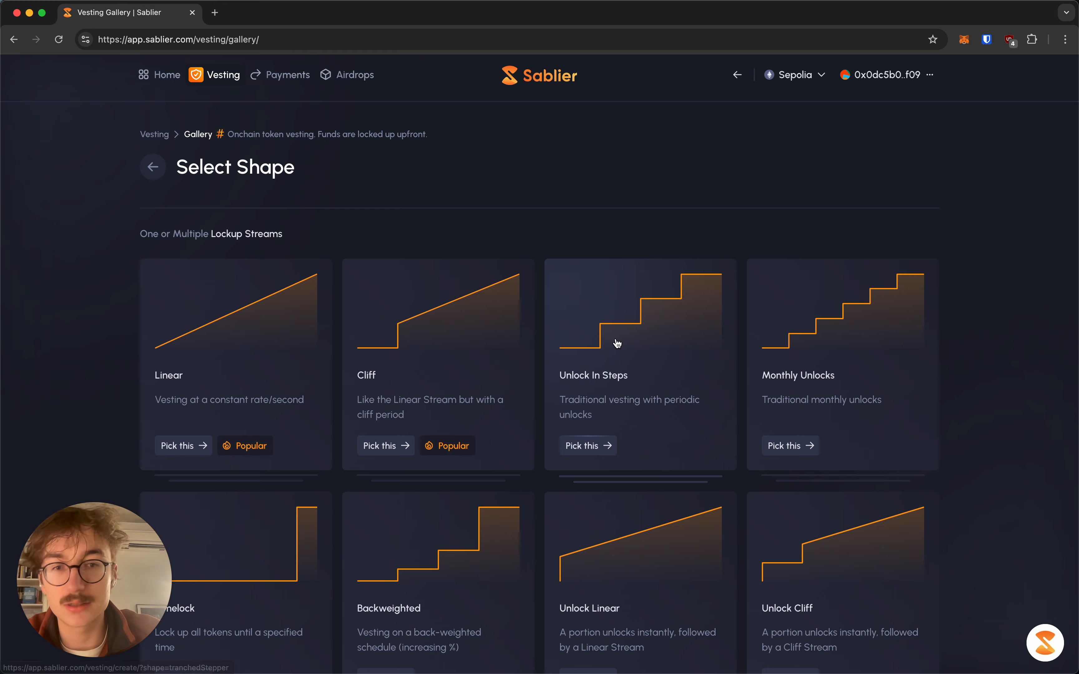
{"action": "scroll", "coordinate": [617, 343], "scroll_direction": "down", "scroll_amount": 3}
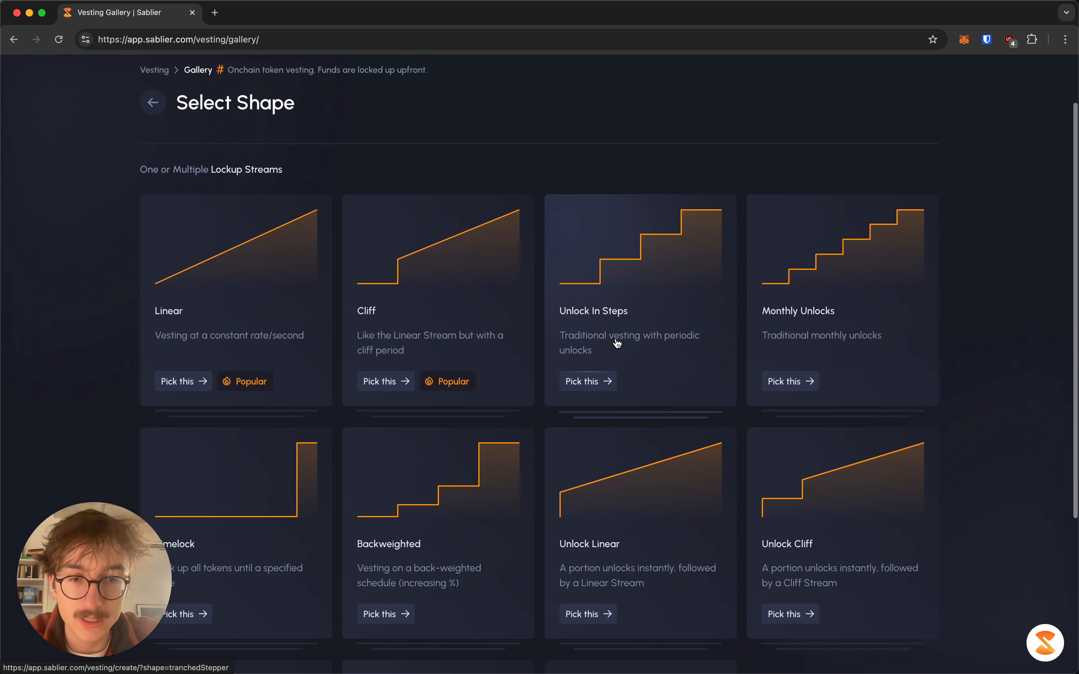
{"action": "scroll", "coordinate": [838, 234], "scroll_direction": "down", "scroll_amount": 3}
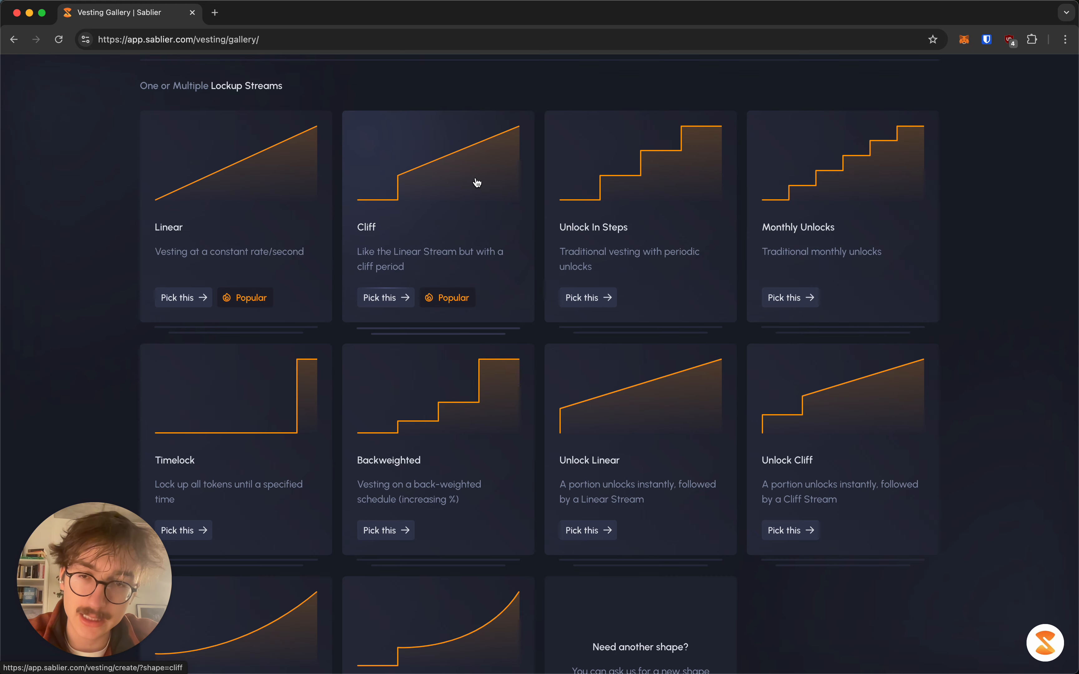
{"action": "scroll", "coordinate": [436, 199], "scroll_direction": "up", "scroll_amount": 2}
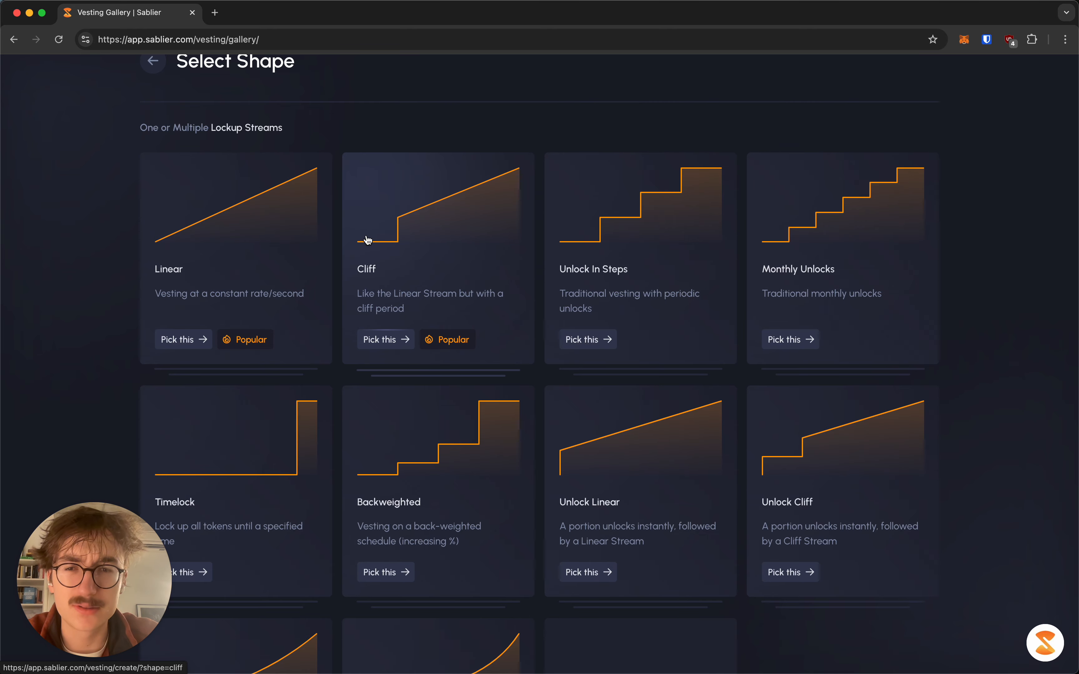
{"action": "left_click", "coordinate": [410, 230]}
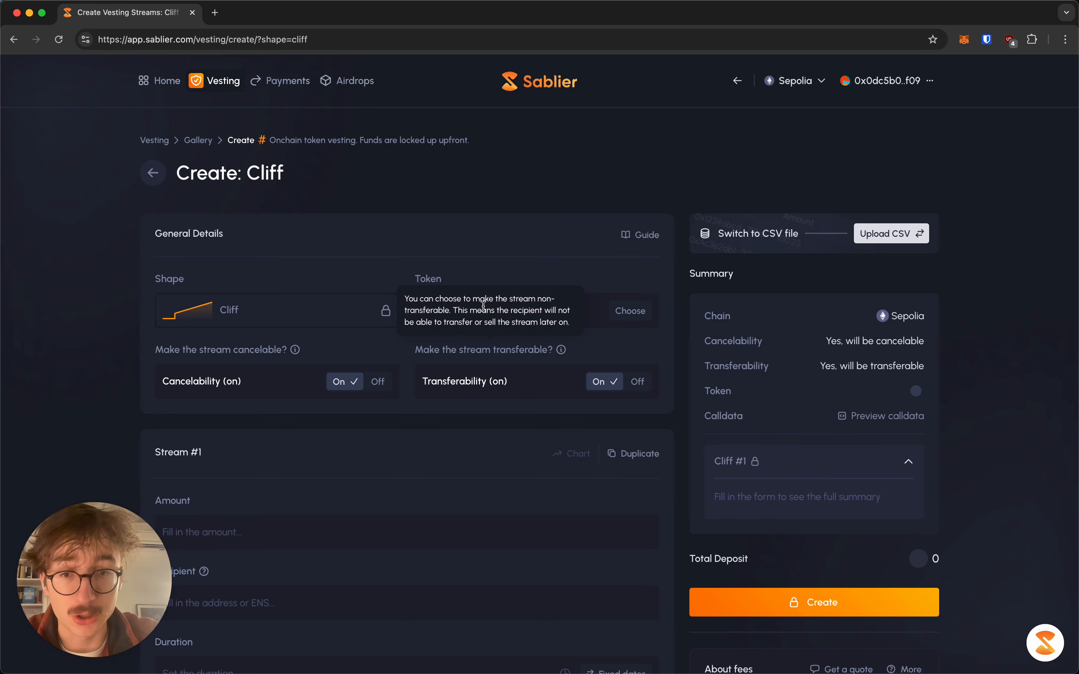
Open the Token chooser on the Create: Cliff form
{"action": "left_click", "coordinate": [520, 313]}
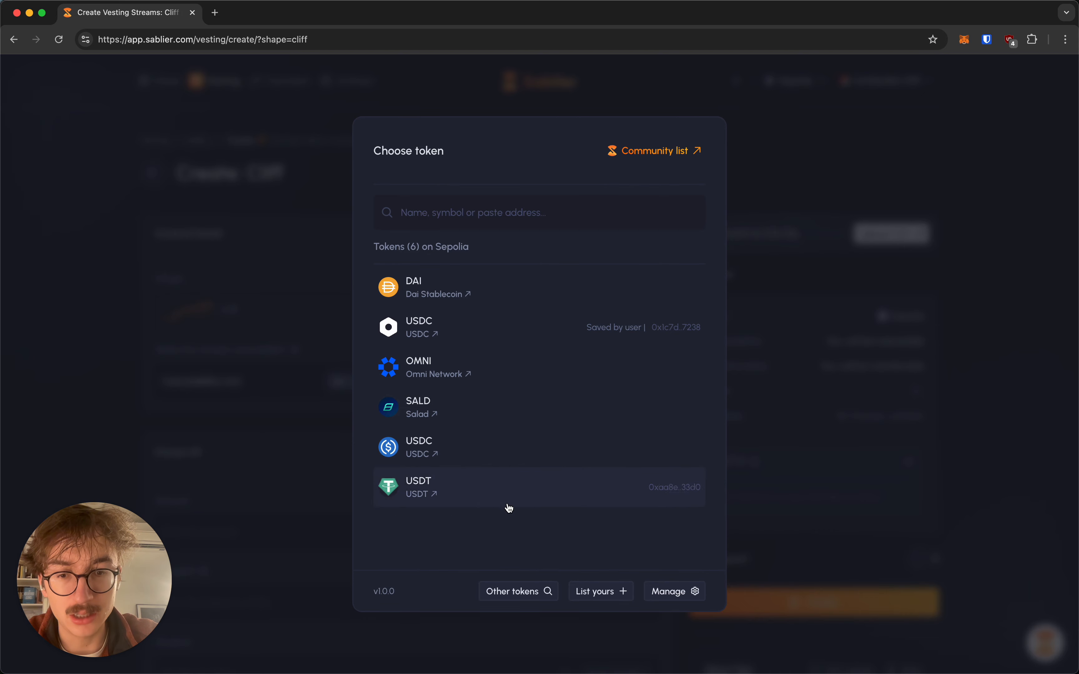
Check the Other tokens address option, then open the community token list repository via List yours
{"action": "left_click", "coordinate": [535, 592]}
{"action": "left_click", "coordinate": [450, 306]}
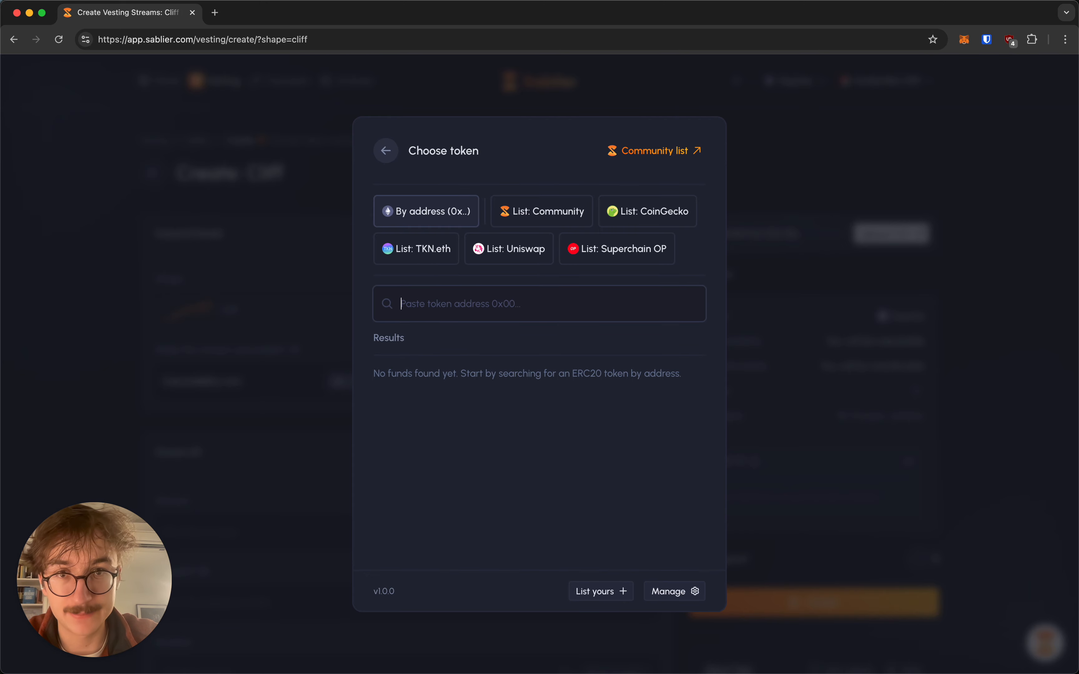
{"action": "left_click", "coordinate": [386, 152]}
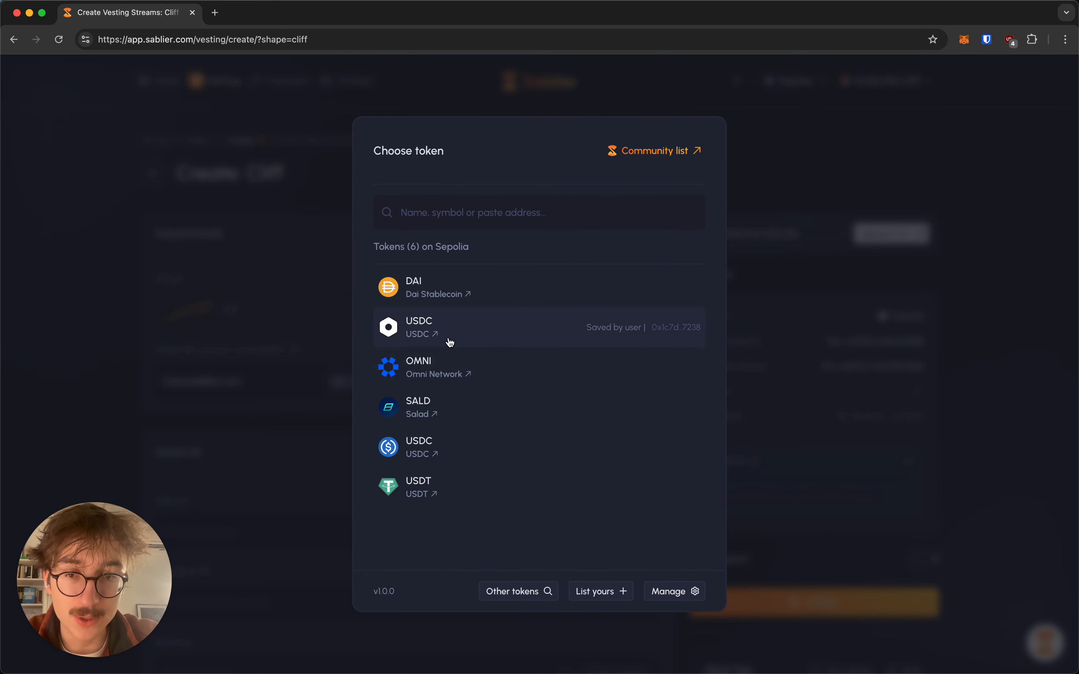
{"action": "left_click", "coordinate": [618, 593]}
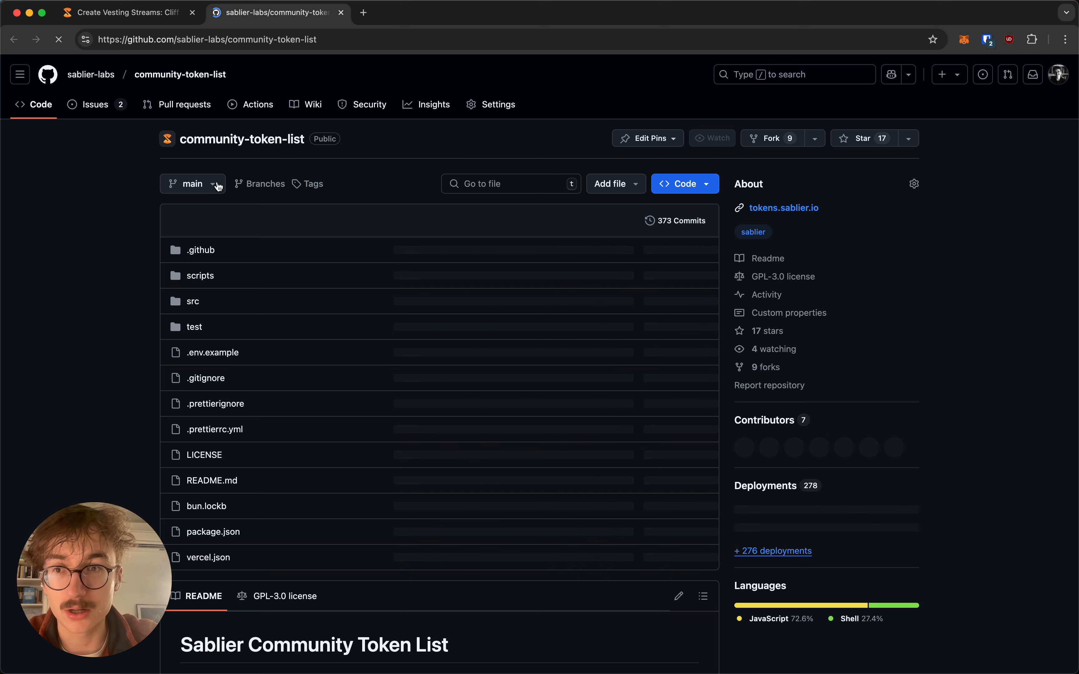
View the repository's Token Request issue template, then close the GitHub tab
{"action": "left_click", "coordinate": [107, 109]}
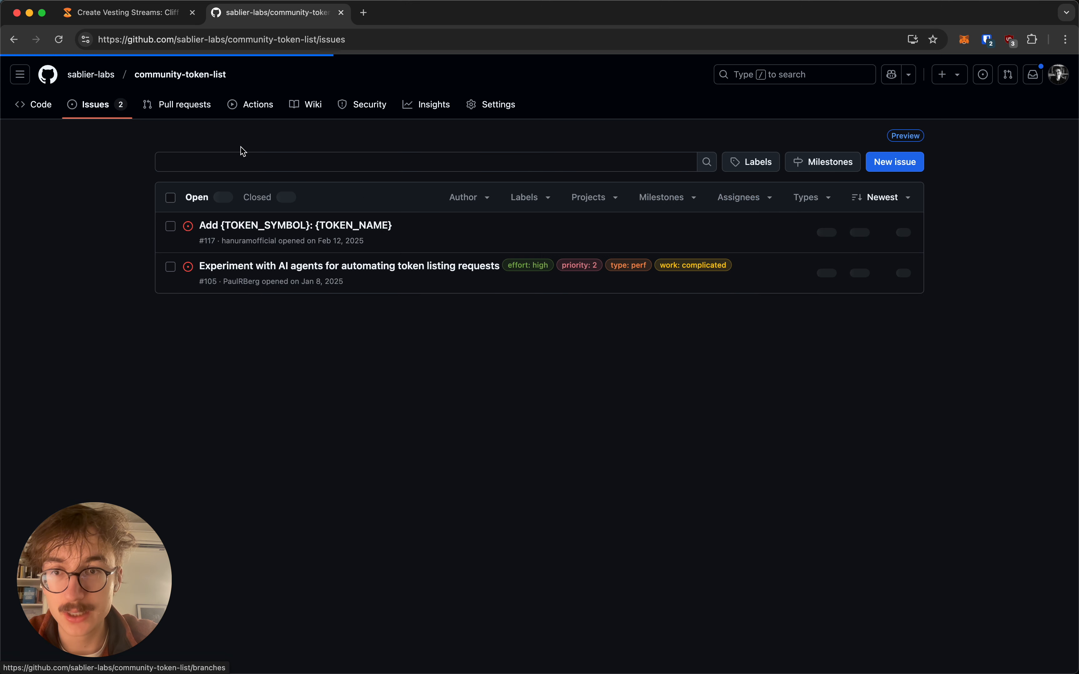
{"action": "left_click", "coordinate": [900, 165]}
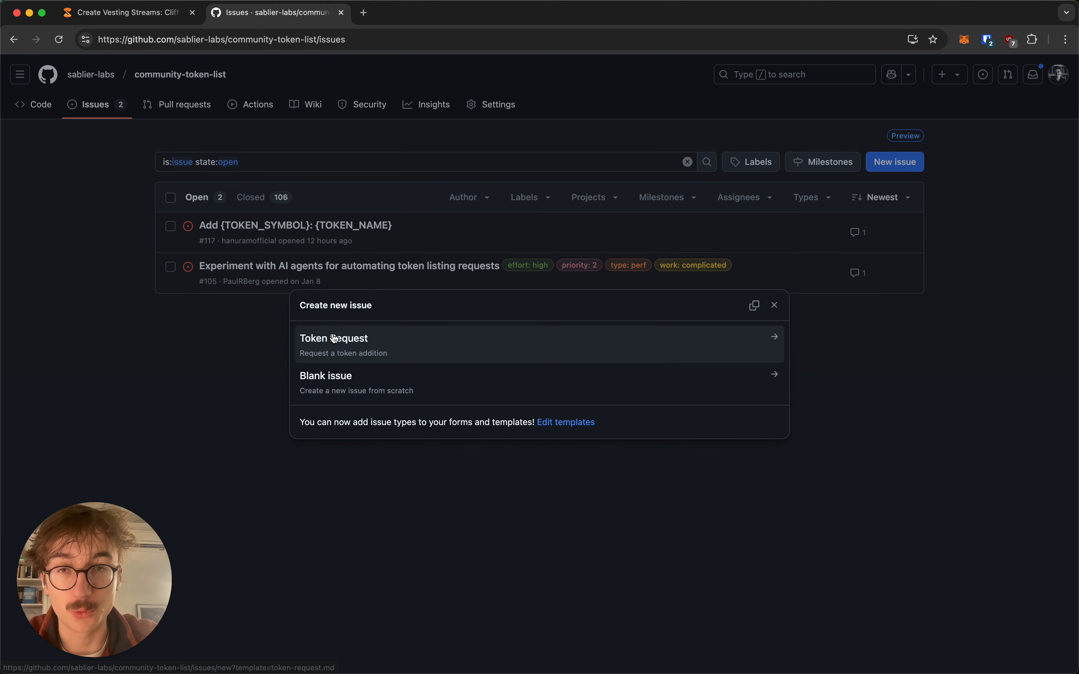
{"action": "key", "text": "super+w"}
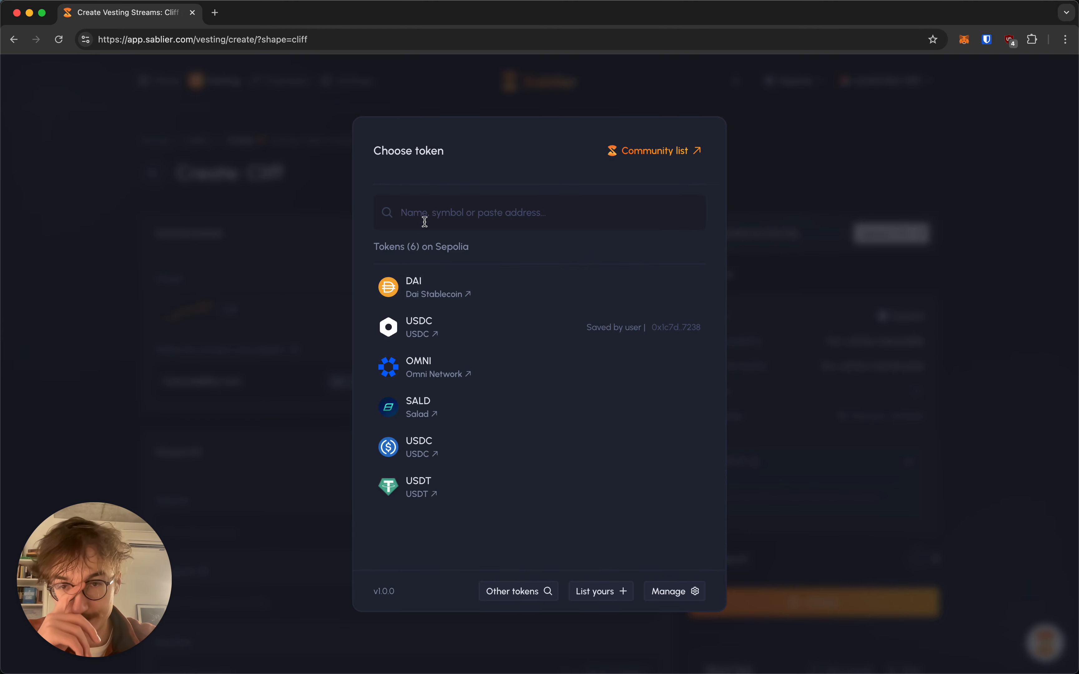
Pick Dai Stablecoin (DAI) as the stream's token and review the form below
{"action": "left_click", "coordinate": [492, 282]}
{"action": "scroll", "coordinate": [43, 248], "scroll_direction": "down", "scroll_amount": 2}
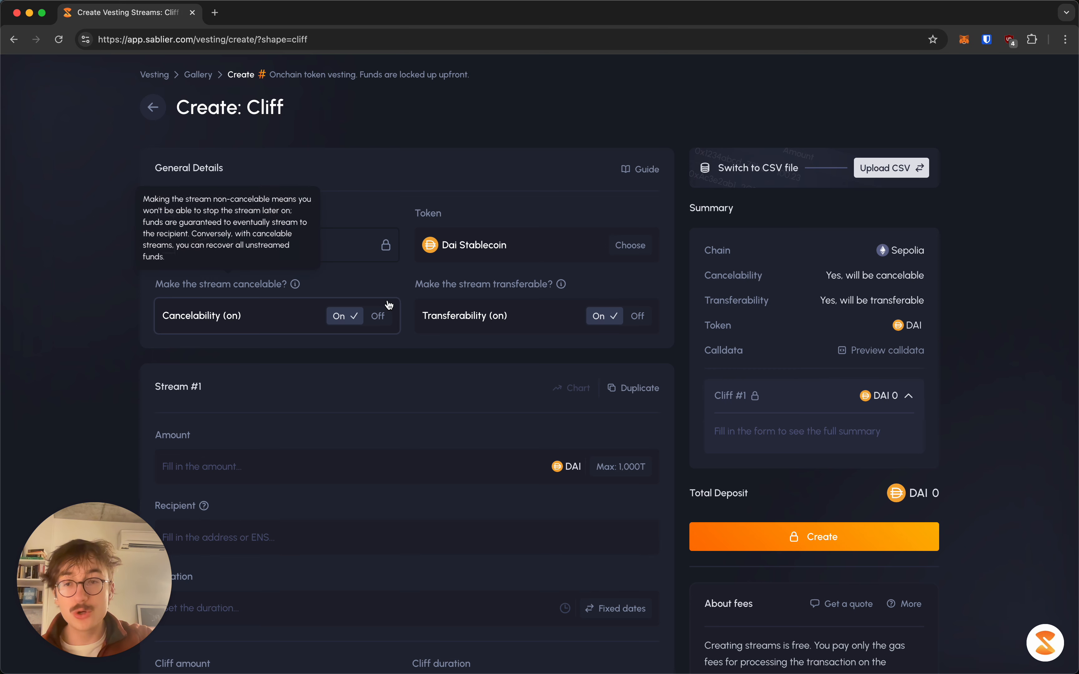
{"action": "left_click", "coordinate": [378, 315]}
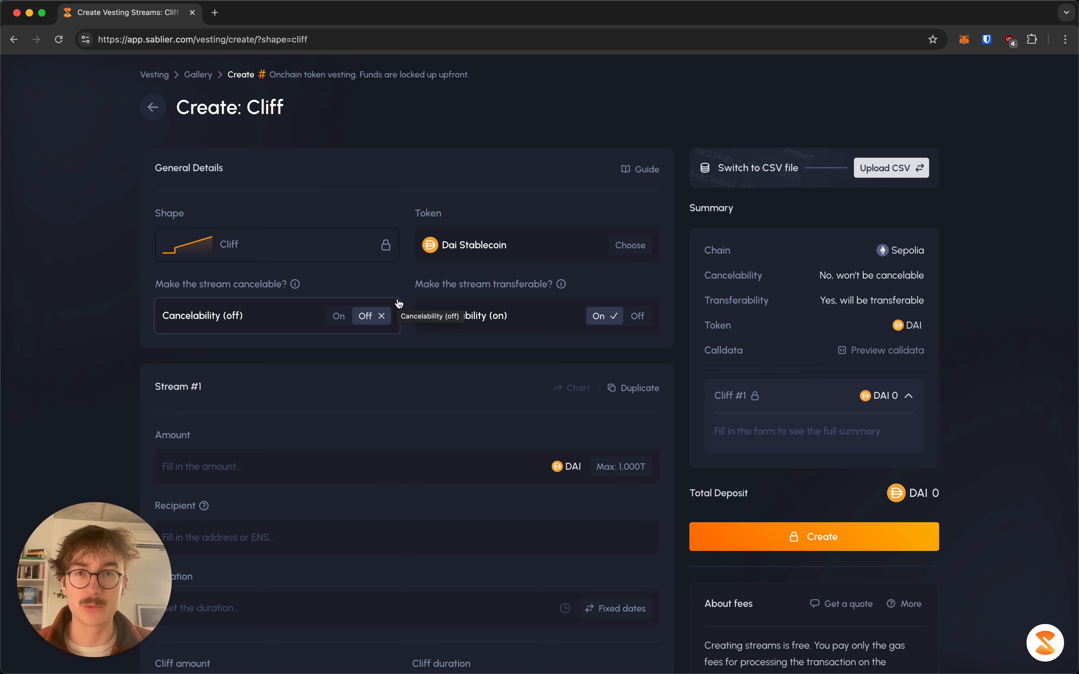
{"action": "left_click", "coordinate": [341, 316]}
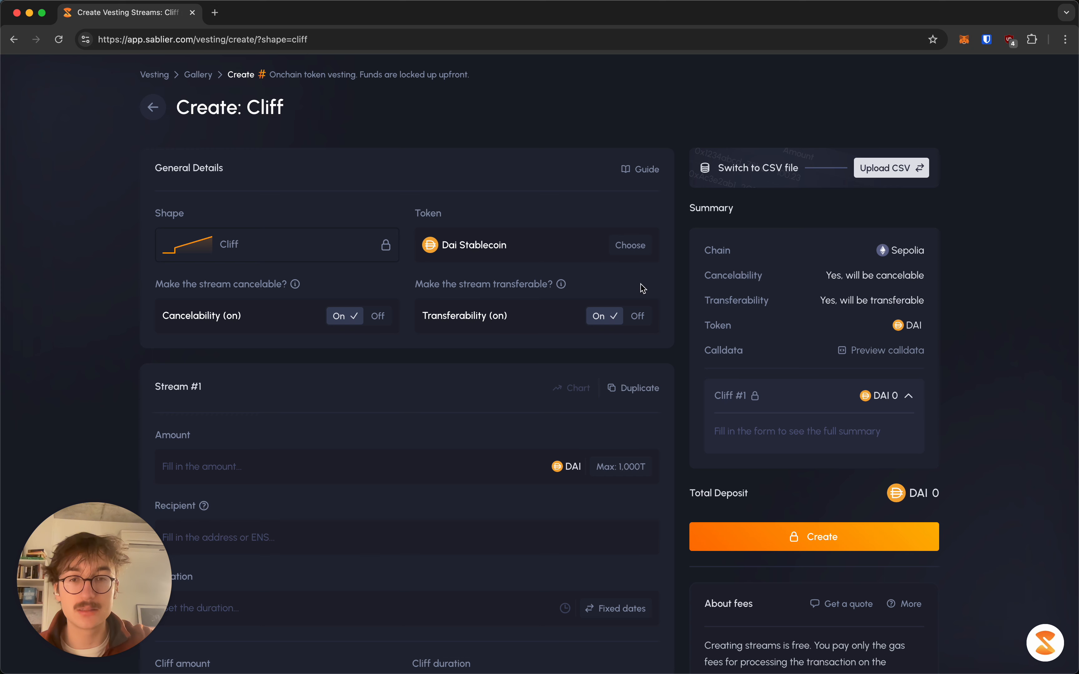
Turn Transferability off on the Cliff form
{"action": "left_click", "coordinate": [638, 315]}
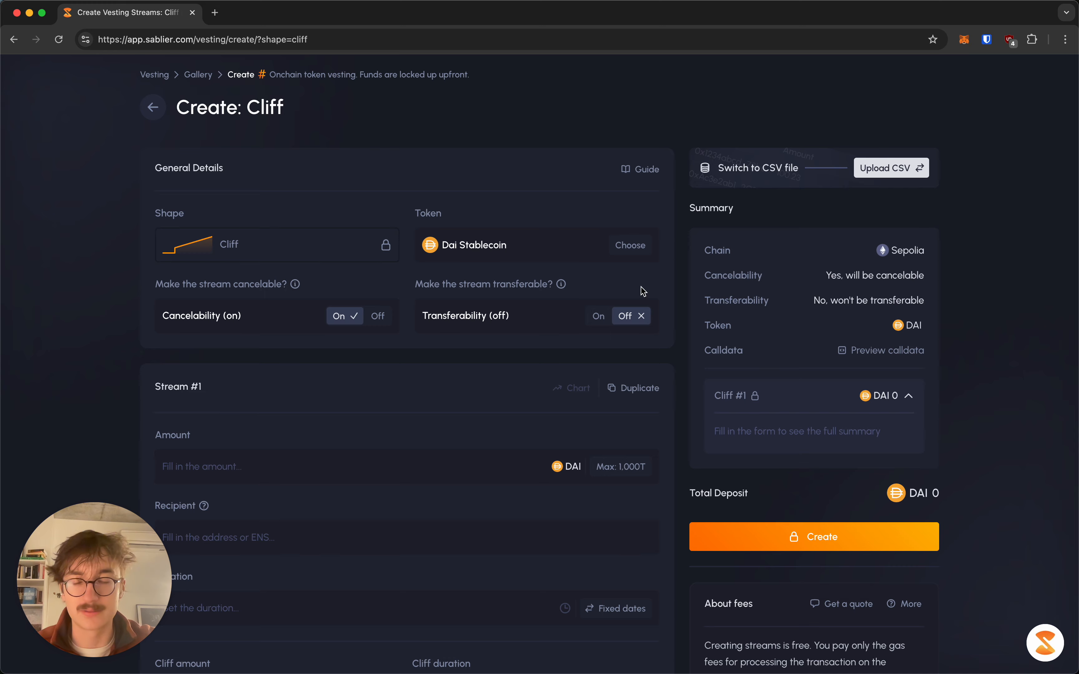
Turn Transferability back on for the stream
{"action": "left_click", "coordinate": [598, 316]}
{"action": "scroll", "coordinate": [508, 367], "scroll_direction": "down", "scroll_amount": 3}
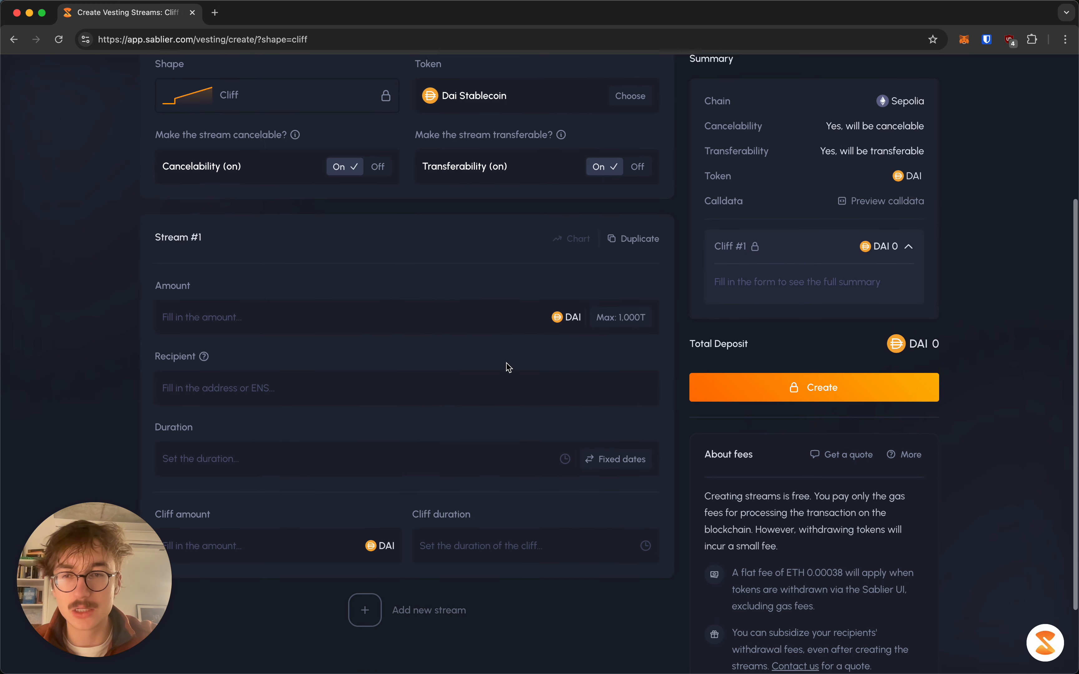
{"action": "scroll", "coordinate": [331, 203], "scroll_direction": "up", "scroll_amount": 5}
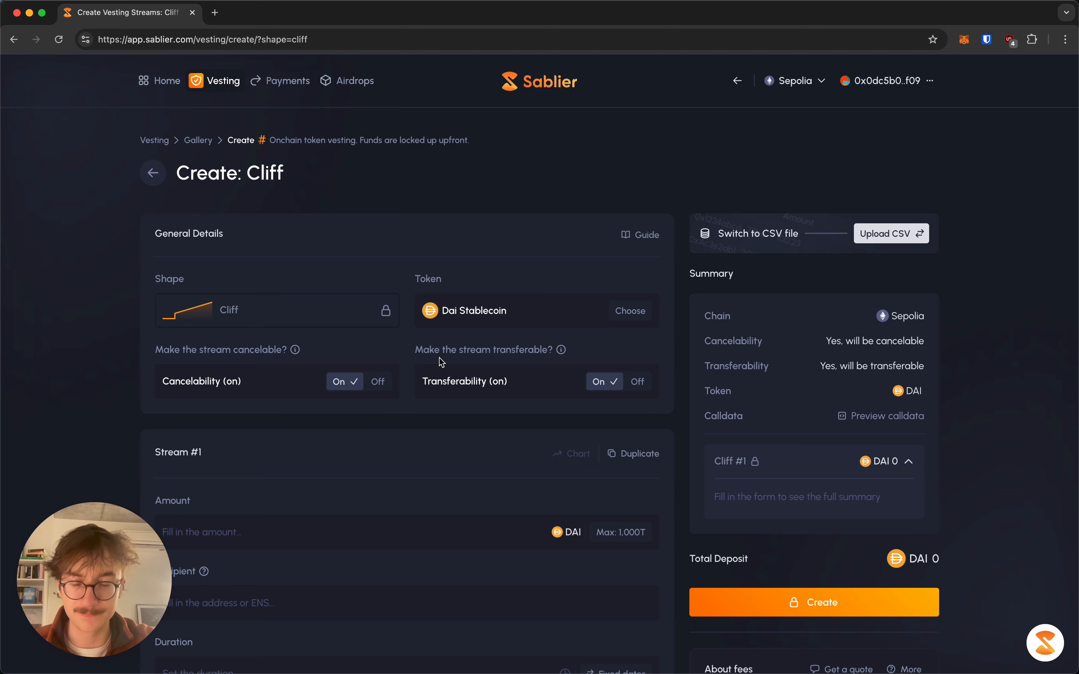
{"action": "scroll", "coordinate": [442, 362], "scroll_direction": "down", "scroll_amount": 7}
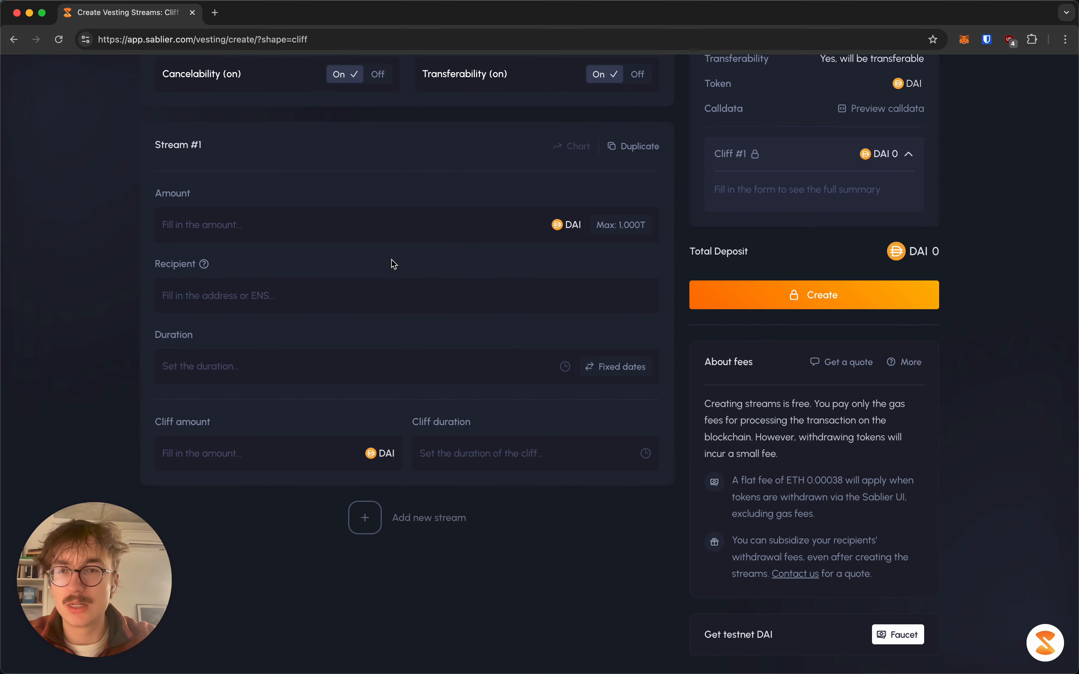
Enter 1000 DAI as the stream amount and bring up MetaMask for a recipient address
{"action": "left_click", "coordinate": [387, 226]}
{"action": "type", "text": "1000"}
{"action": "left_click", "coordinate": [327, 303]}
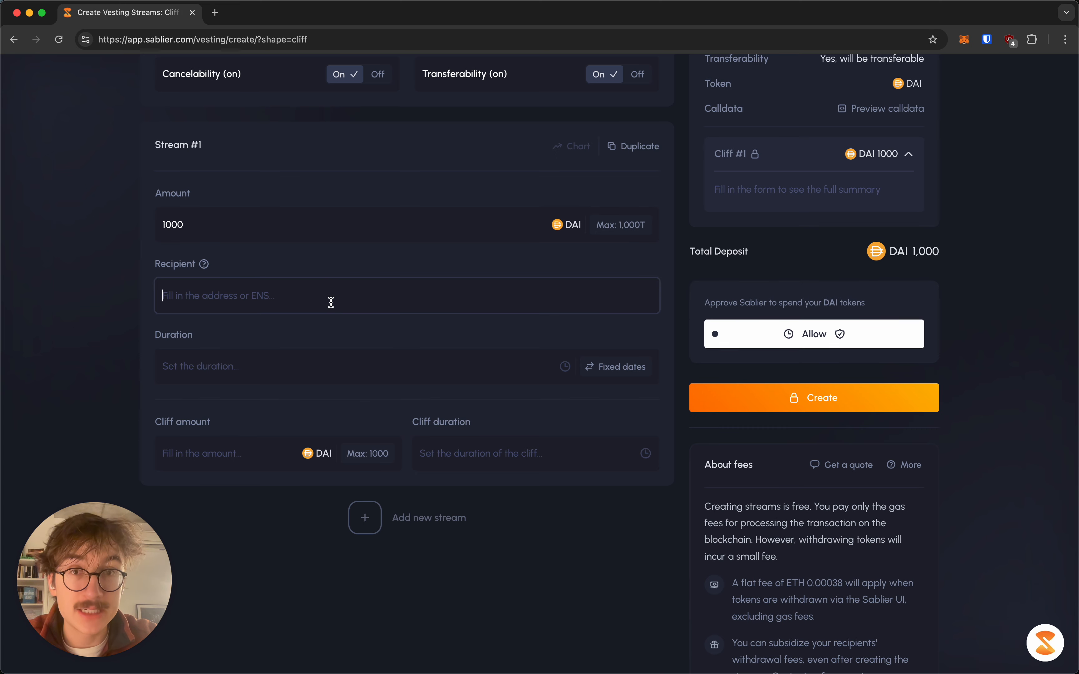
{"action": "left_click", "coordinate": [967, 40]}
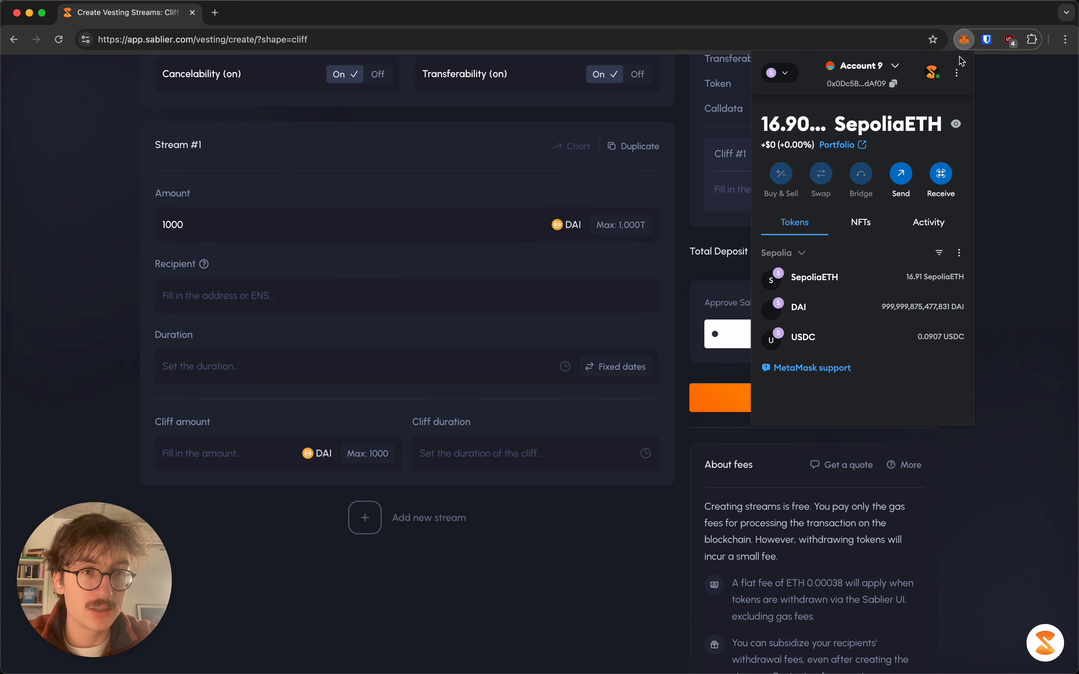
Switch MetaMask to Account 7 and close the wallet popup
{"action": "left_click", "coordinate": [887, 67]}
{"action": "scroll", "coordinate": [872, 184], "scroll_direction": "up", "scroll_amount": 5}
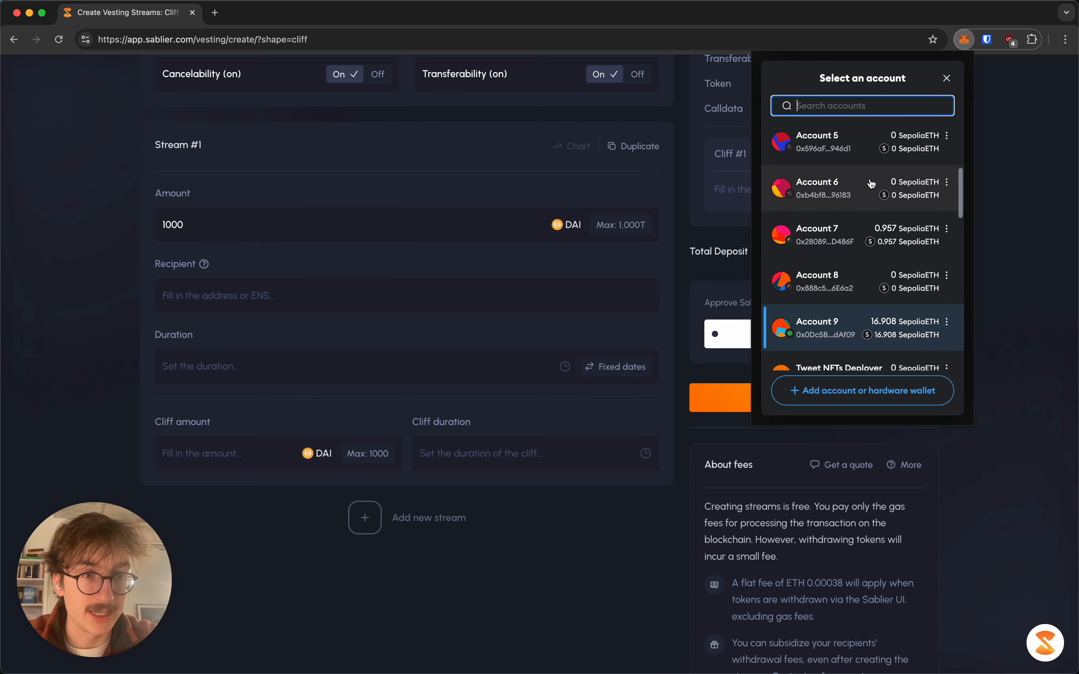
{"action": "left_click", "coordinate": [858, 241]}
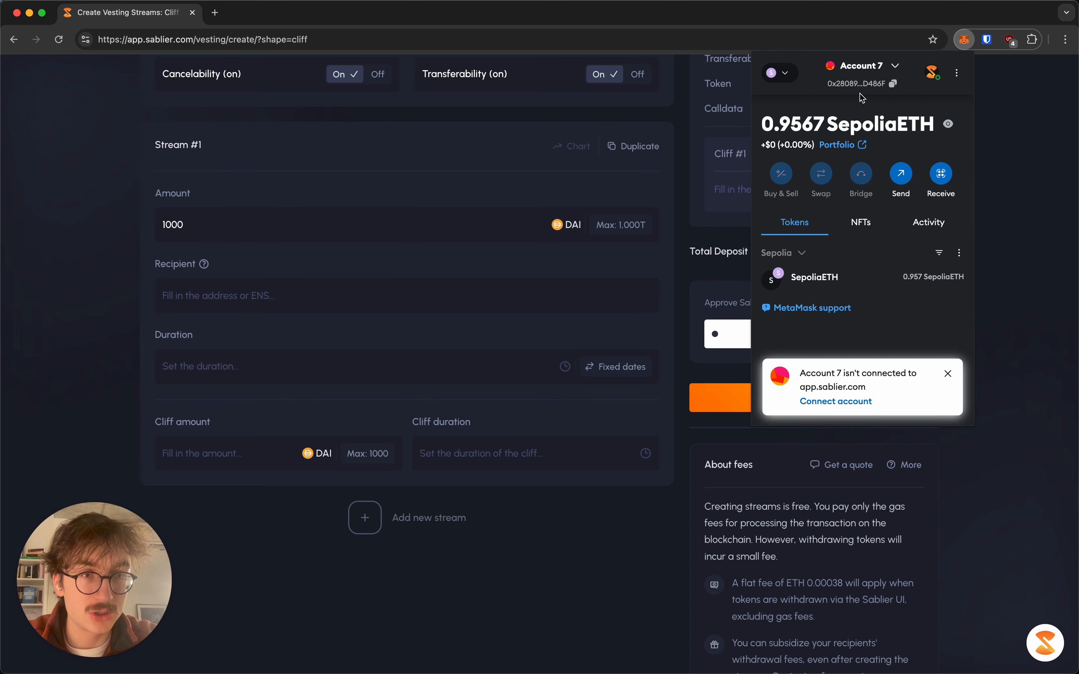
{"action": "left_click", "coordinate": [685, 170]}
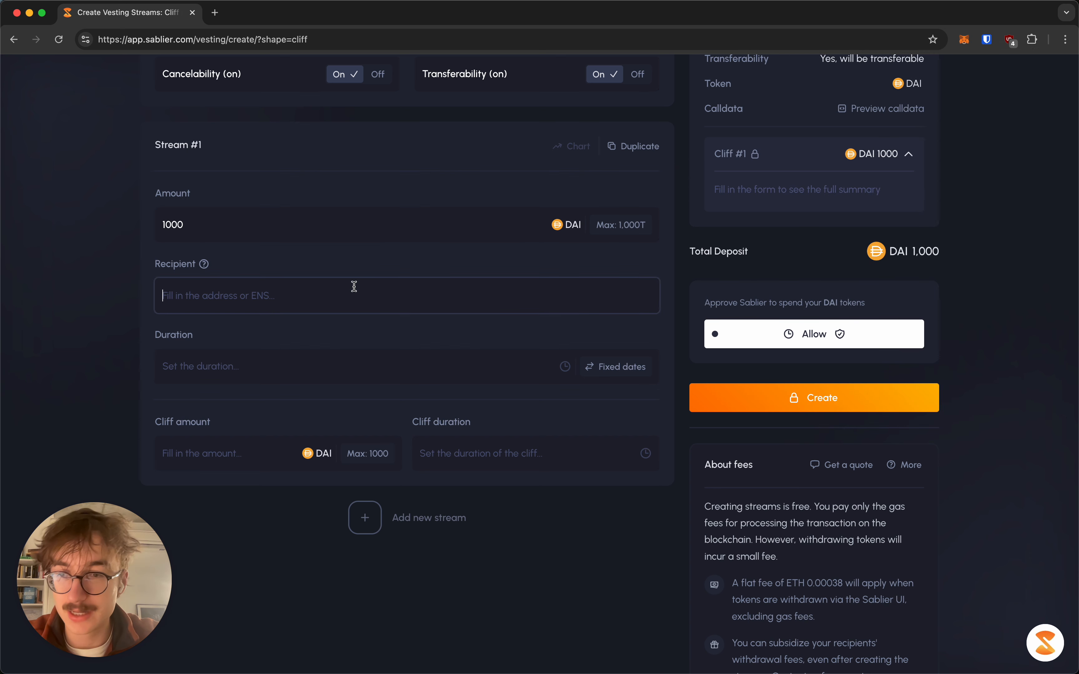
Paste Account 7's address as the stream recipient
{"action": "type", "text": "0x2808946E0B3DB6EaeDF19bc61bE79460AE3D486F"}
{"action": "left_click", "coordinate": [138, 296]}
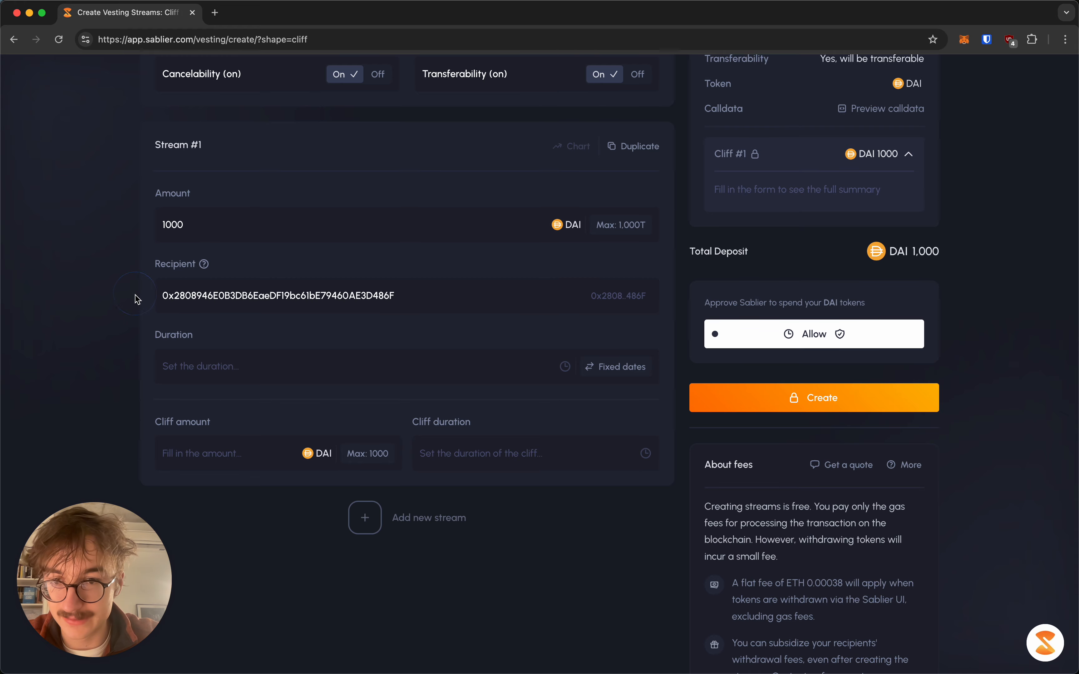
{"action": "left_click", "coordinate": [218, 362]}
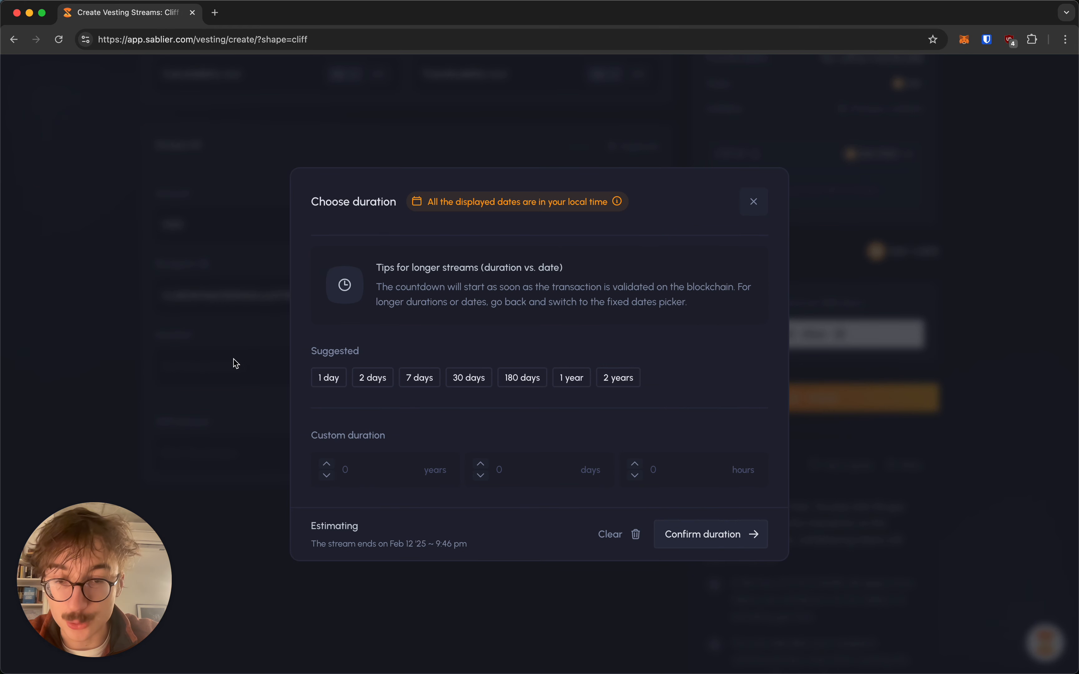
Confirm a 1 year duration, then switch the stream to fixed start and end dates
{"action": "left_click", "coordinate": [574, 378]}
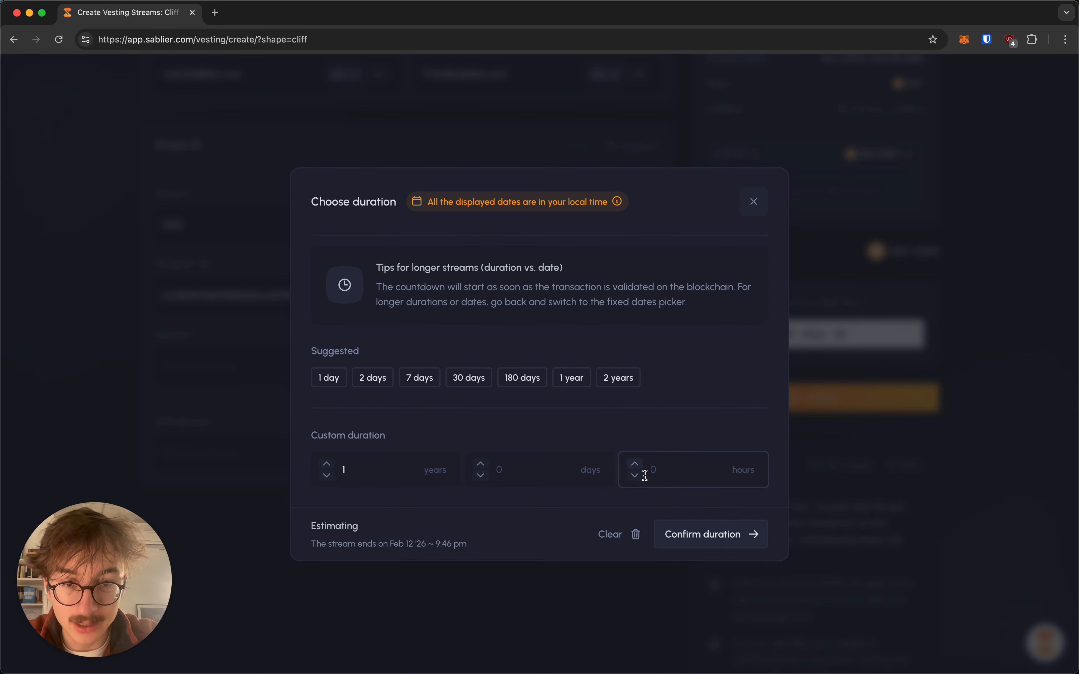
{"action": "left_click", "coordinate": [718, 537]}
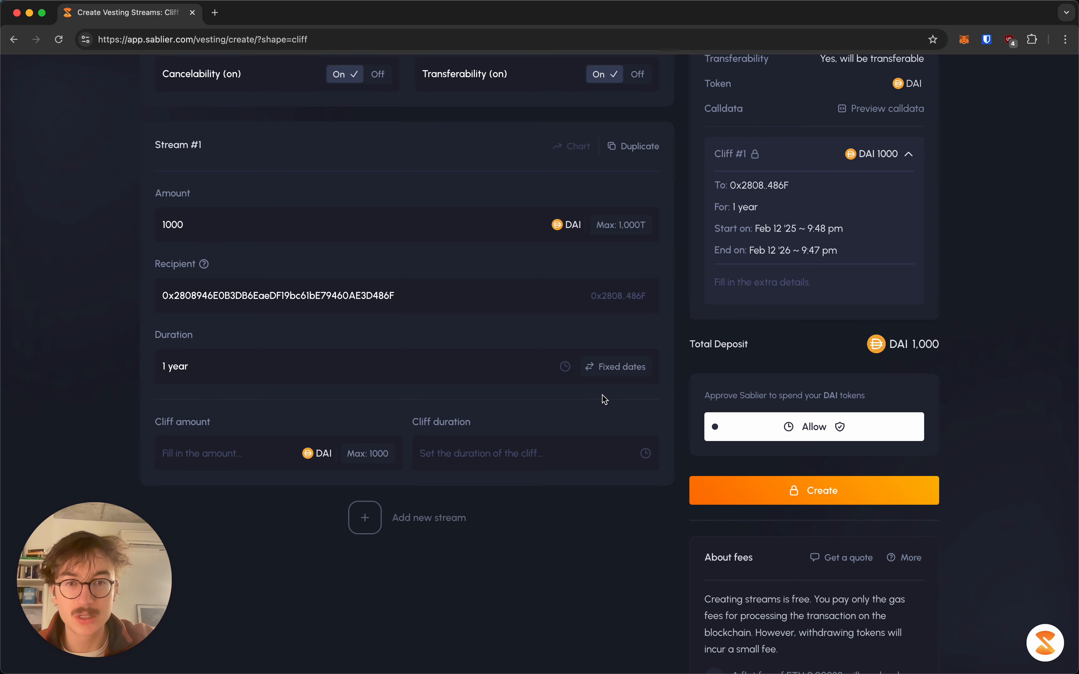
{"action": "left_click", "coordinate": [623, 367]}
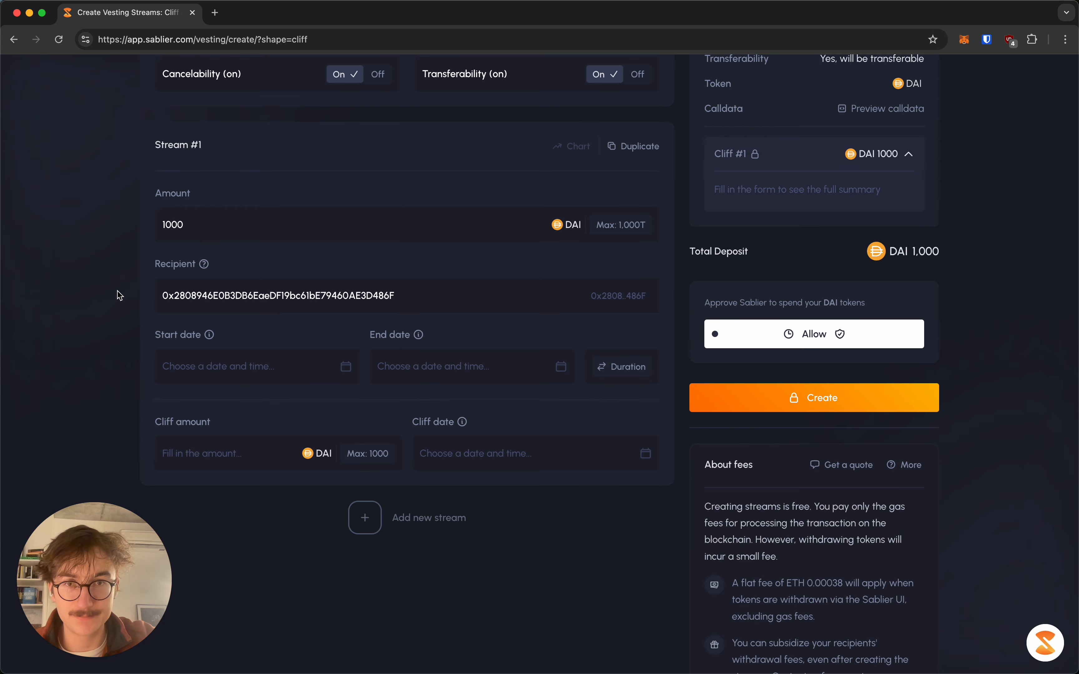
Try fixed start dates of February 3, then February 27, and discard them
{"action": "left_click", "coordinate": [198, 366]}
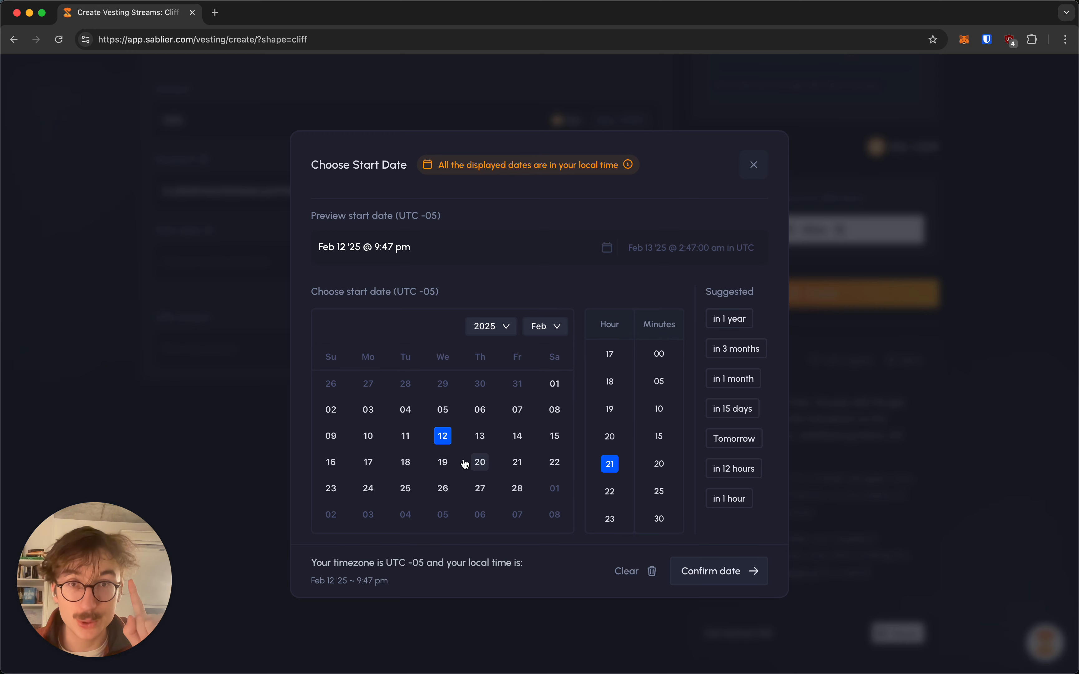
{"action": "left_click", "coordinate": [369, 414]}
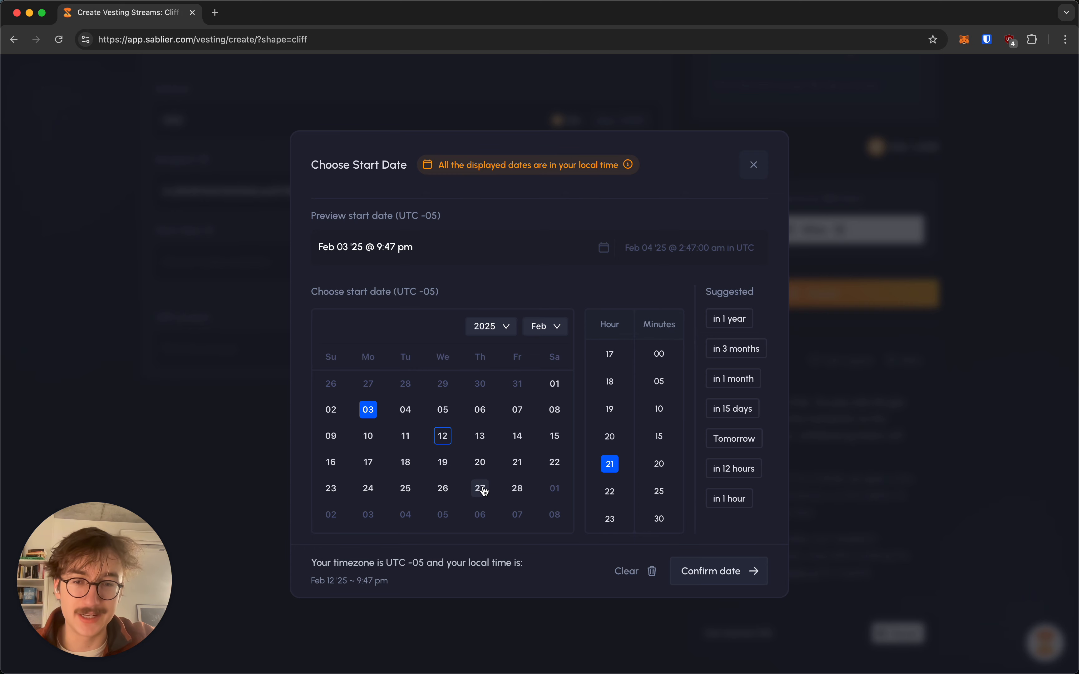
{"action": "left_click", "coordinate": [496, 487]}
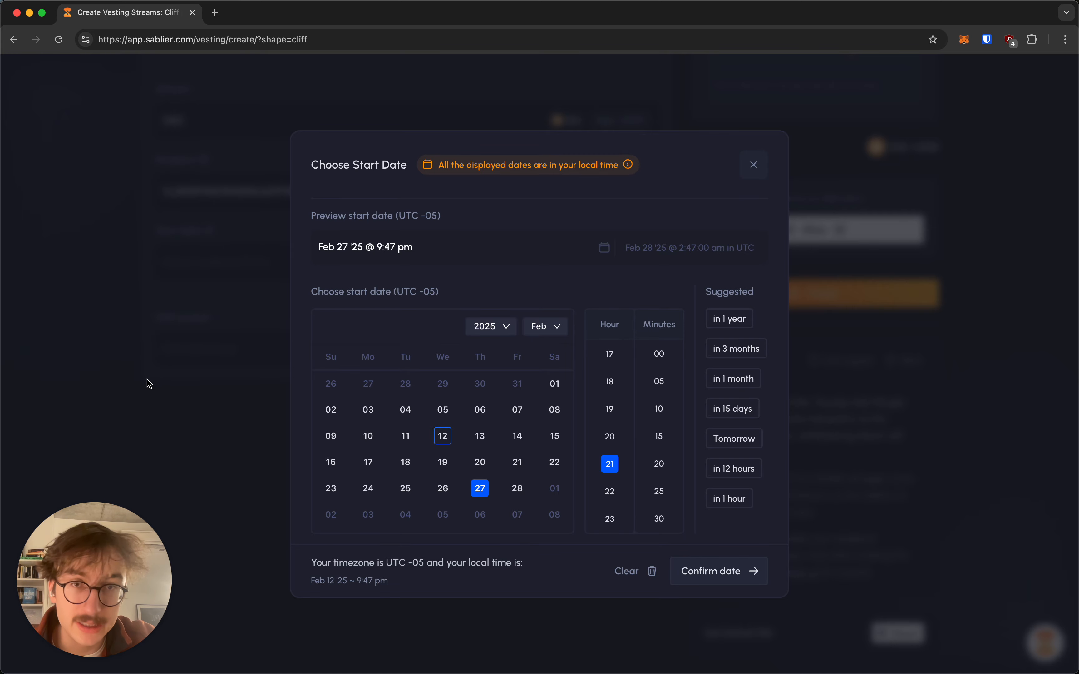
{"action": "left_click", "coordinate": [755, 166]}
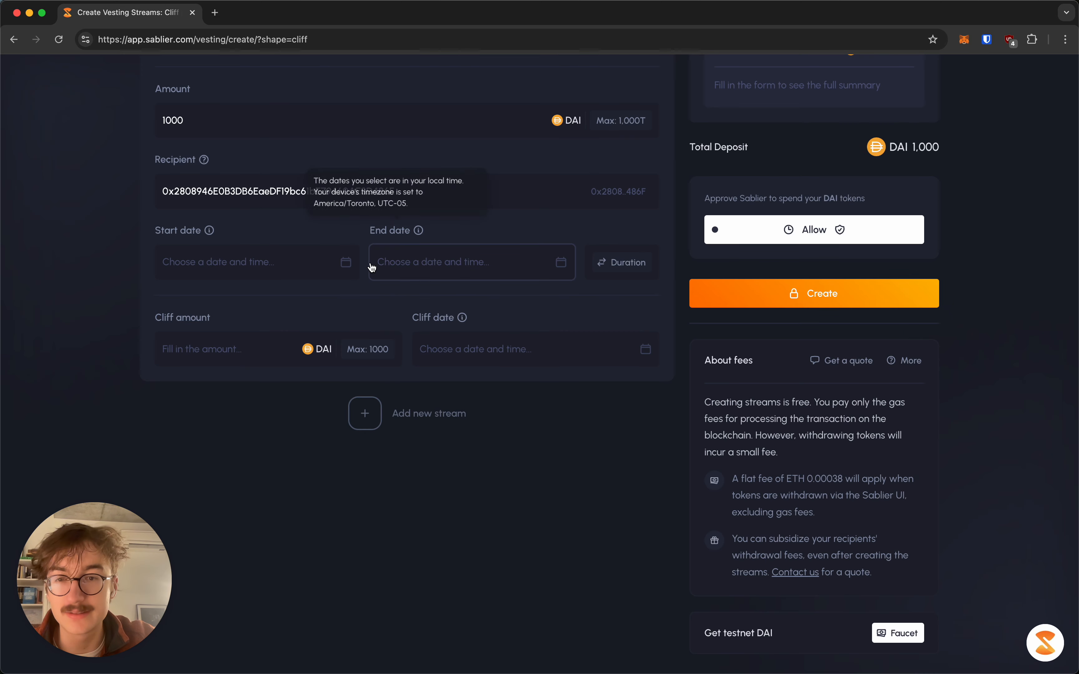
Return to Duration mode and change the stream length from 1 year to 7 days
{"action": "scroll", "coordinate": [367, 298], "scroll_direction": "up", "scroll_amount": 2}
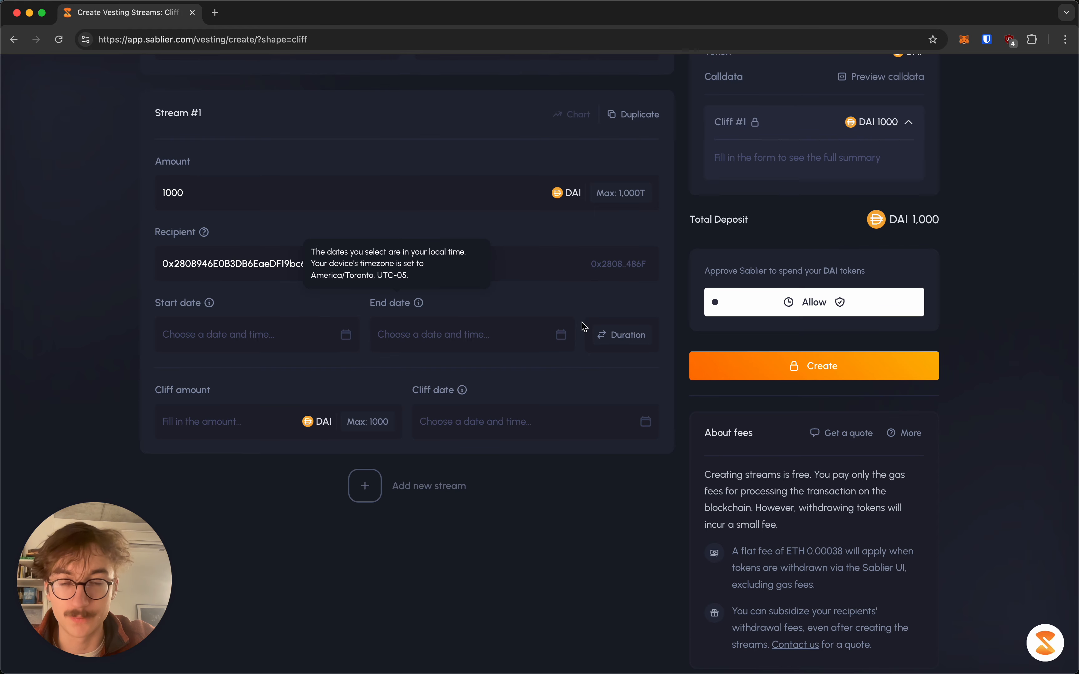
{"action": "left_click", "coordinate": [611, 334]}
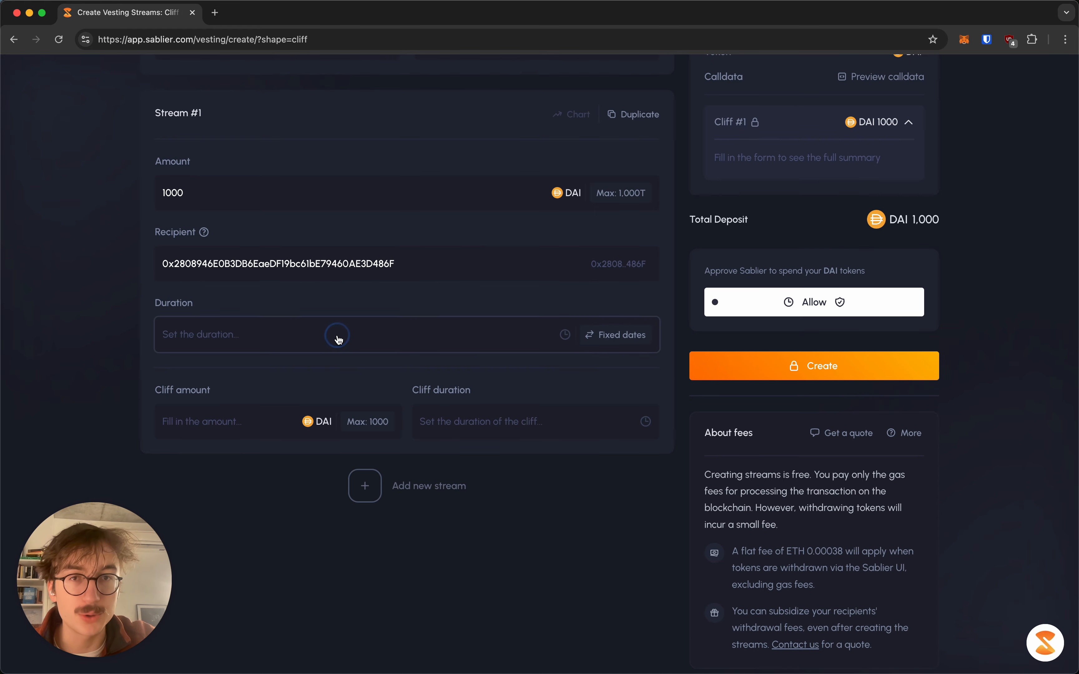
{"action": "left_click", "coordinate": [338, 340]}
{"action": "left_click", "coordinate": [588, 384]}
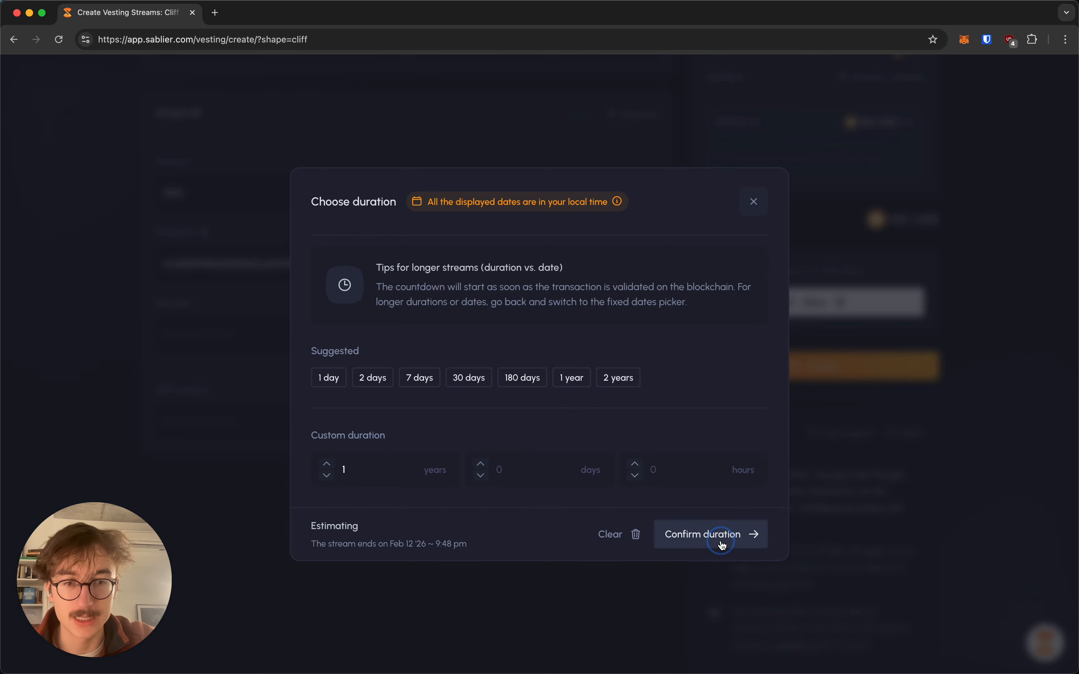
{"action": "left_click", "coordinate": [753, 535]}
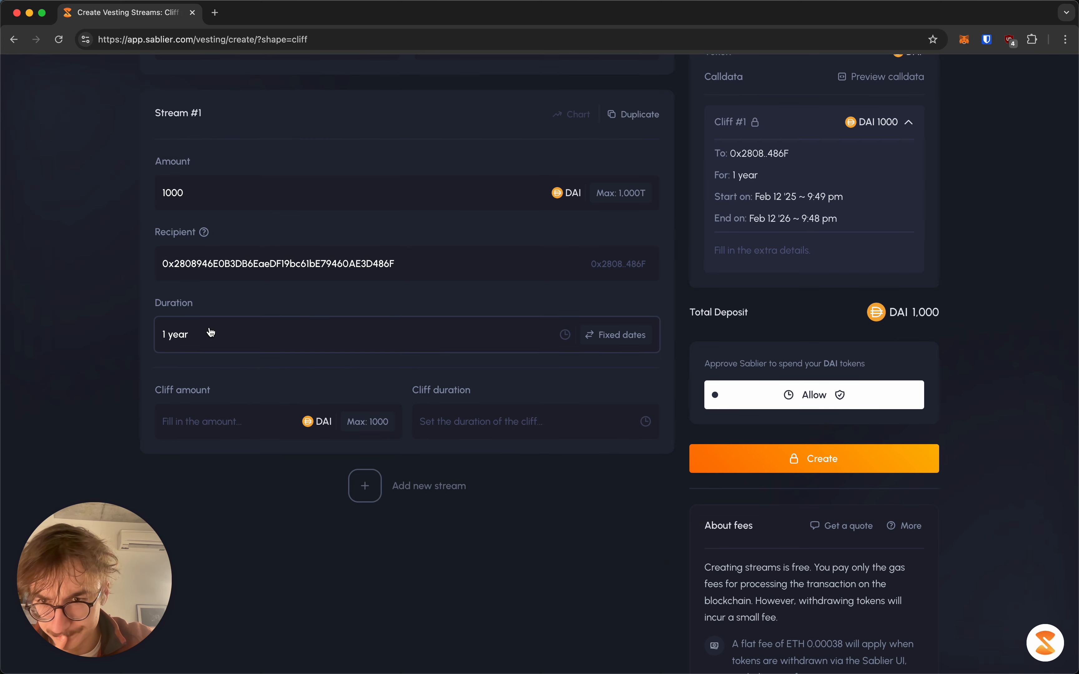
{"action": "left_click", "coordinate": [210, 334]}
{"action": "left_click", "coordinate": [416, 390]}
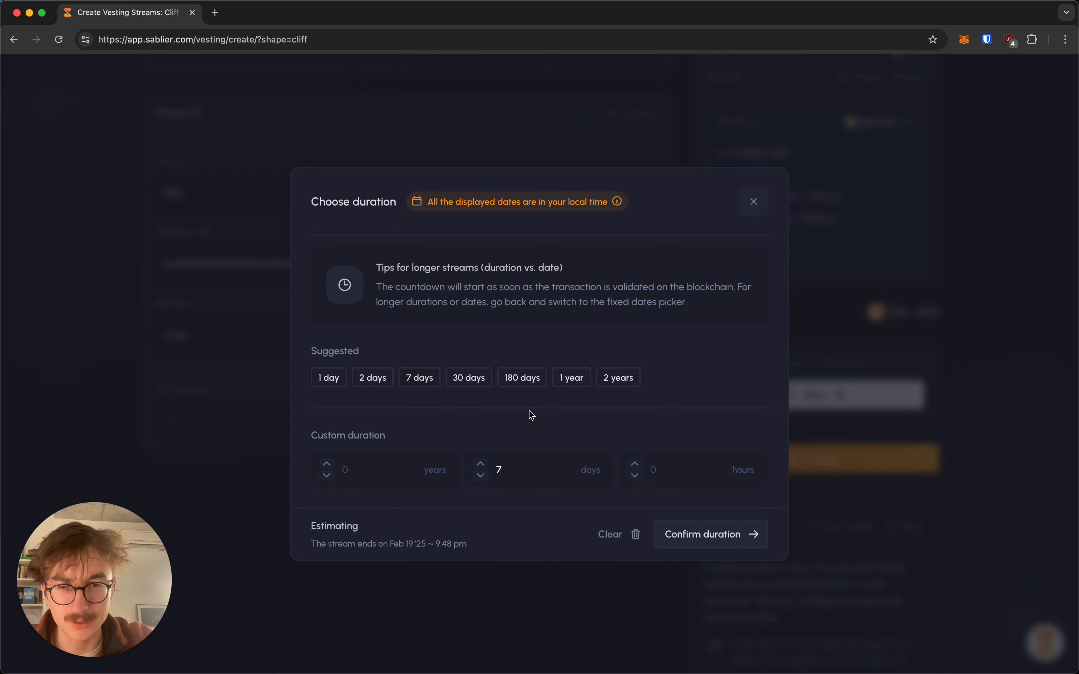
{"action": "left_click", "coordinate": [715, 534]}
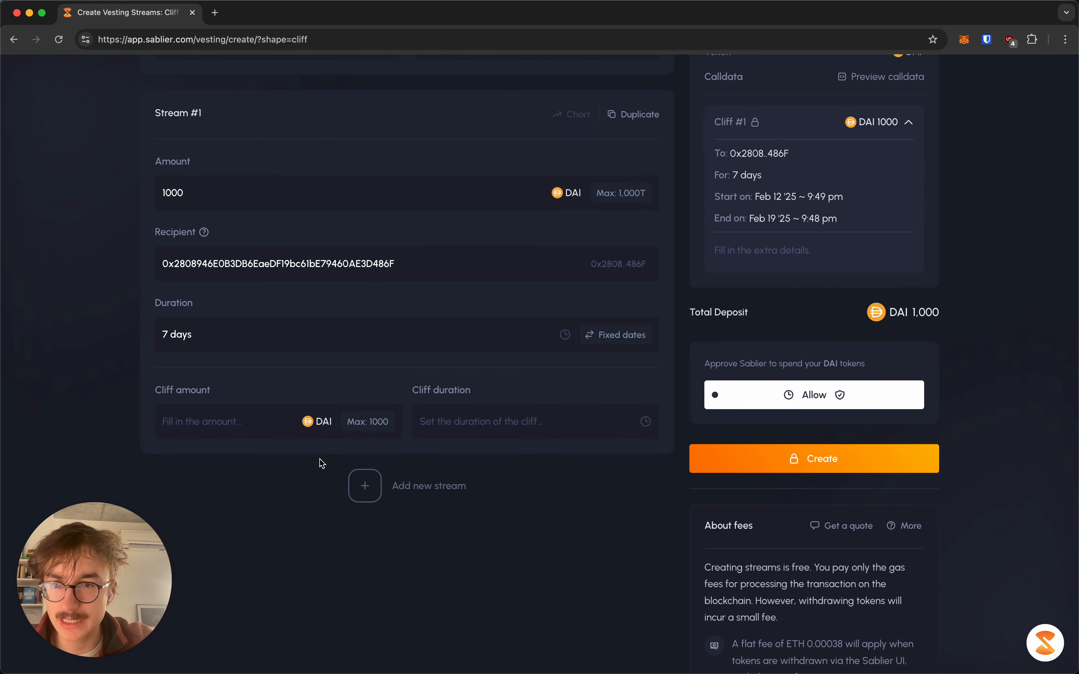
Change the stream amount to 69420 DAI
{"action": "left_click", "coordinate": [265, 428]}
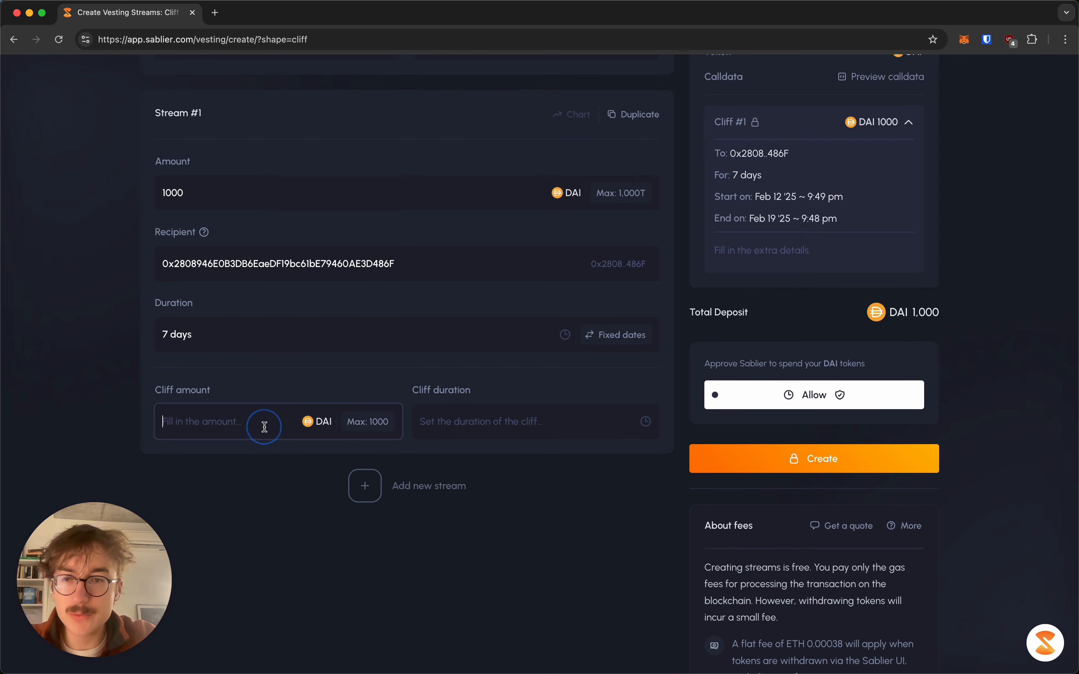
{"action": "scroll", "coordinate": [265, 427], "scroll_direction": "up", "scroll_amount": 1}
{"action": "left_click", "coordinate": [255, 241]}
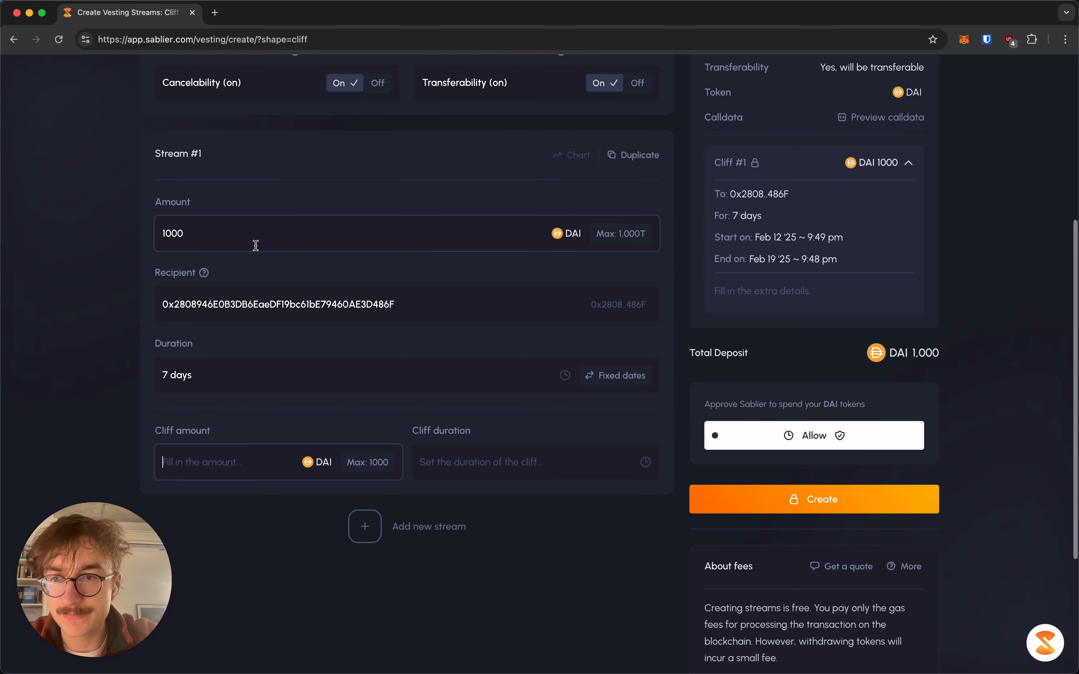
{"action": "type", "text": "000"}
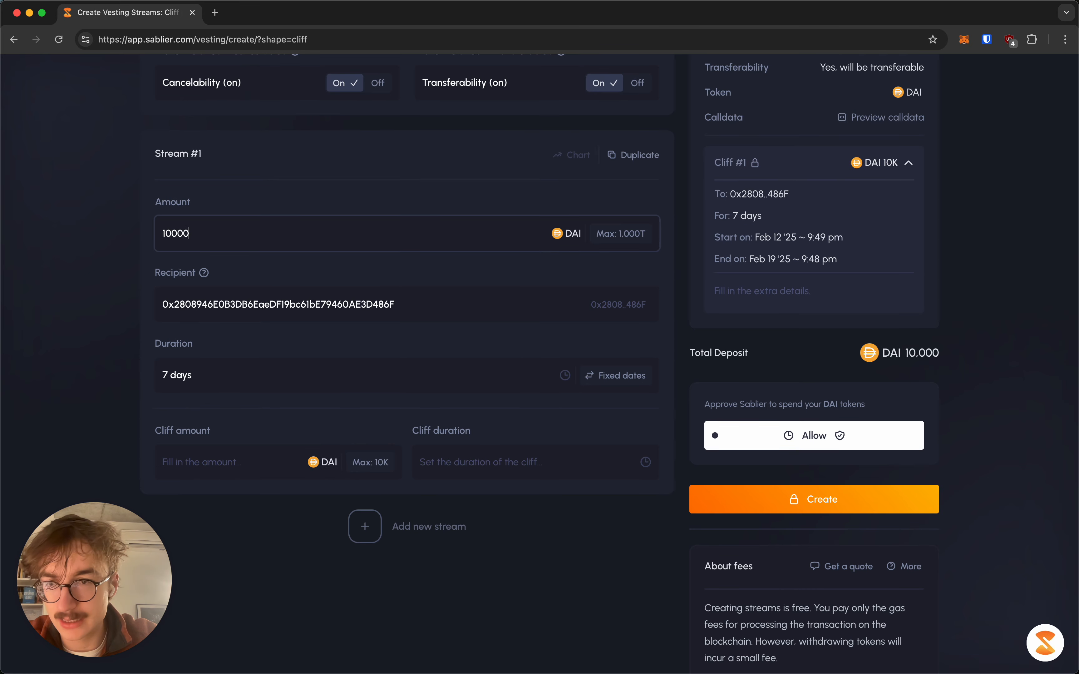
{"action": "key", "text": "BackSpace"}
{"action": "key", "text": "BackSpace"}
{"action": "key", "text": "BackSpace"}
{"action": "key", "text": "BackSpace"}
{"action": "key", "text": "BackSpace"}
{"action": "key", "text": "BackSpace"}
{"action": "key", "text": "BackSpace"}
{"action": "type", "text": "69420"}
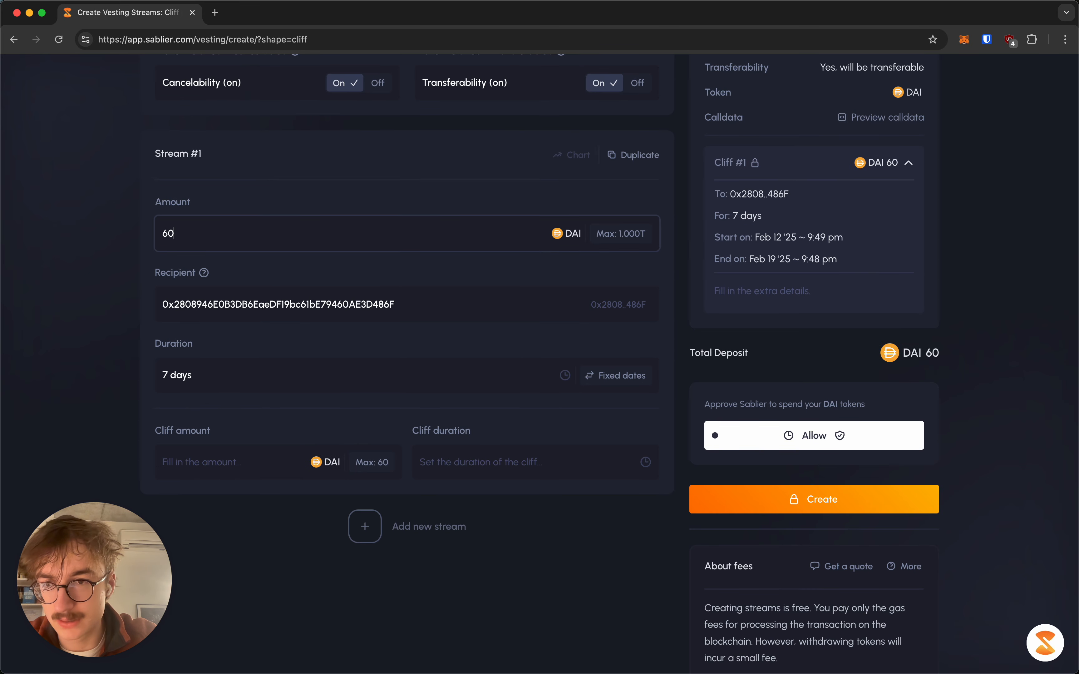
Set a 1000 DAI cliff amount with a 1-hour cliff duration
{"action": "left_click", "coordinate": [231, 456]}
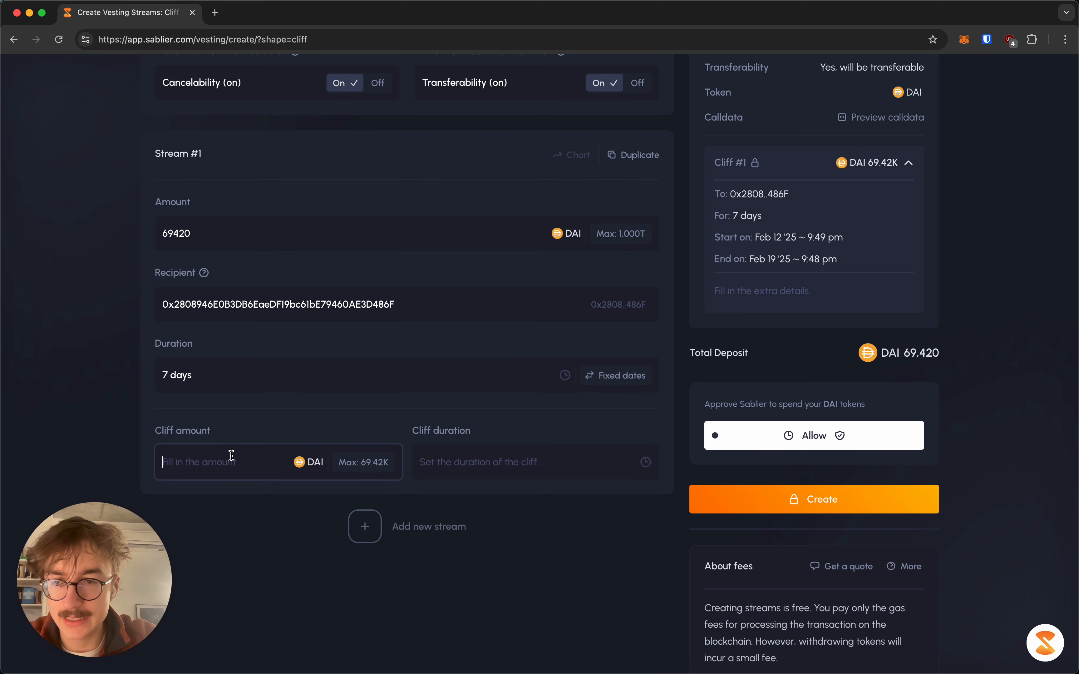
{"action": "type", "text": "1000"}
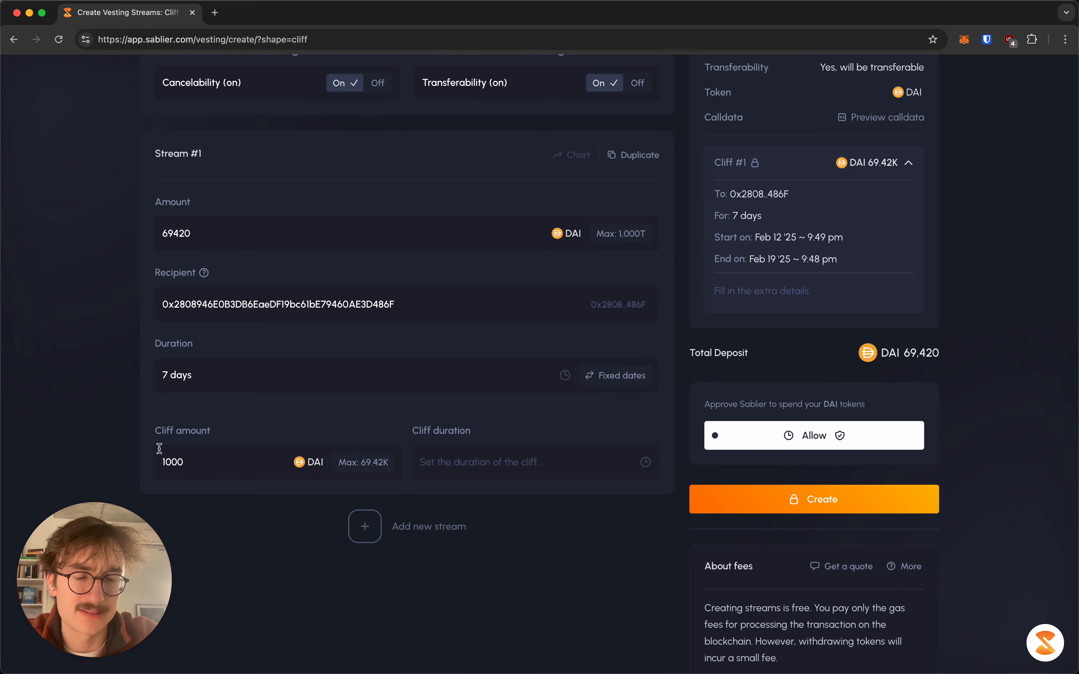
{"action": "left_click", "coordinate": [451, 451]}
{"action": "left_click", "coordinate": [454, 457]}
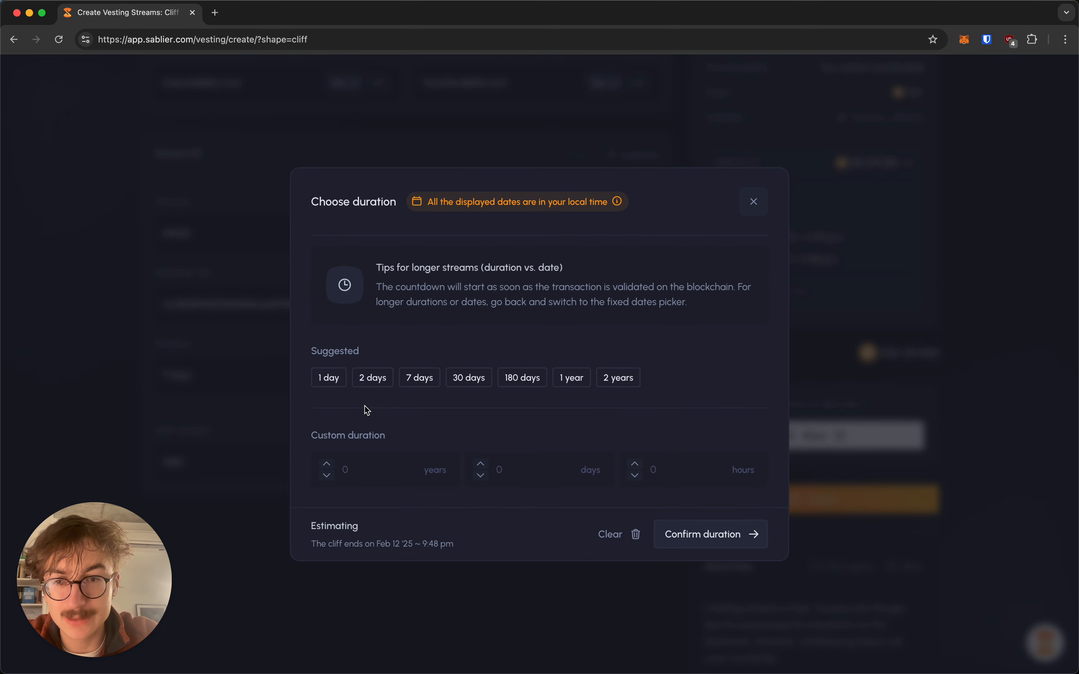
{"action": "left_click", "coordinate": [640, 469]}
{"action": "left_click", "coordinate": [635, 463]}
{"action": "left_click", "coordinate": [675, 531]}
{"action": "scroll", "coordinate": [441, 396], "scroll_direction": "up", "scroll_amount": 5}
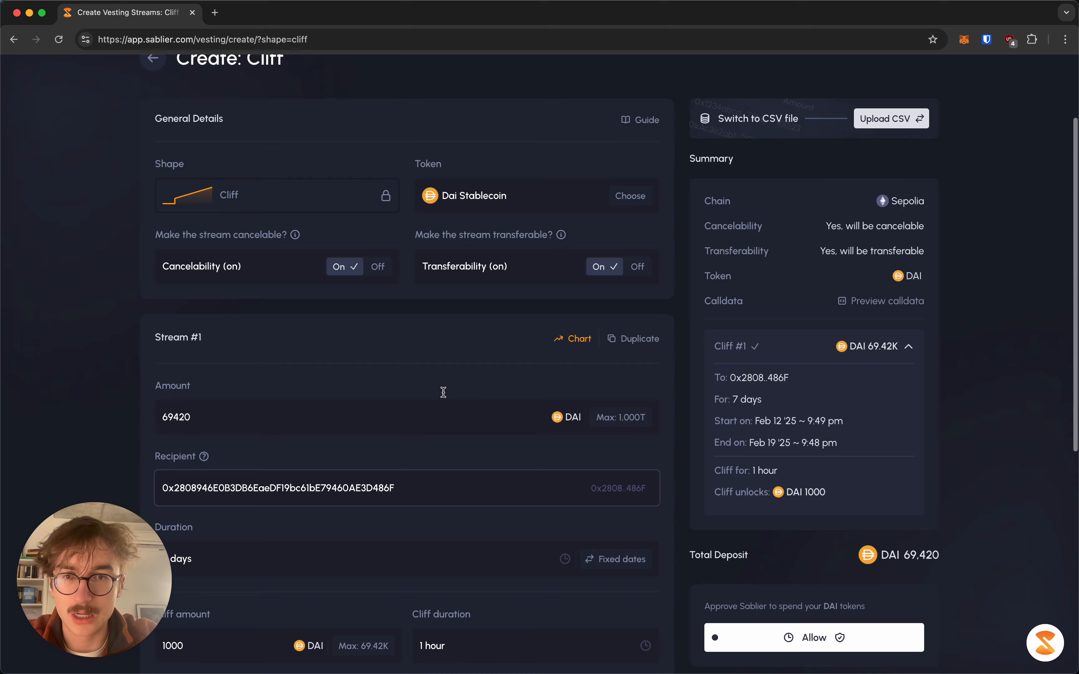
{"action": "scroll", "coordinate": [130, 210], "scroll_direction": "up", "scroll_amount": 5}
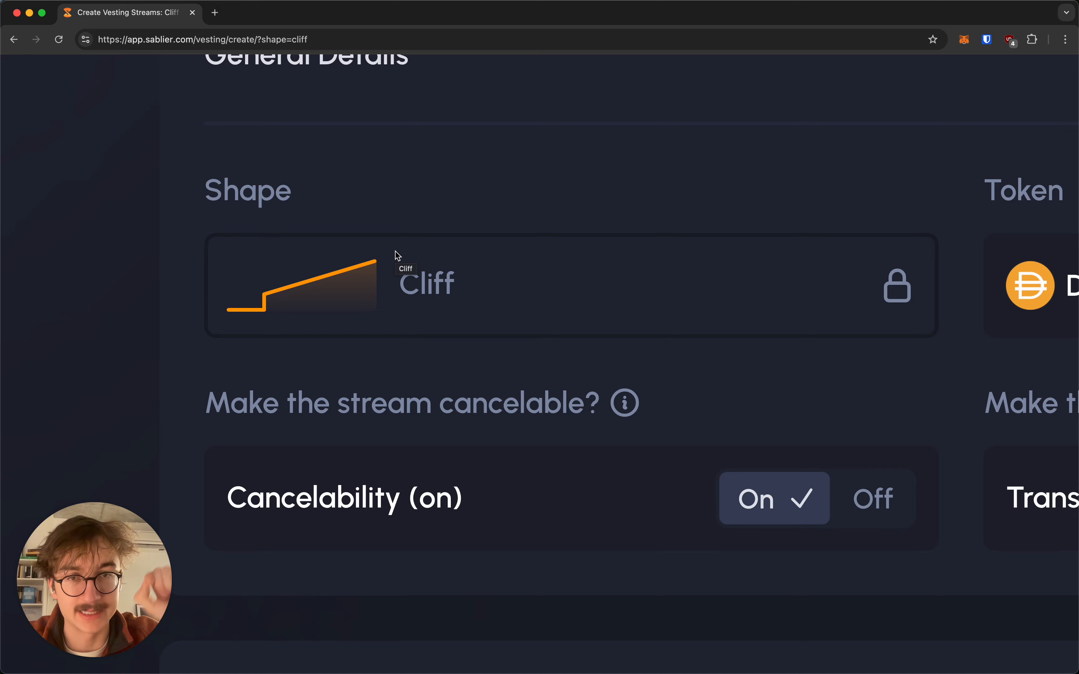
{"action": "scroll", "coordinate": [395, 251], "scroll_direction": "down", "scroll_amount": 5}
{"action": "scroll", "coordinate": [273, 302], "scroll_direction": "down", "scroll_amount": 9}
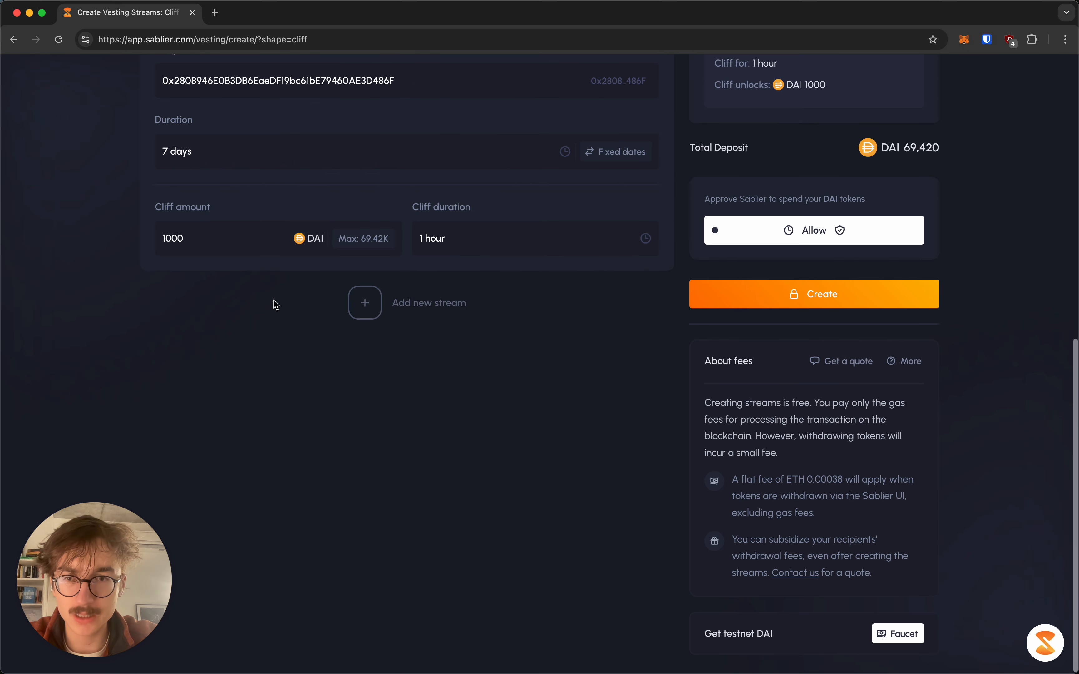
{"action": "scroll", "coordinate": [397, 332], "scroll_direction": "up", "scroll_amount": 5}
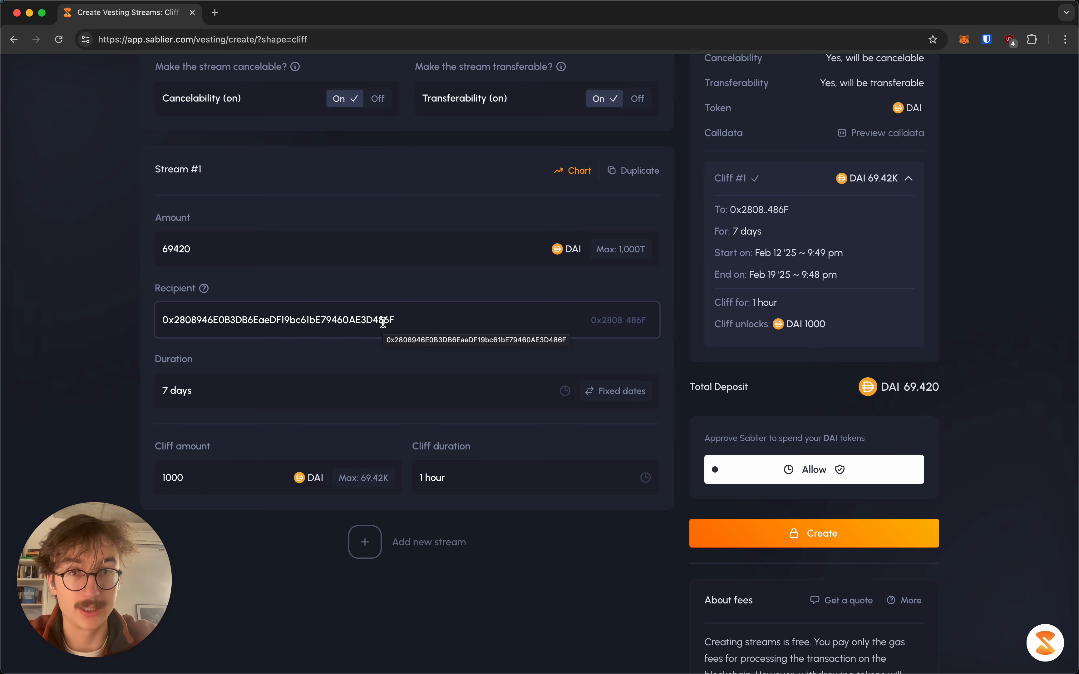
{"action": "scroll", "coordinate": [383, 330], "scroll_direction": "down", "scroll_amount": 5}
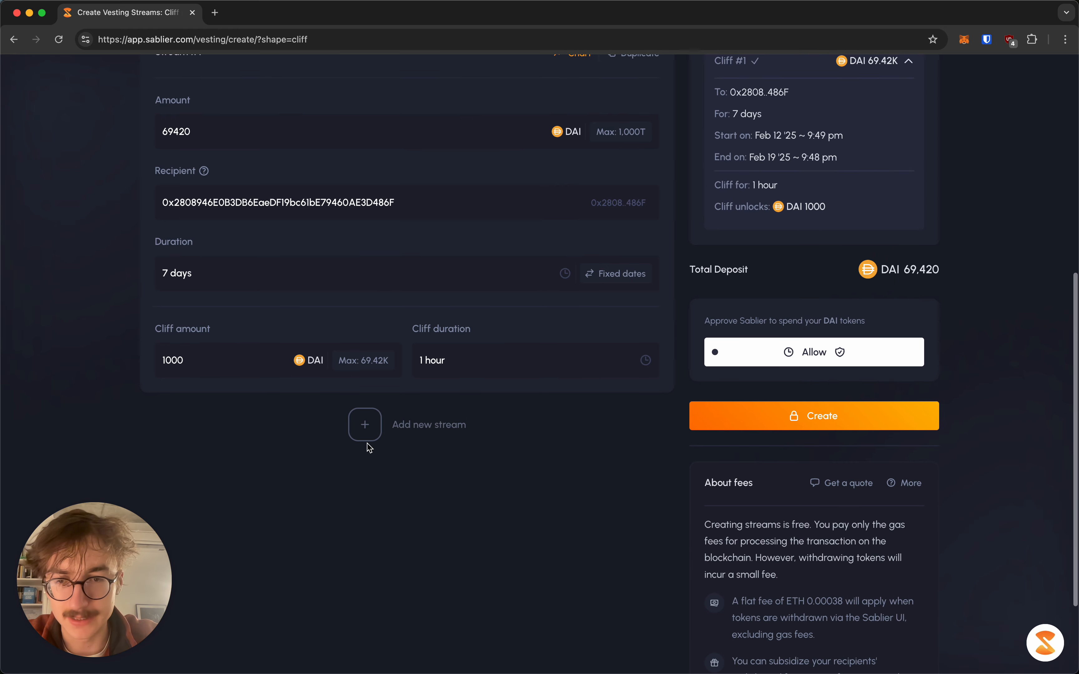
{"action": "left_click", "coordinate": [364, 425]}
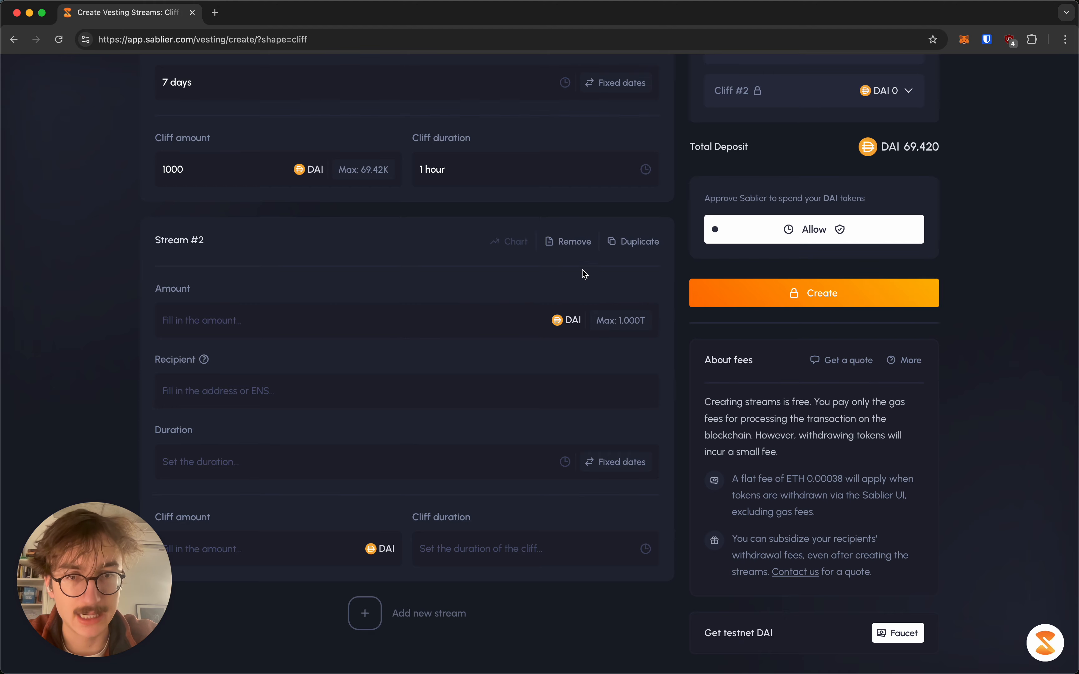
{"action": "left_click", "coordinate": [582, 243]}
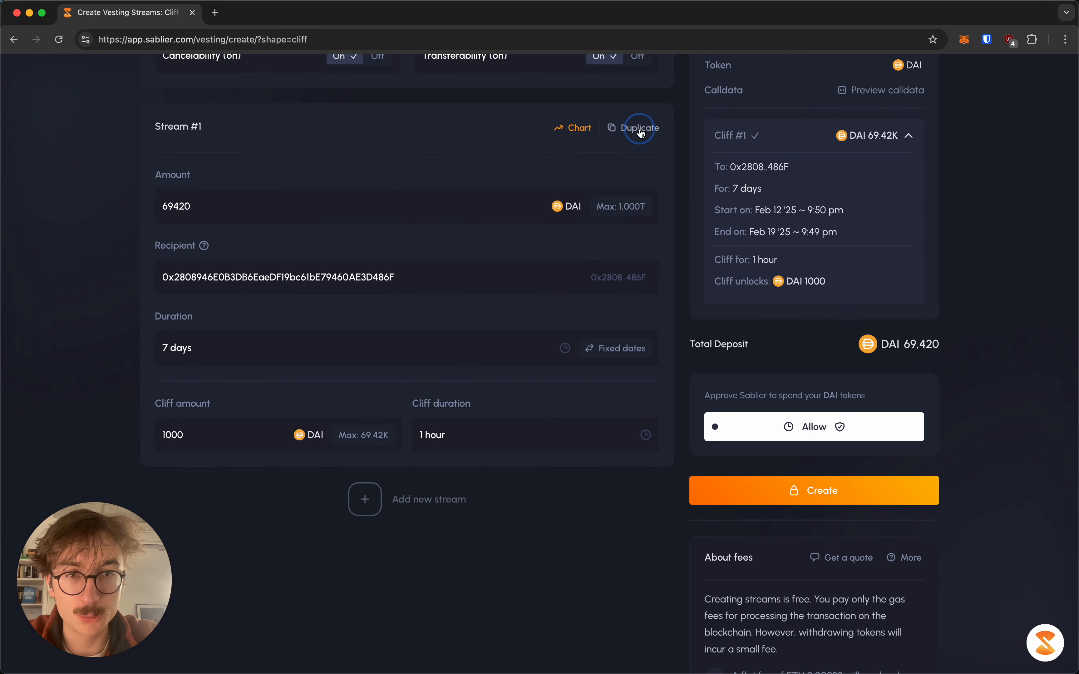
{"action": "left_click", "coordinate": [639, 123]}
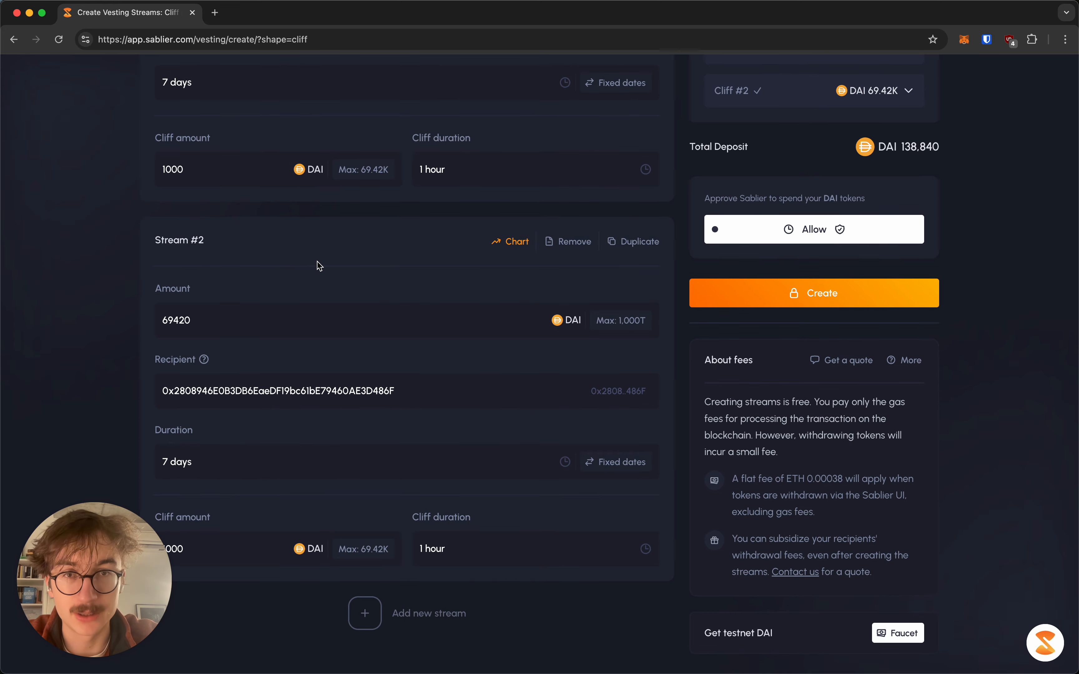
{"action": "left_click", "coordinate": [568, 241]}
Open the Upload CSV creation page in a new browser tab
{"action": "scroll", "coordinate": [607, 246], "scroll_direction": "up", "scroll_amount": 3}
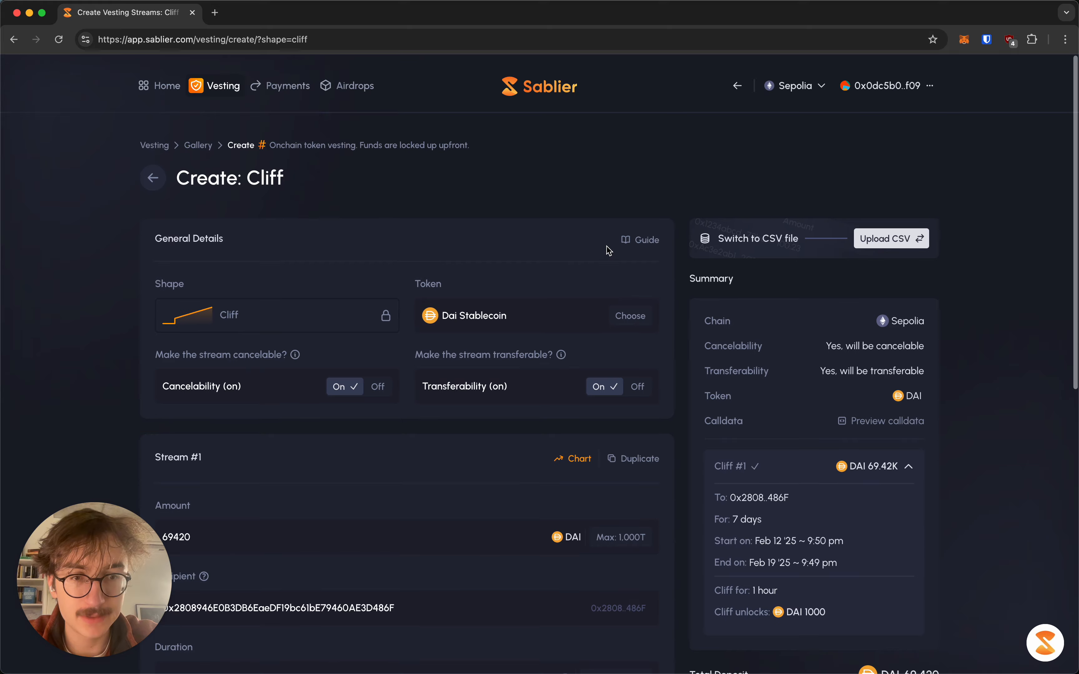
{"action": "scroll", "coordinate": [607, 247], "scroll_direction": "down", "scroll_amount": 3}
{"action": "scroll", "coordinate": [607, 247], "scroll_direction": "up", "scroll_amount": 2}
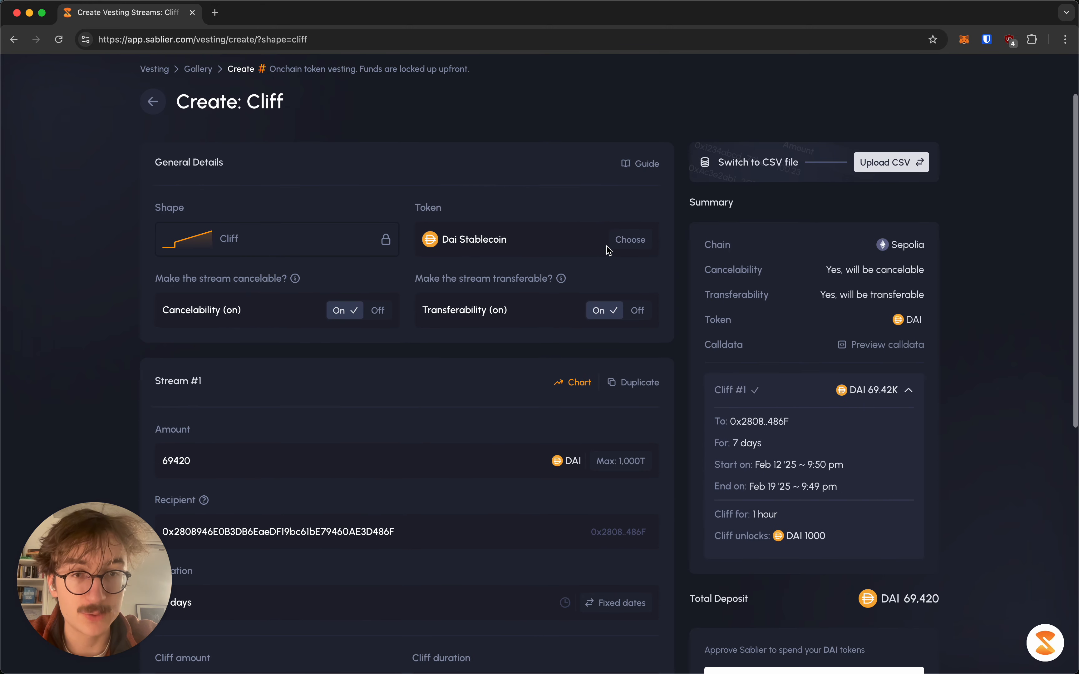
{"action": "right_click", "coordinate": [889, 166]}
{"action": "left_click", "coordinate": [876, 169]}
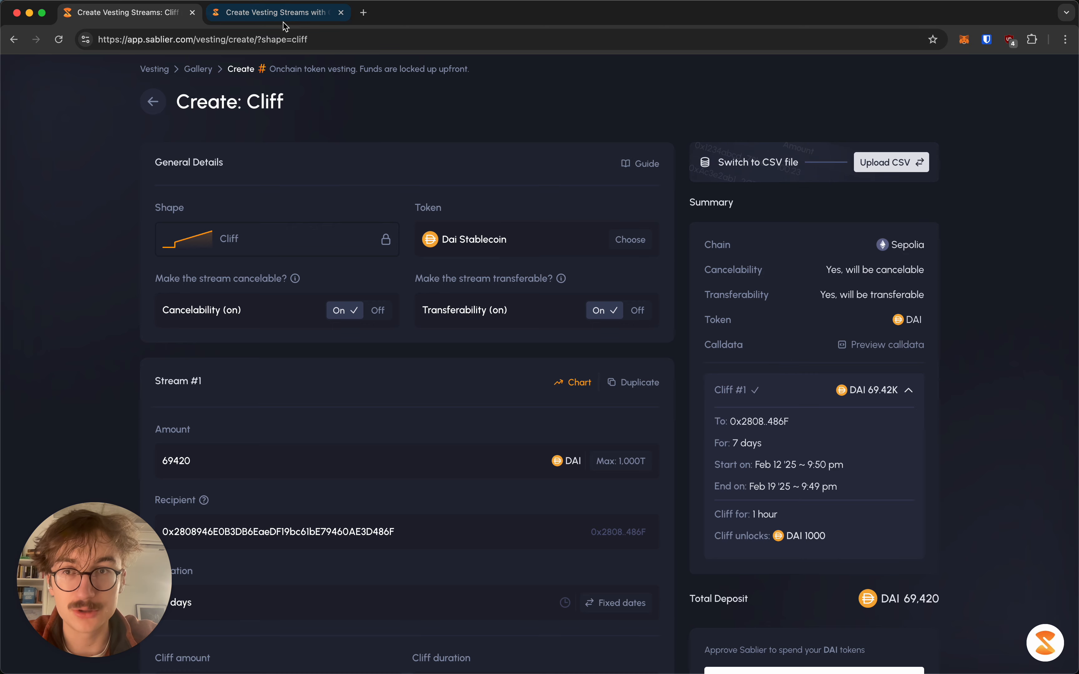
Compare the CSV creation page with the manual Cliff form by switching between tabs
{"action": "left_click", "coordinate": [284, 18]}
{"action": "scroll", "coordinate": [350, 269], "scroll_direction": "down", "scroll_amount": 8}
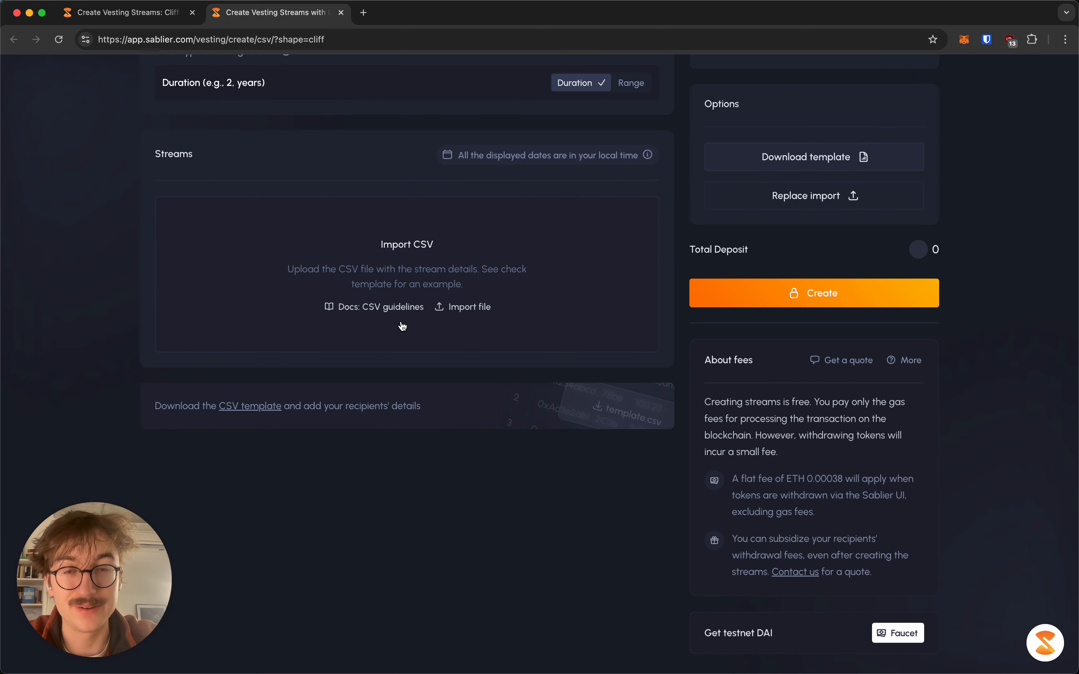
{"action": "scroll", "coordinate": [403, 326], "scroll_direction": "up", "scroll_amount": 2}
{"action": "key", "text": "ctrl+shift+Tab"}
{"action": "scroll", "coordinate": [354, 366], "scroll_direction": "down", "scroll_amount": 10}
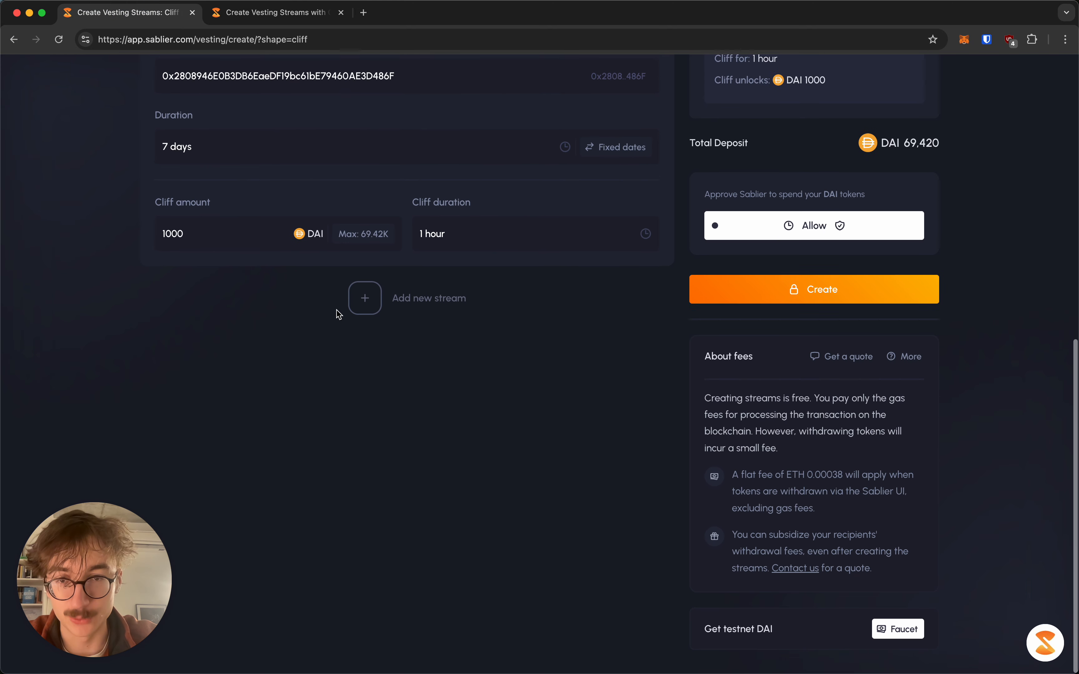
{"action": "scroll", "coordinate": [343, 290], "scroll_direction": "up", "scroll_amount": 8}
{"action": "key", "text": "ctrl+Tab"}
{"action": "scroll", "coordinate": [501, 289], "scroll_direction": "up", "scroll_amount": 2}
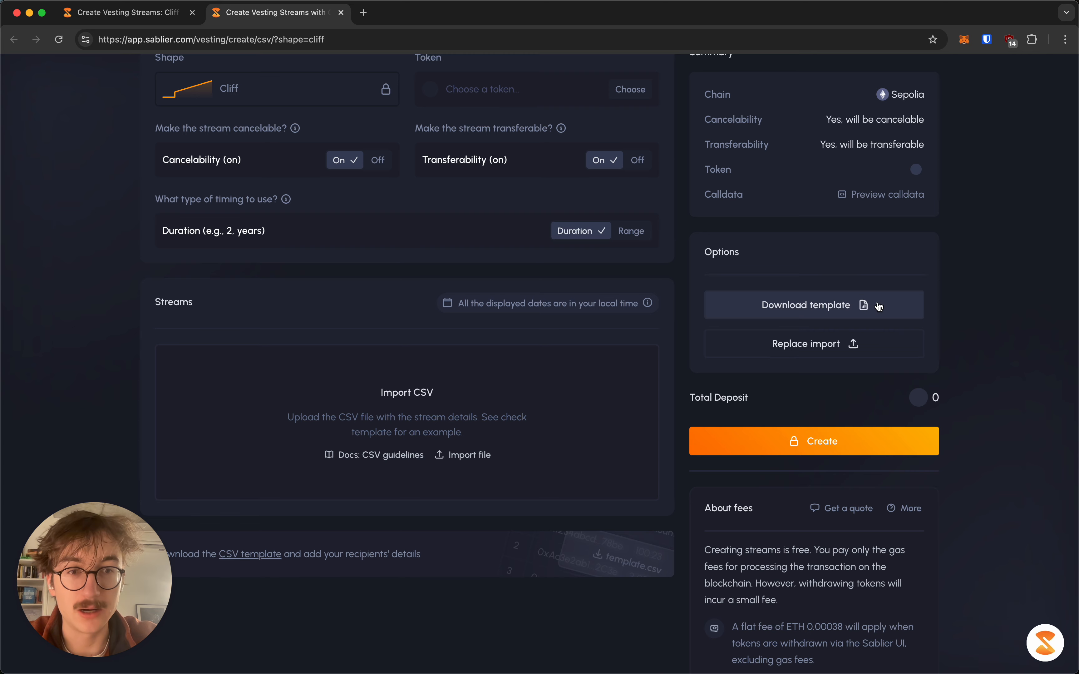
Set the CSV page's timing to a start-and-end date range, then close that tab
{"action": "scroll", "coordinate": [453, 192], "scroll_direction": "up", "scroll_amount": 5}
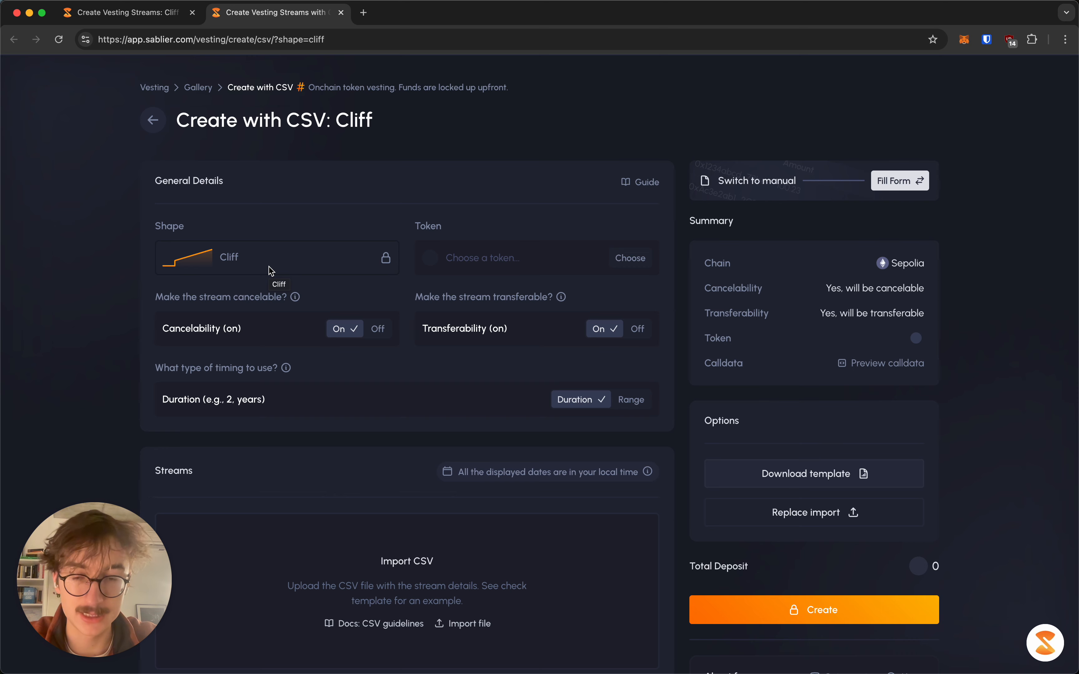
{"action": "scroll", "coordinate": [289, 274], "scroll_direction": "down", "scroll_amount": 3}
{"action": "left_click", "coordinate": [631, 307]}
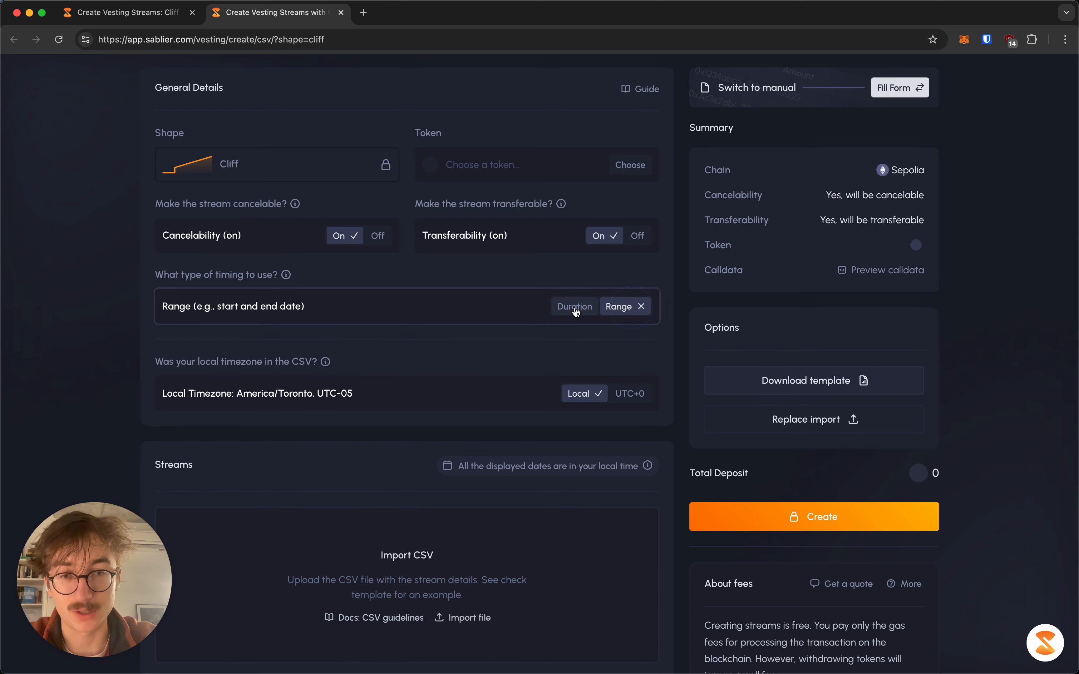
{"action": "left_click", "coordinate": [574, 311]}
{"action": "left_click", "coordinate": [626, 306]}
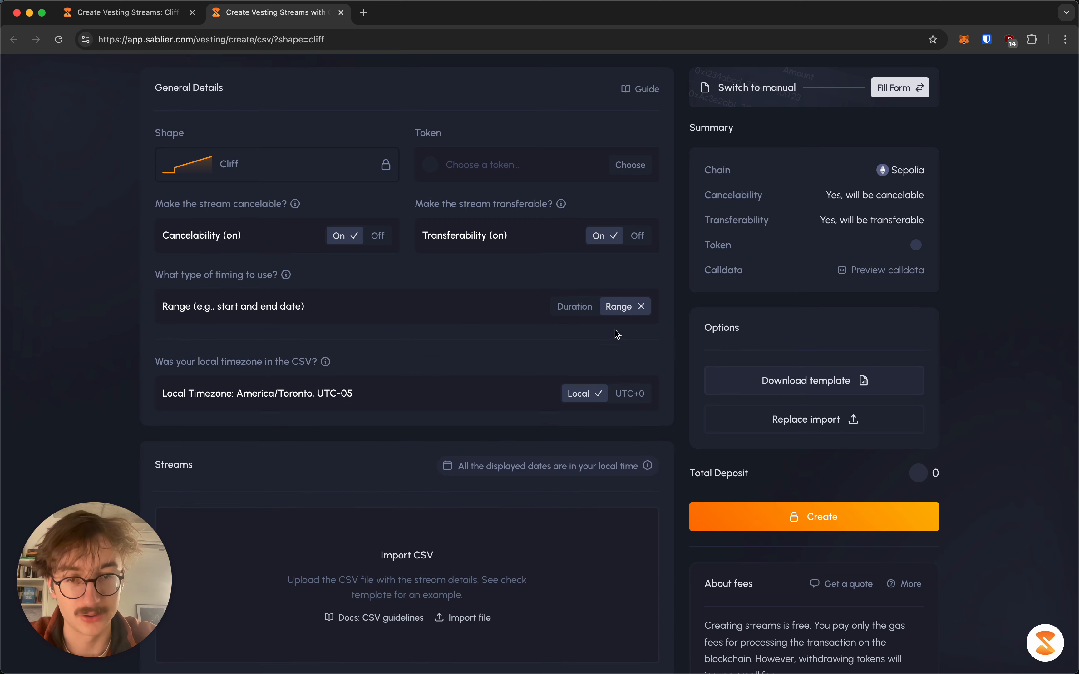
{"action": "left_click", "coordinate": [341, 12]}
Review the Cliff form: 69,420 DAI over 7 days with a 1000 DAI, 1-hour cliff
{"action": "scroll", "coordinate": [308, 312], "scroll_direction": "down", "scroll_amount": 6}
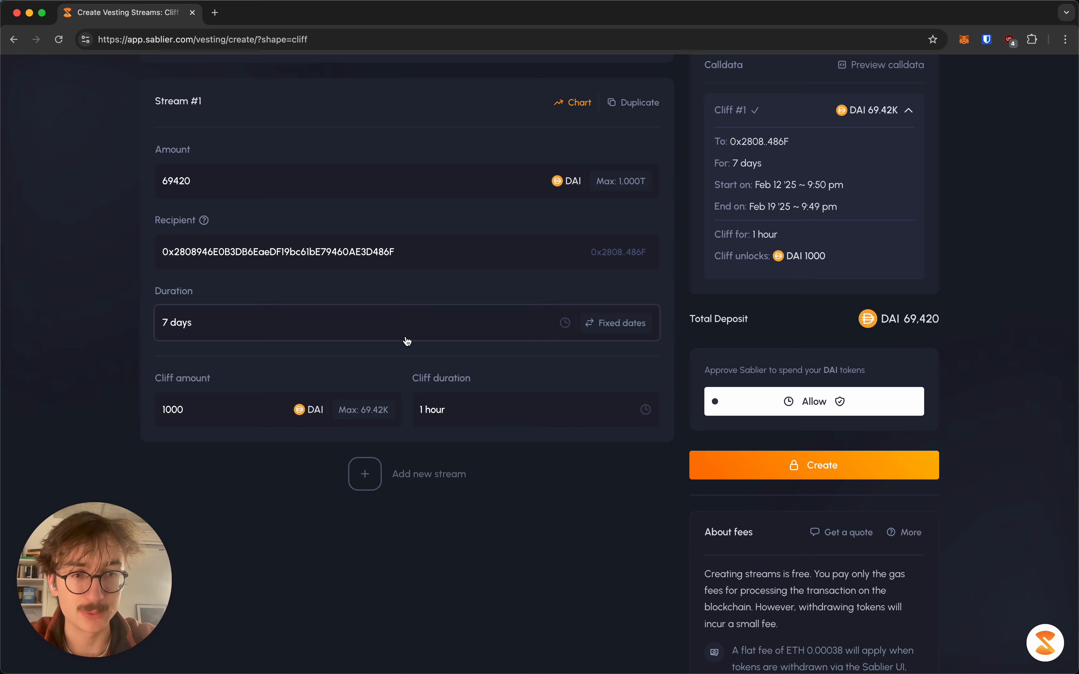
{"action": "scroll", "coordinate": [405, 342], "scroll_direction": "up", "scroll_amount": 6}
{"action": "scroll", "coordinate": [406, 342], "scroll_direction": "down", "scroll_amount": 6}
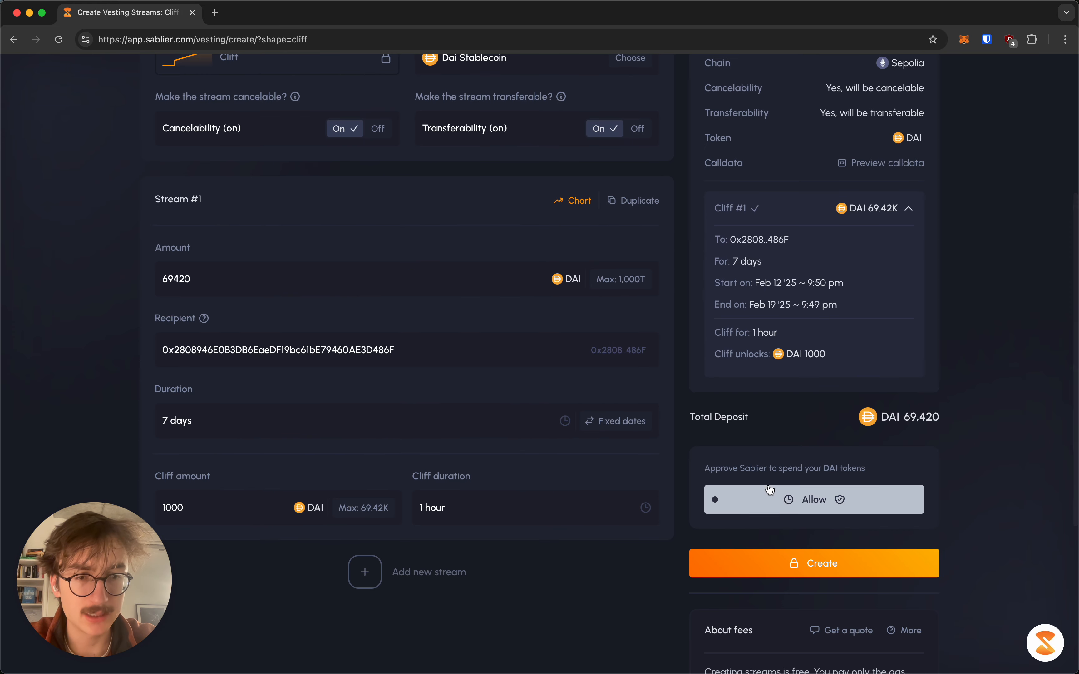
{"action": "scroll", "coordinate": [809, 528], "scroll_direction": "down", "scroll_amount": 5}
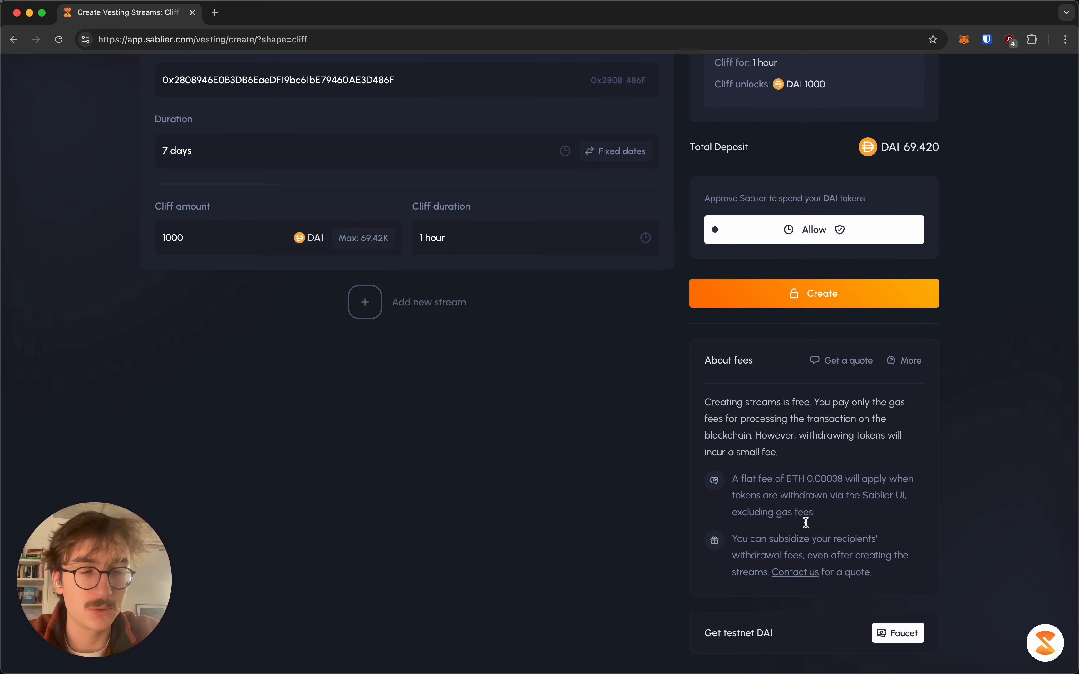
{"action": "scroll", "coordinate": [807, 522], "scroll_direction": "up", "scroll_amount": 5}
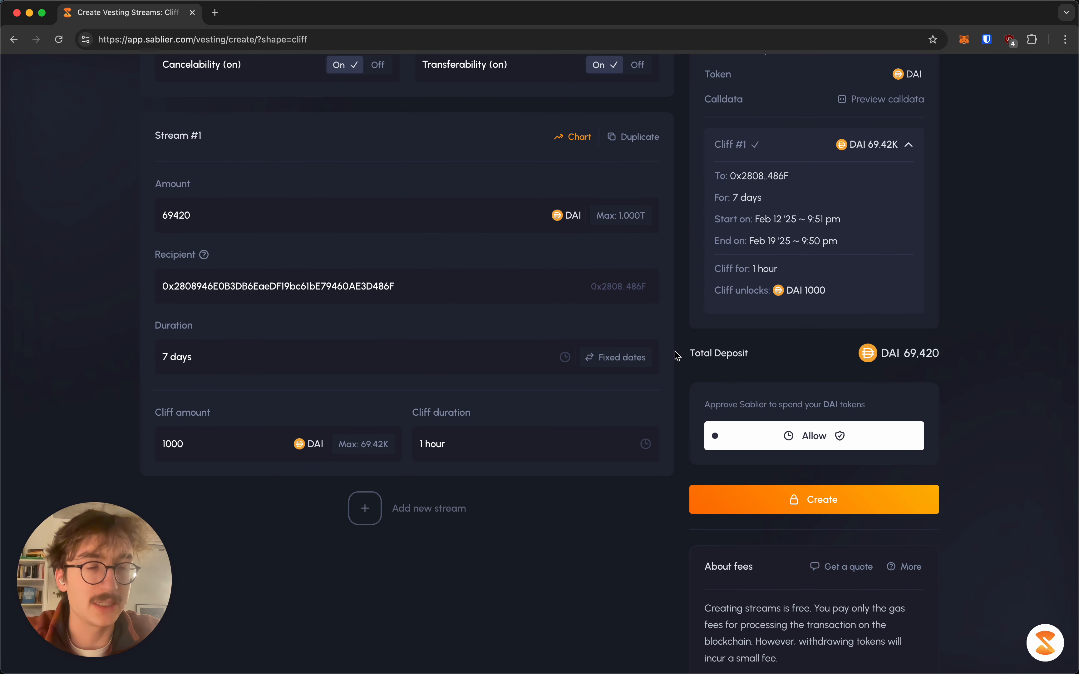
{"action": "scroll", "coordinate": [675, 356], "scroll_direction": "down", "scroll_amount": 5}
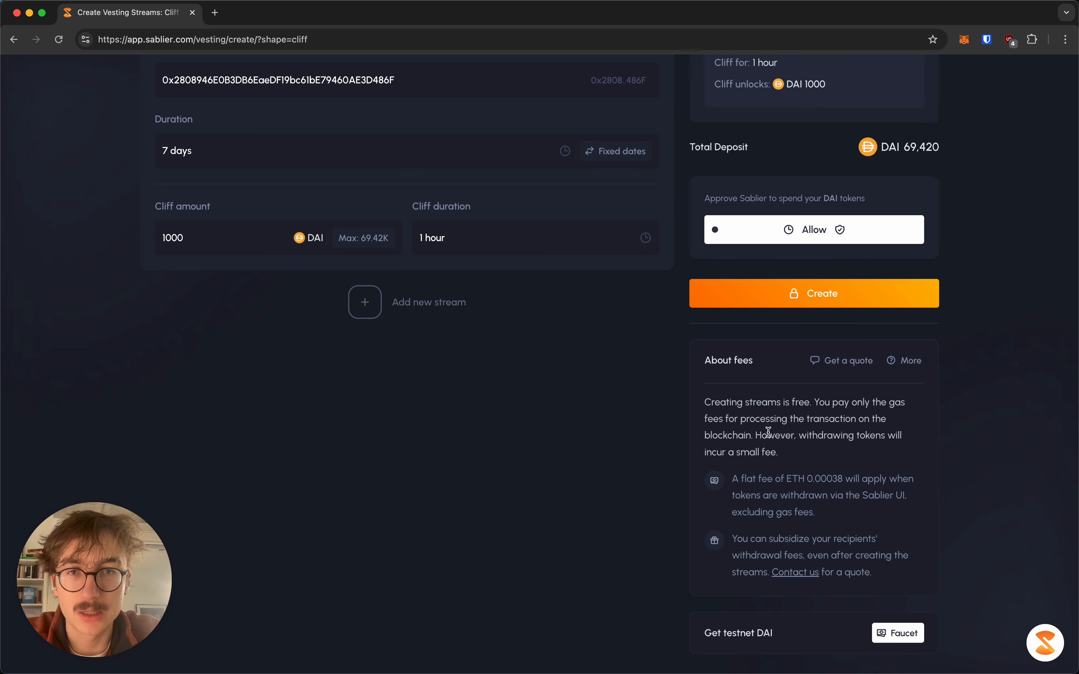
{"action": "scroll", "coordinate": [769, 432], "scroll_direction": "up", "scroll_amount": 2}
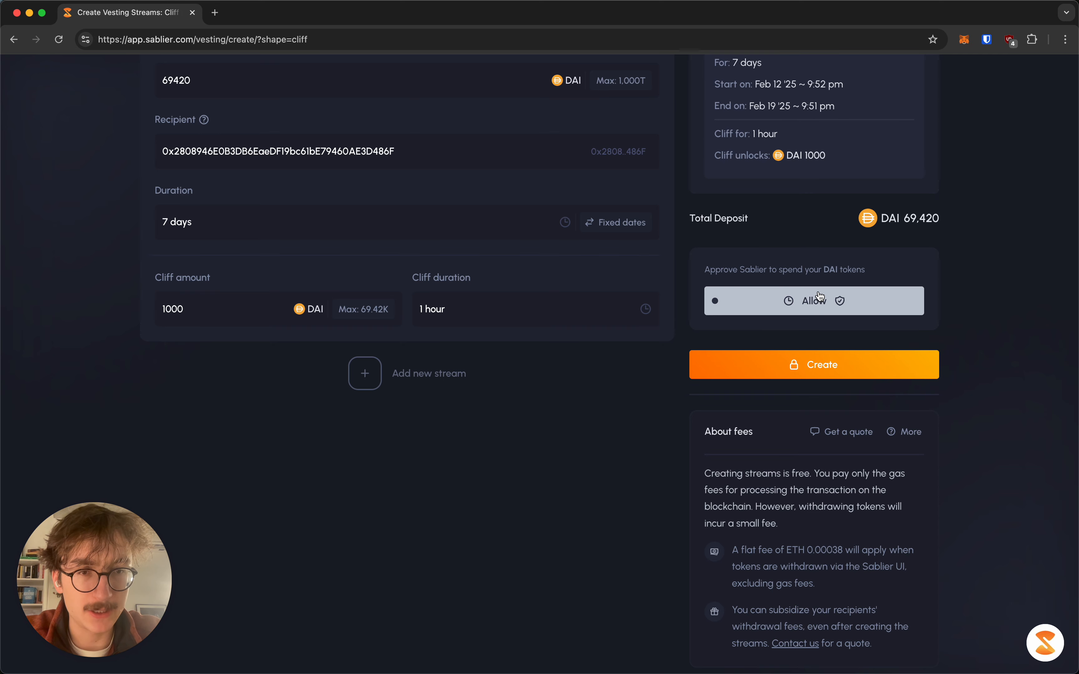
Grant Sablier the DAI spending allowance, confirming it in MetaMask
{"action": "left_click", "coordinate": [820, 298]}
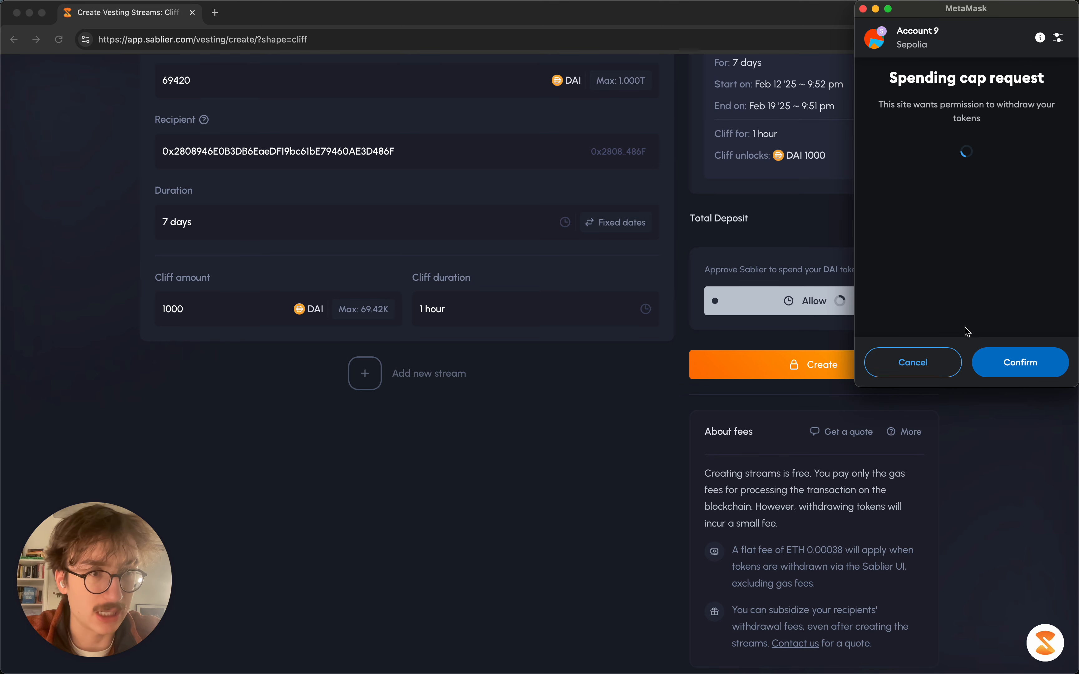
{"action": "left_click", "coordinate": [1015, 364]}
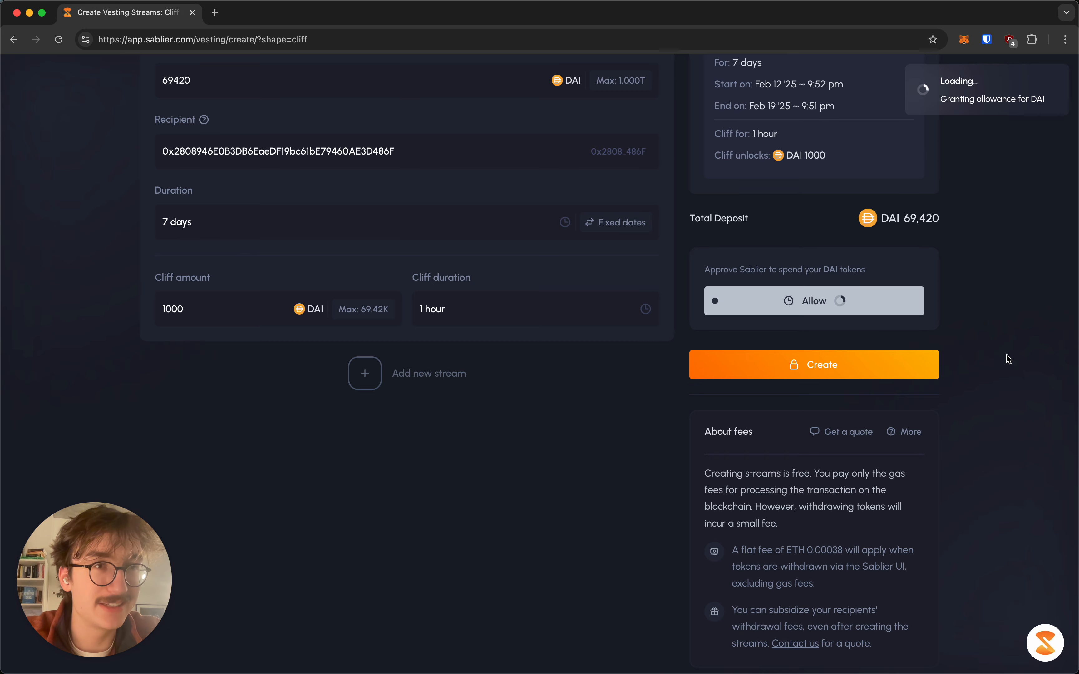
{"action": "scroll", "coordinate": [1000, 298], "scroll_direction": "up", "scroll_amount": 5}
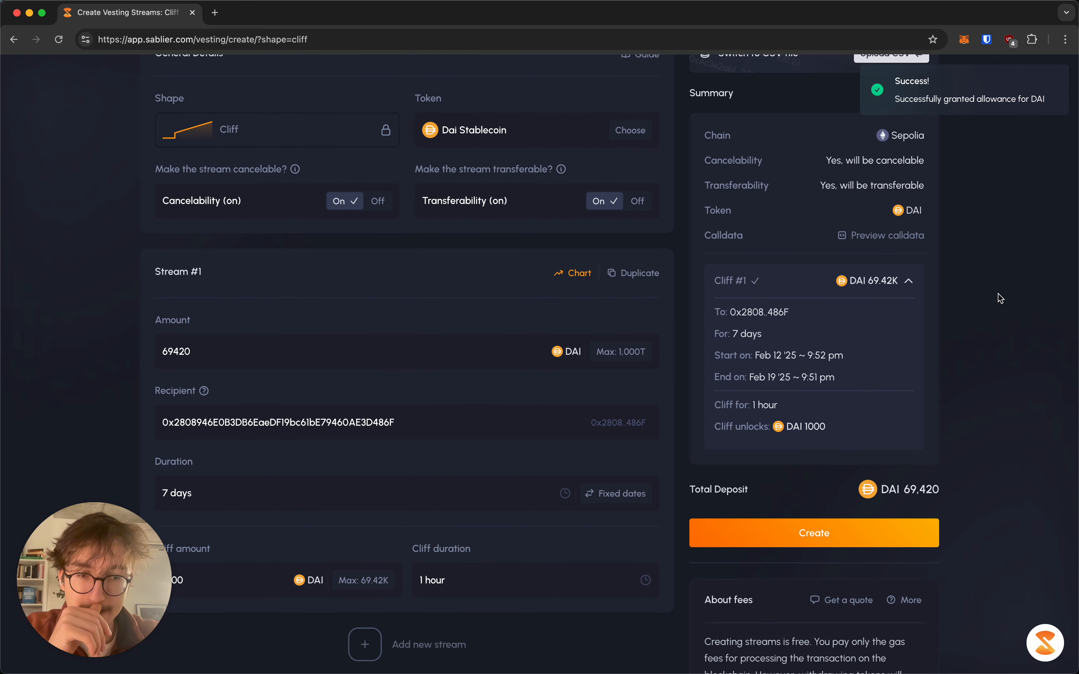
{"action": "scroll", "coordinate": [998, 293], "scroll_direction": "down", "scroll_amount": 3}
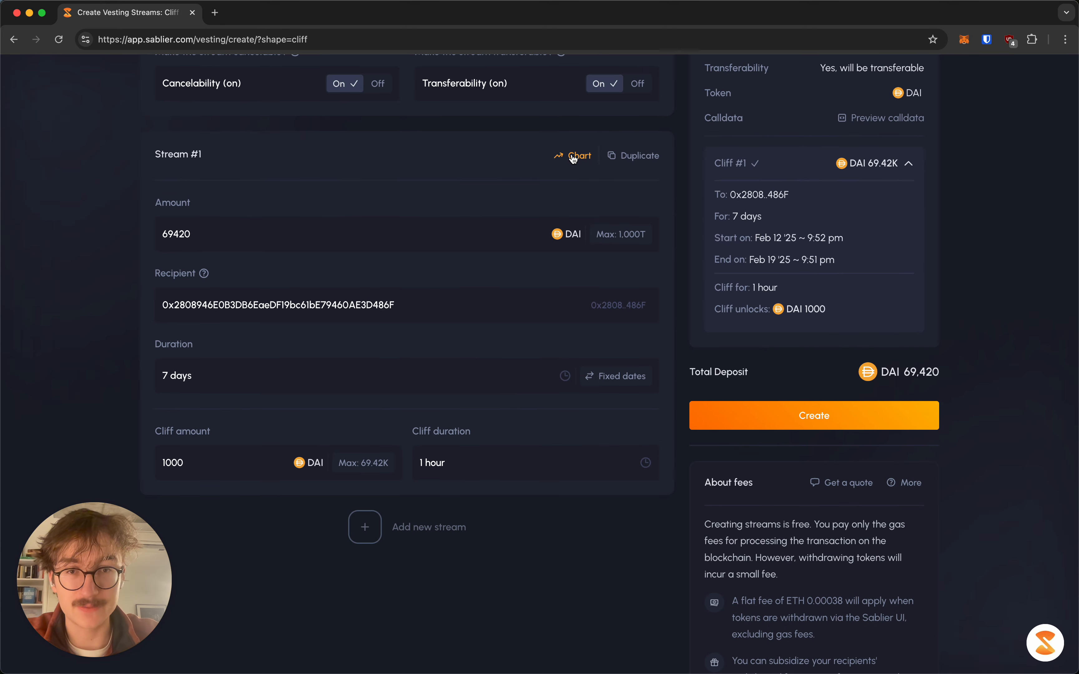
Preview the stream's payout simulation chart, then submit the cliff stream for creation
{"action": "left_click", "coordinate": [575, 155]}
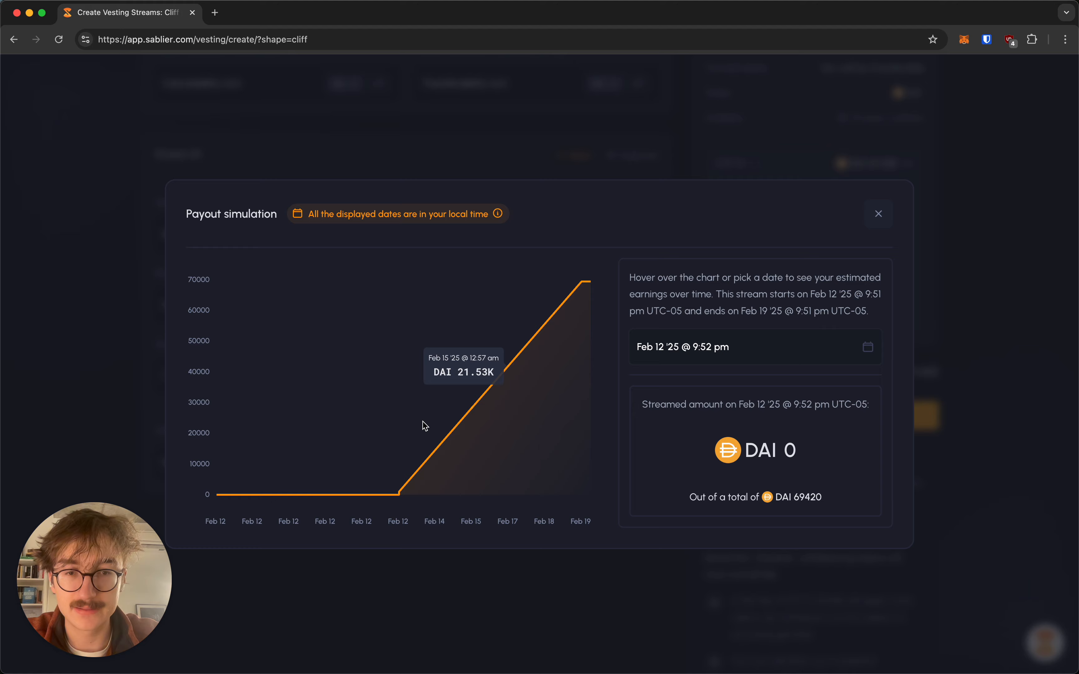
{"action": "left_click", "coordinate": [716, 132]}
{"action": "scroll", "coordinate": [795, 288], "scroll_direction": "down", "scroll_amount": 3}
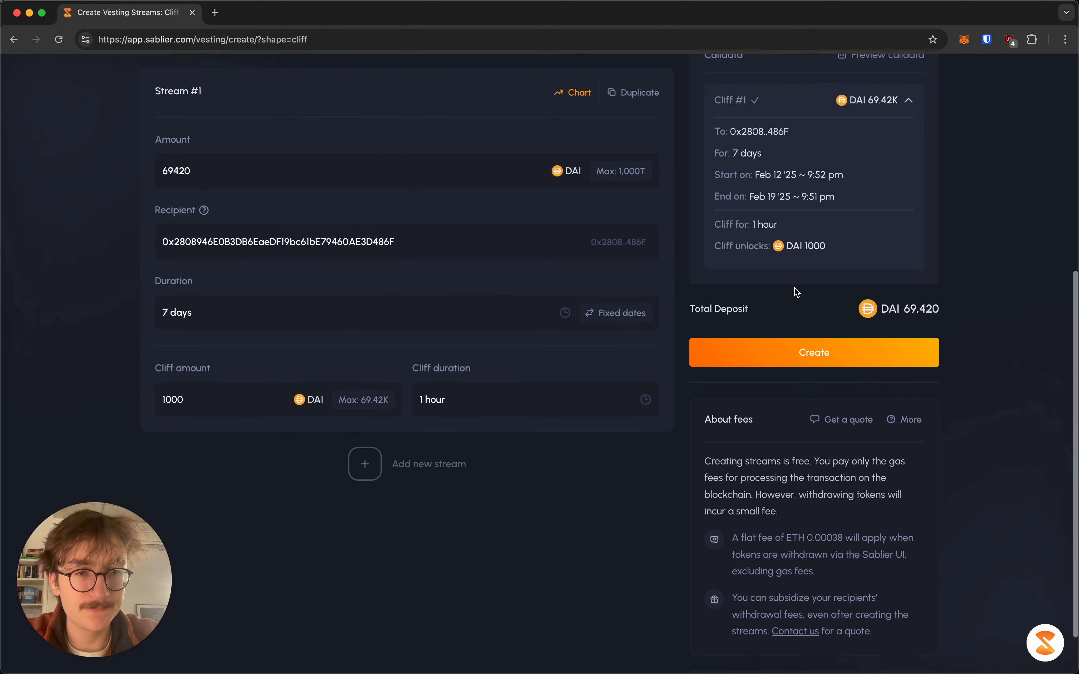
{"action": "left_click", "coordinate": [812, 352]}
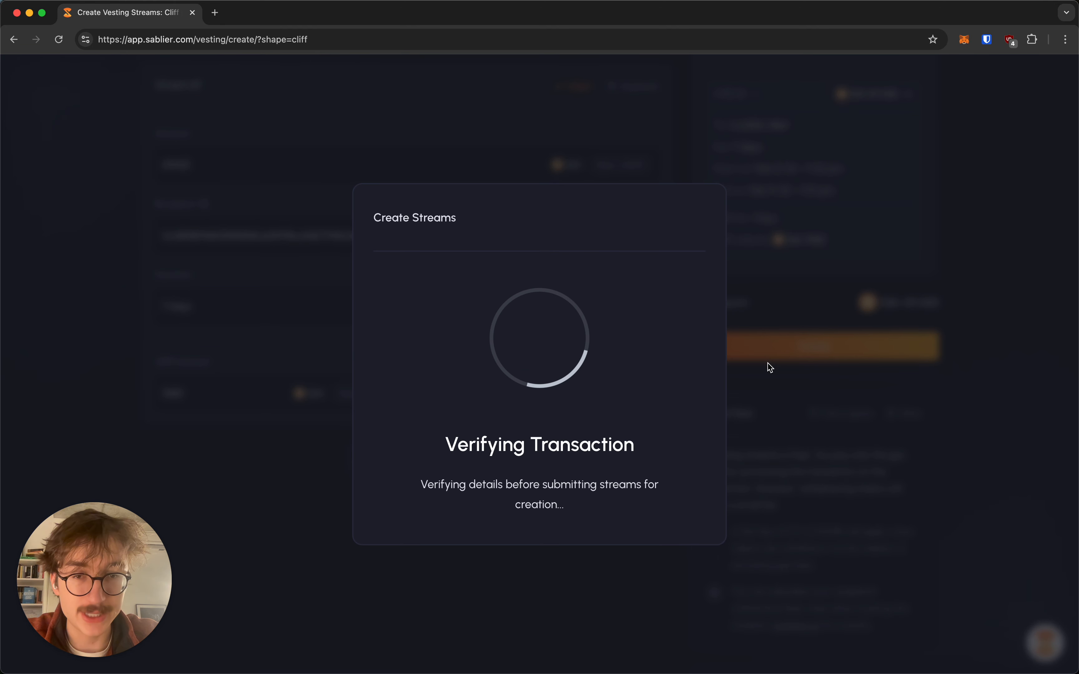
Confirm the creation transaction in MetaMask and open the new stream's page
{"action": "left_click", "coordinate": [1008, 375]}
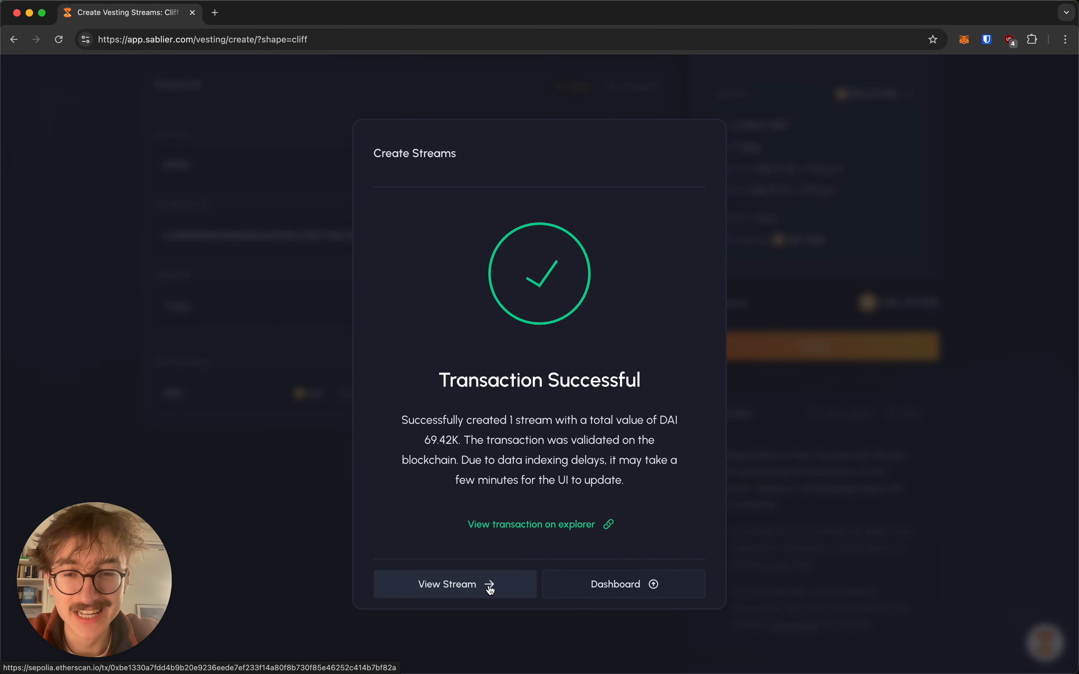
{"action": "left_click", "coordinate": [455, 584]}
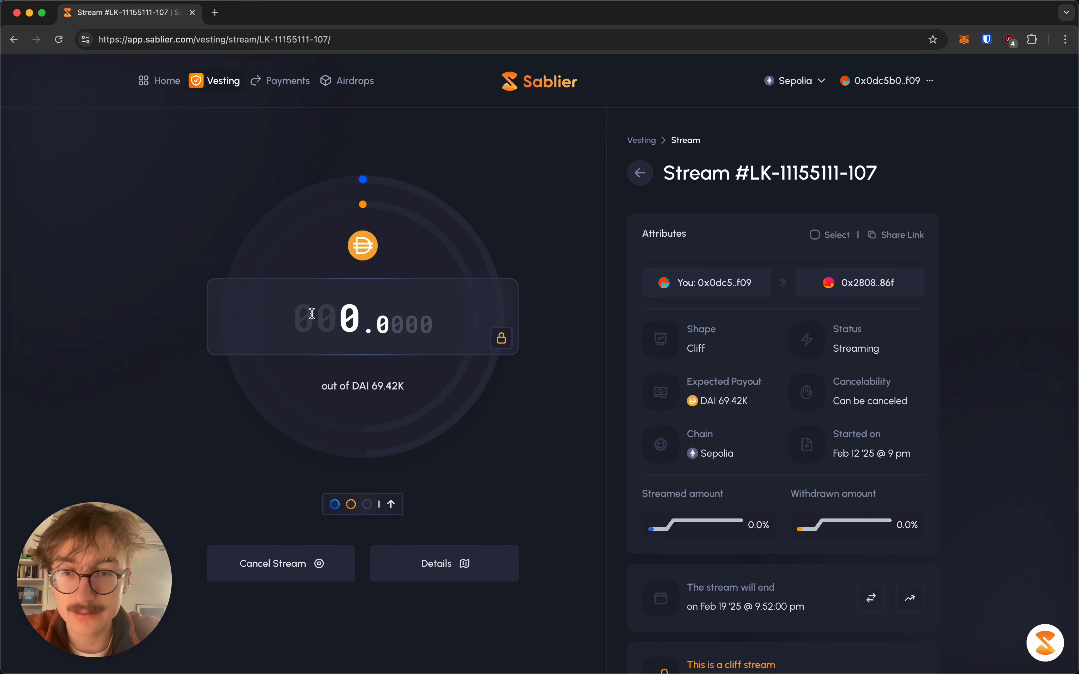
{"action": "left_click_drag", "start_coordinate": [312, 314], "coordinate": [446, 313]}
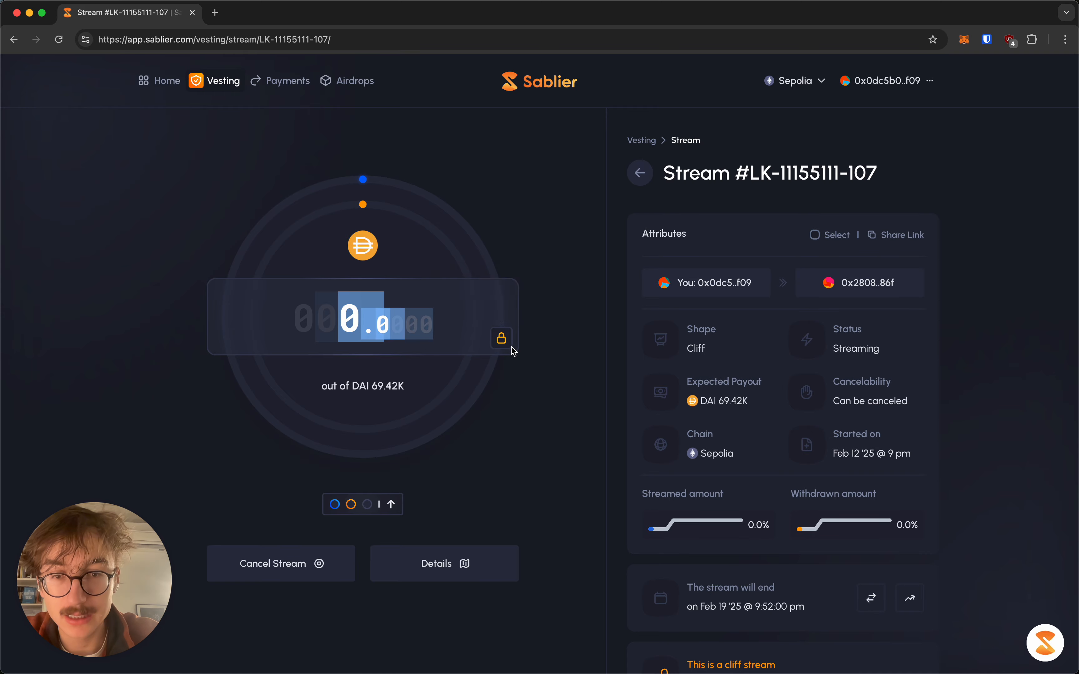
Review the stream's details overview, including its Timeline and Emission chart
{"action": "left_click", "coordinate": [567, 384]}
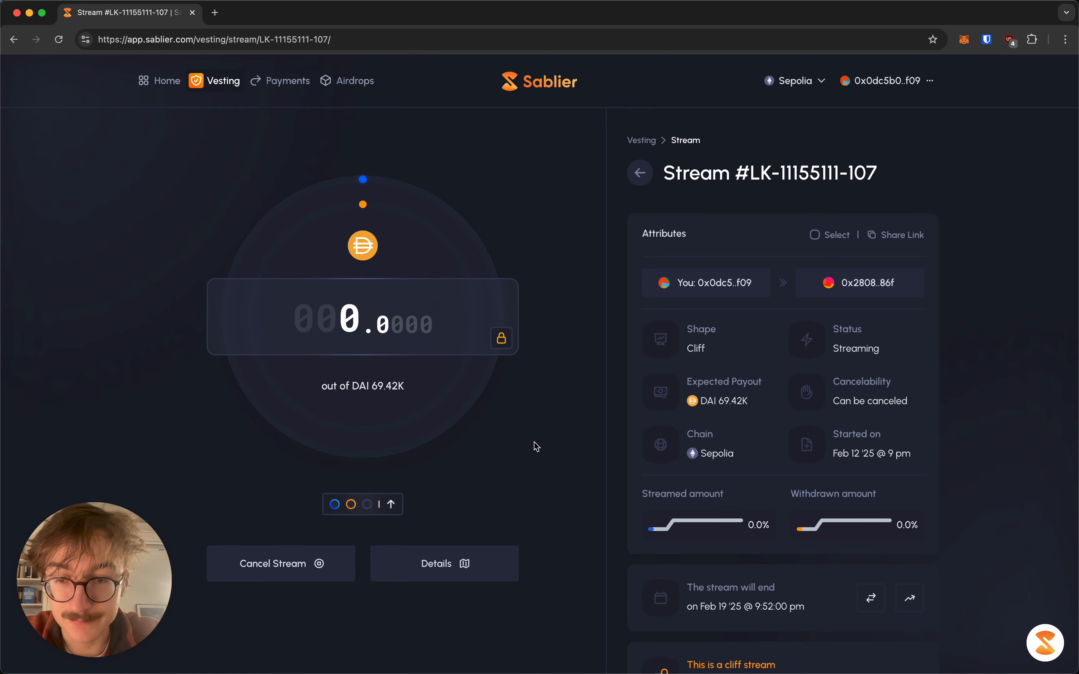
{"action": "left_click", "coordinate": [439, 563]}
{"action": "scroll", "coordinate": [259, 464], "scroll_direction": "down", "scroll_amount": 15}
{"action": "scroll", "coordinate": [257, 464], "scroll_direction": "down", "scroll_amount": 20}
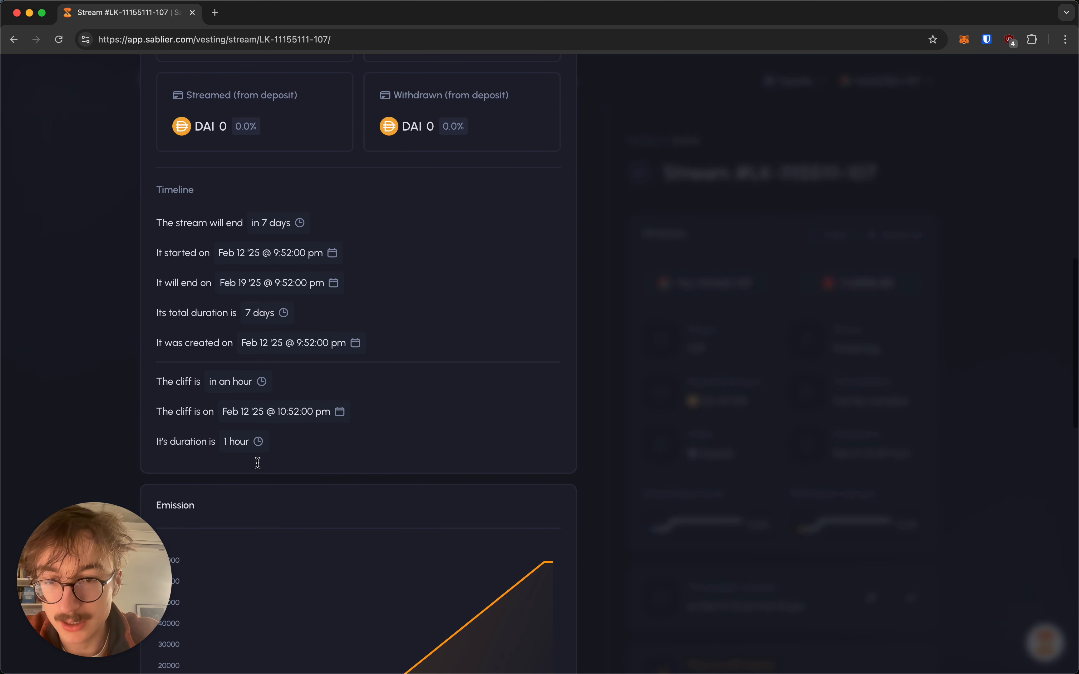
{"action": "scroll", "coordinate": [257, 467], "scroll_direction": "up", "scroll_amount": 11}
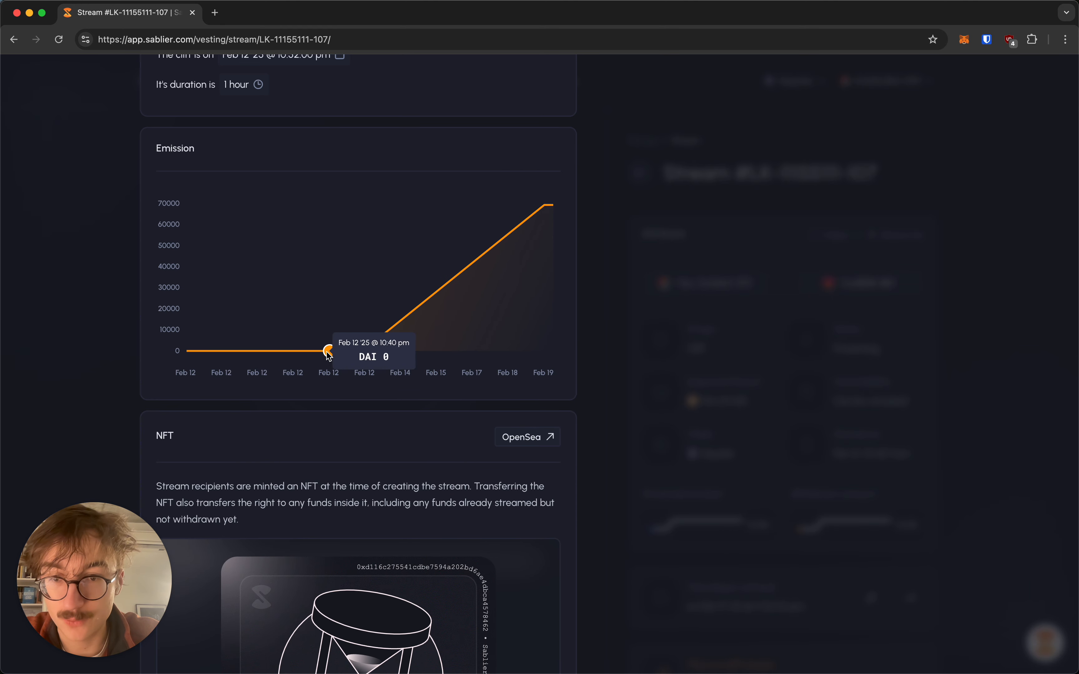
{"action": "left_click", "coordinate": [789, 450]}
{"action": "scroll", "coordinate": [602, 415], "scroll_direction": "down", "scroll_amount": 5}
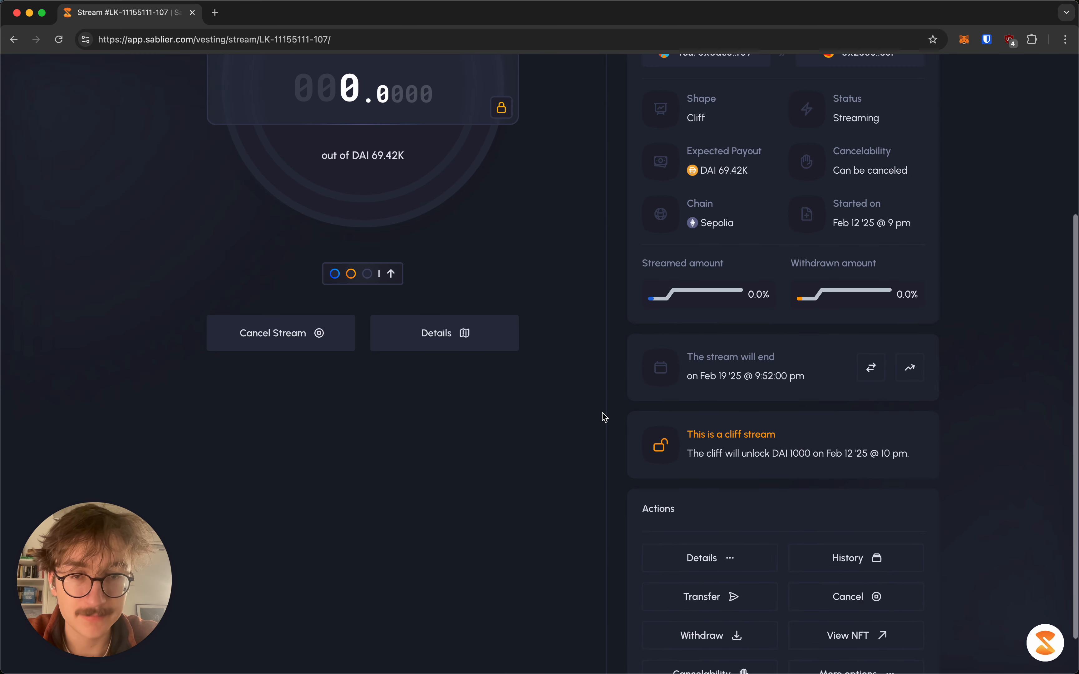
{"action": "left_click", "coordinate": [495, 341]}
{"action": "scroll", "coordinate": [345, 387], "scroll_direction": "down", "scroll_amount": 20}
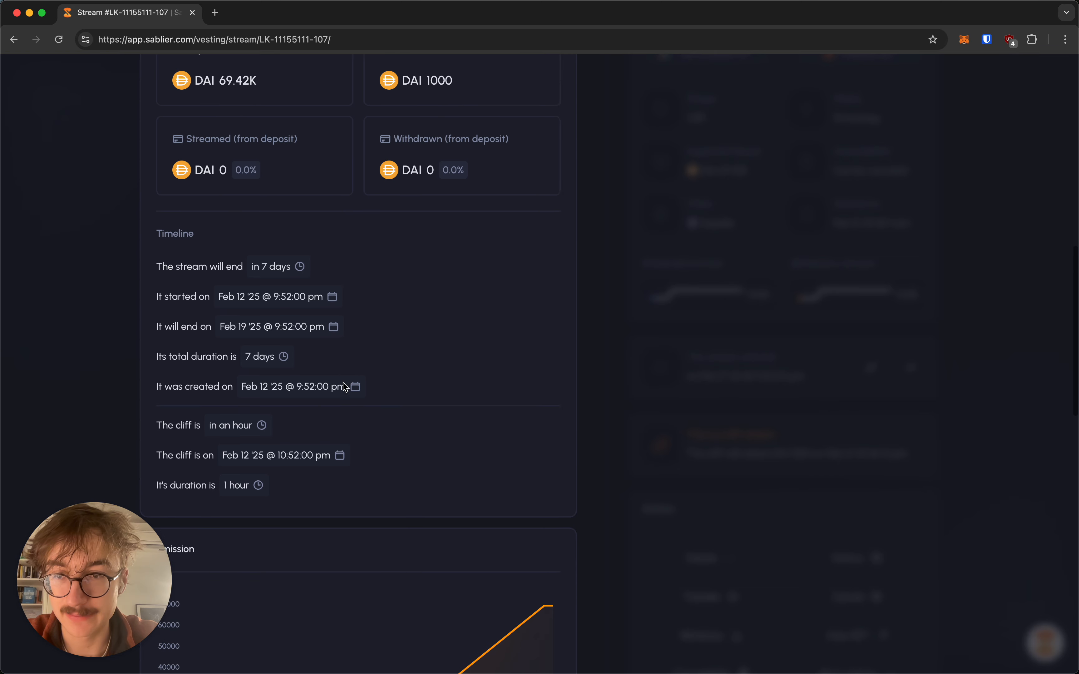
{"action": "left_click", "coordinate": [727, 343]}
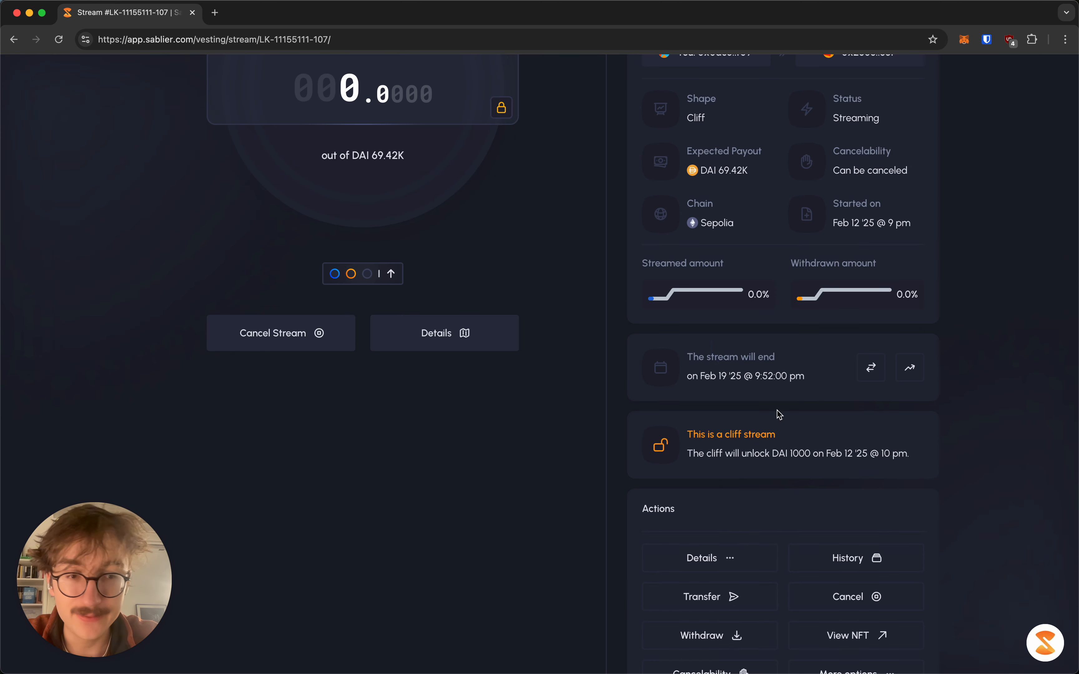
Open and close the support chat, then view the stream's NFT on OpenSea
{"action": "left_click", "coordinate": [1047, 645]}
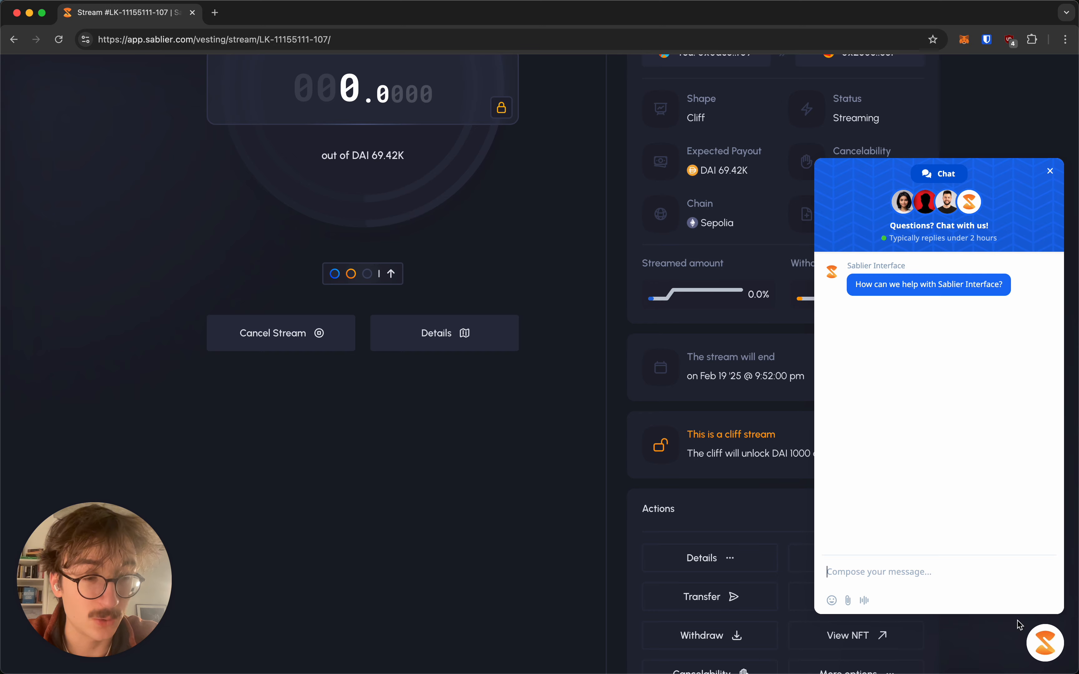
{"action": "left_click", "coordinate": [1049, 644]}
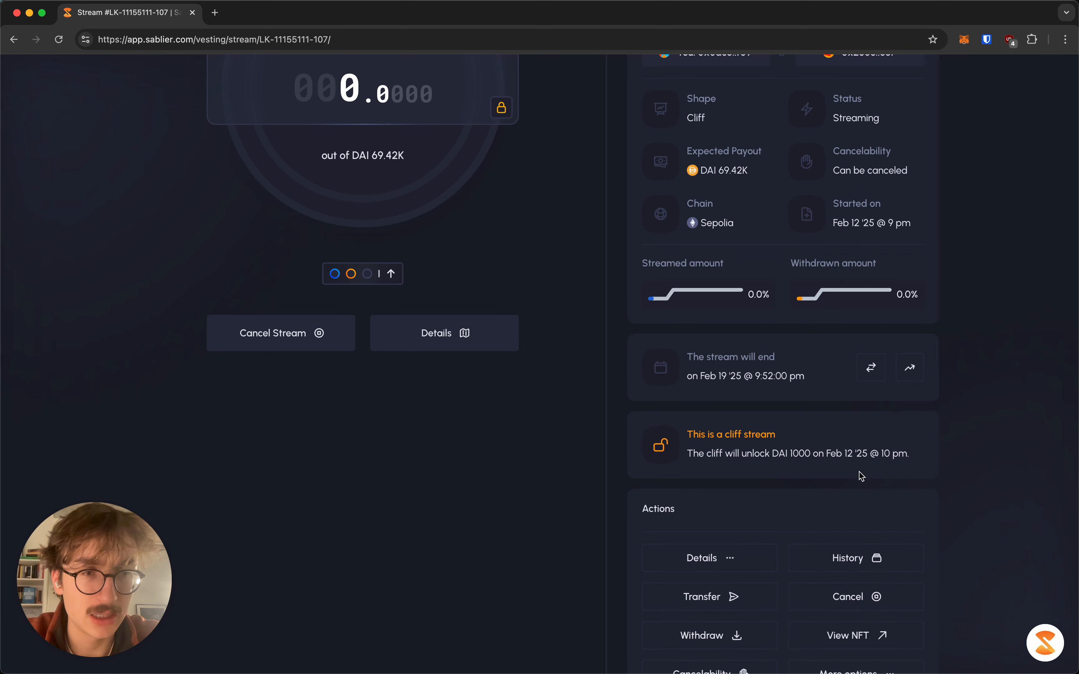
{"action": "scroll", "coordinate": [858, 475], "scroll_direction": "up", "scroll_amount": 5}
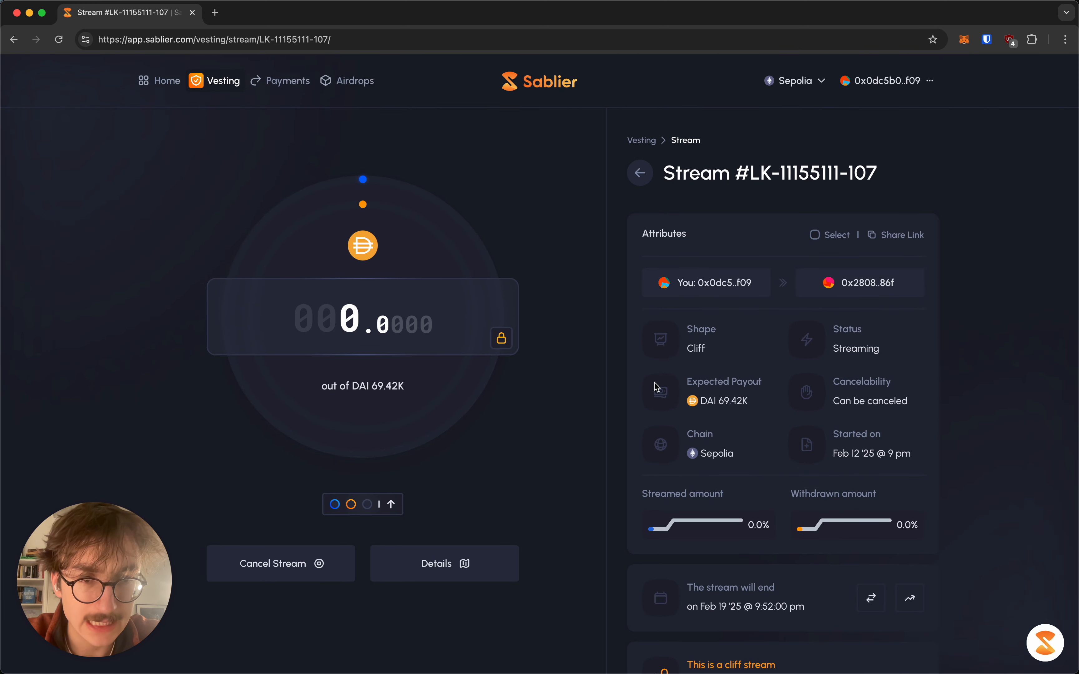
{"action": "scroll", "coordinate": [597, 383], "scroll_direction": "down", "scroll_amount": 5}
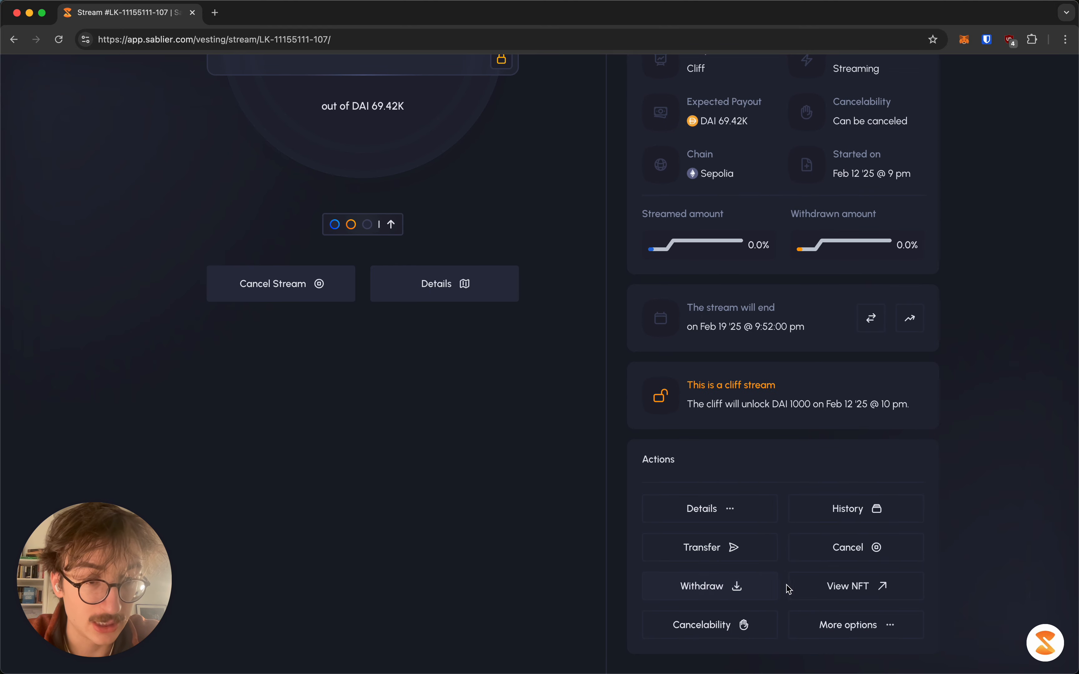
{"action": "left_click", "coordinate": [809, 587]}
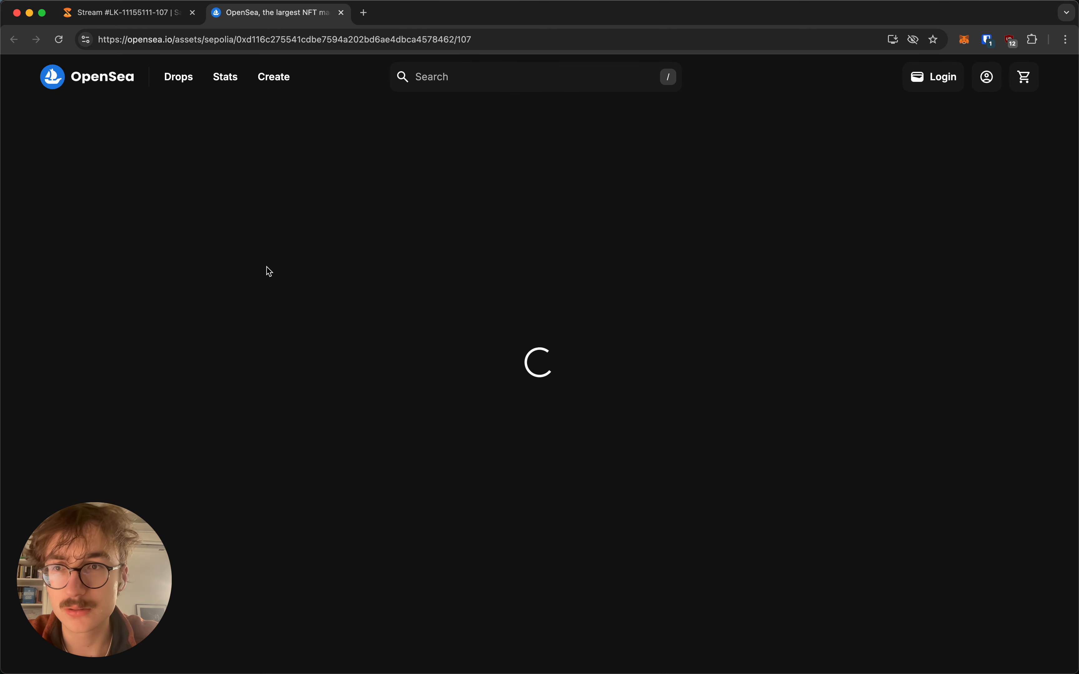
Return to the Sablier stream tab and scroll its Details down to the NFT card
{"action": "left_click", "coordinate": [134, 1]}
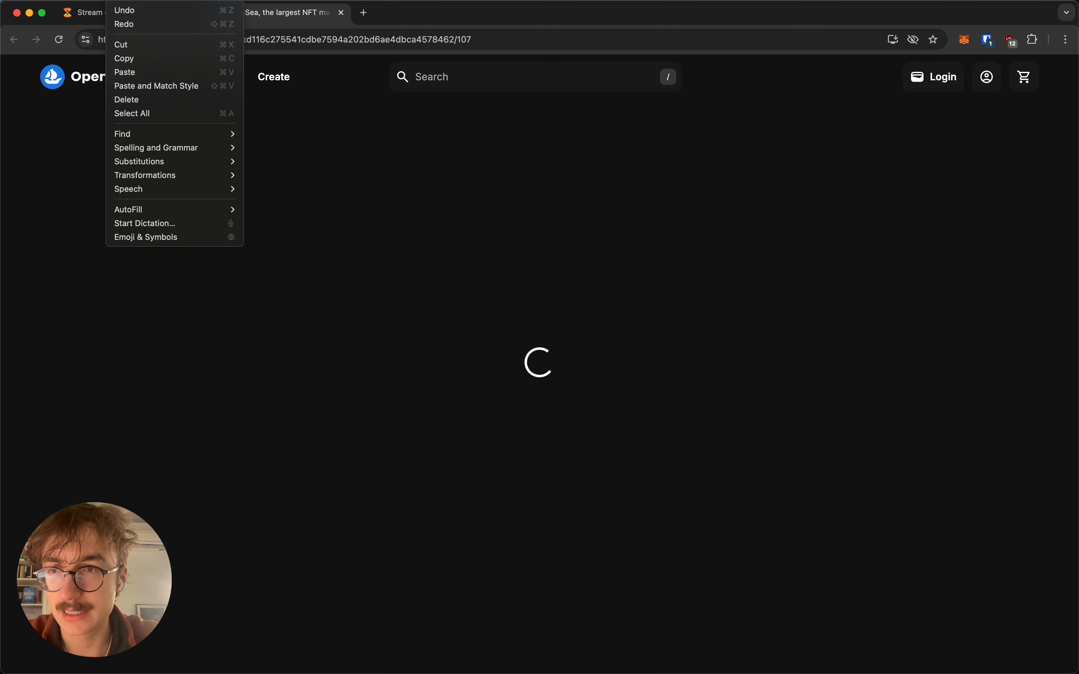
{"action": "left_click", "coordinate": [125, 7]}
{"action": "left_click", "coordinate": [126, 9]}
{"action": "left_click", "coordinate": [436, 286]}
{"action": "scroll", "coordinate": [297, 379], "scroll_direction": "down", "scroll_amount": 15}
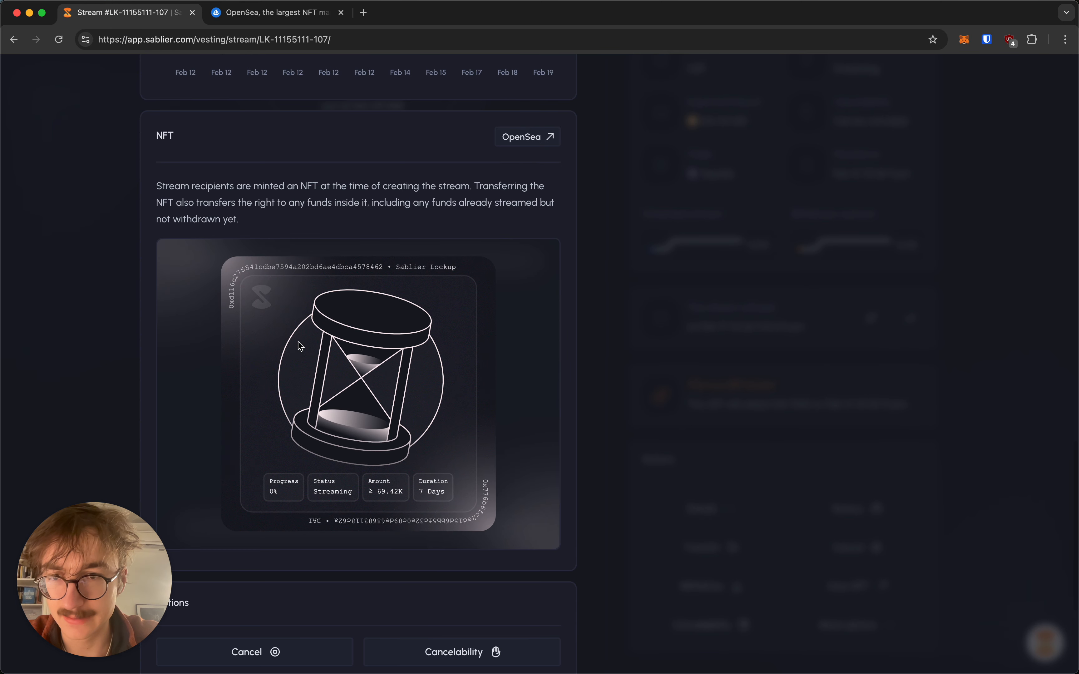
Close the details panel and go to the Vesting streams list
{"action": "left_click", "coordinate": [696, 351]}
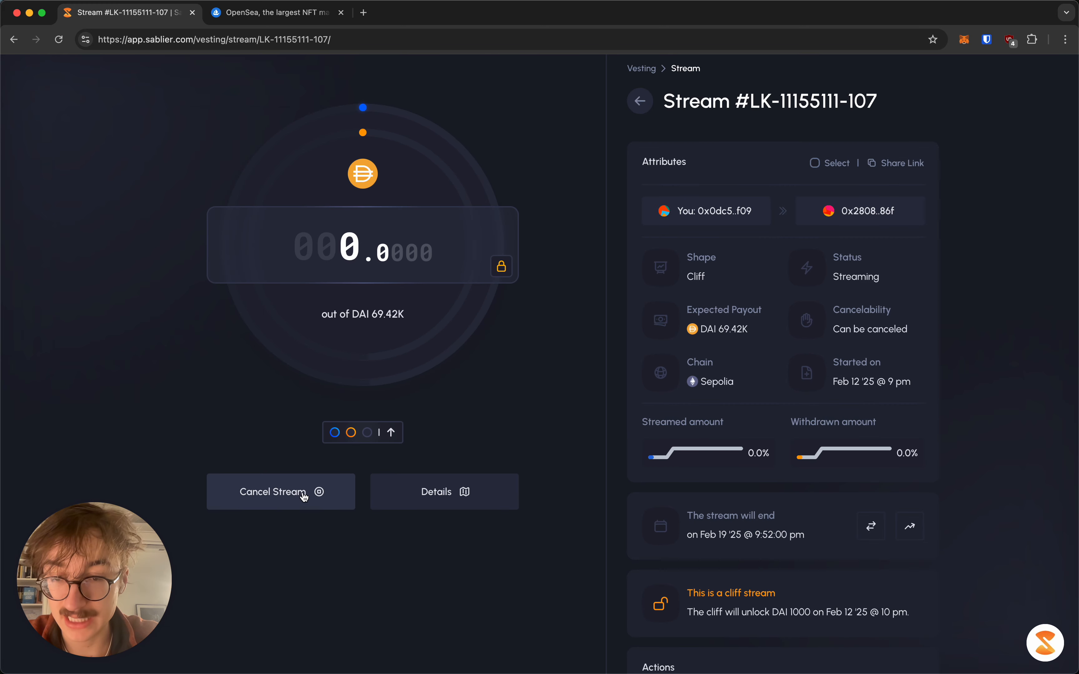
{"action": "scroll", "coordinate": [622, 363], "scroll_direction": "up", "scroll_amount": 3}
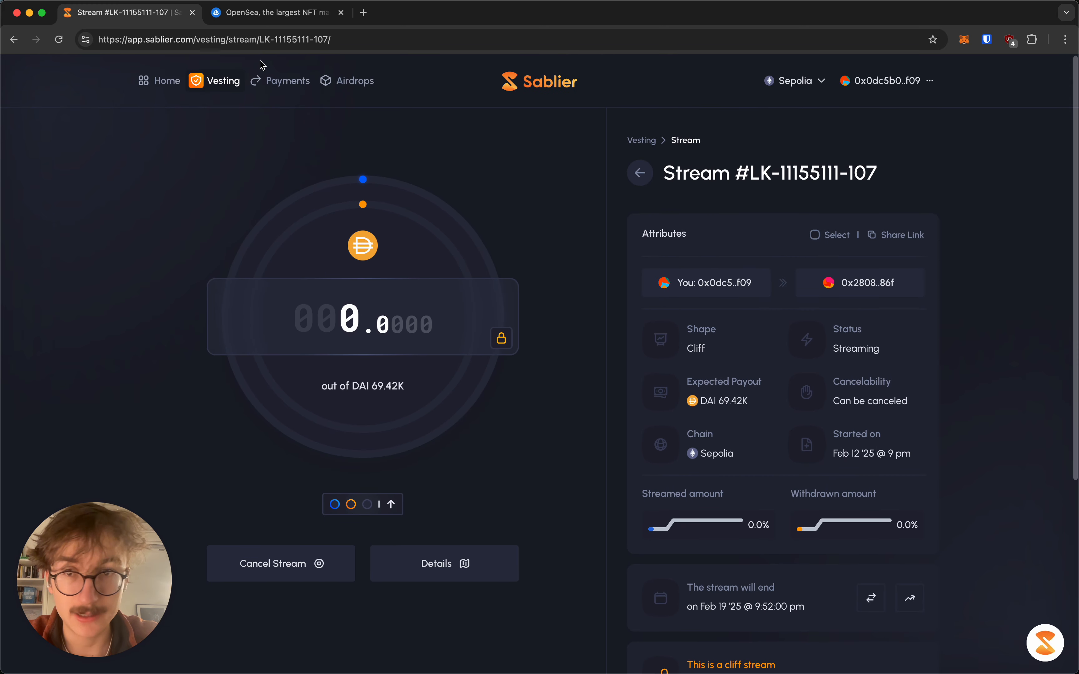
{"action": "left_click", "coordinate": [215, 88]}
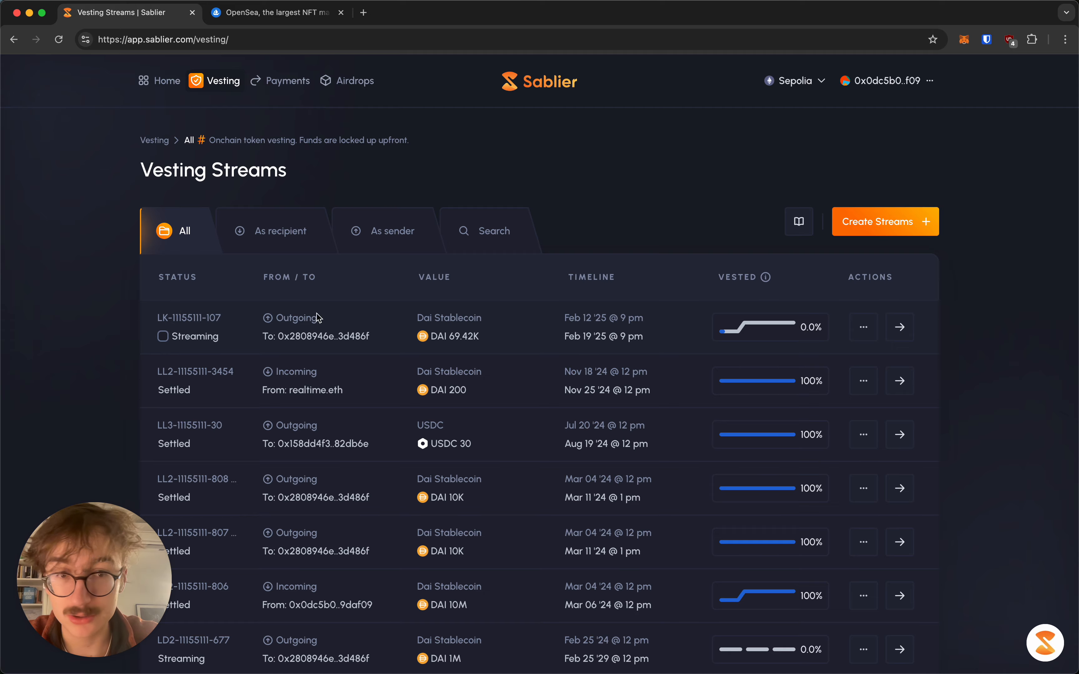
{"action": "scroll", "coordinate": [495, 318], "scroll_direction": "down", "scroll_amount": 1}
{"action": "scroll", "coordinate": [495, 319], "scroll_direction": "down", "scroll_amount": 10}
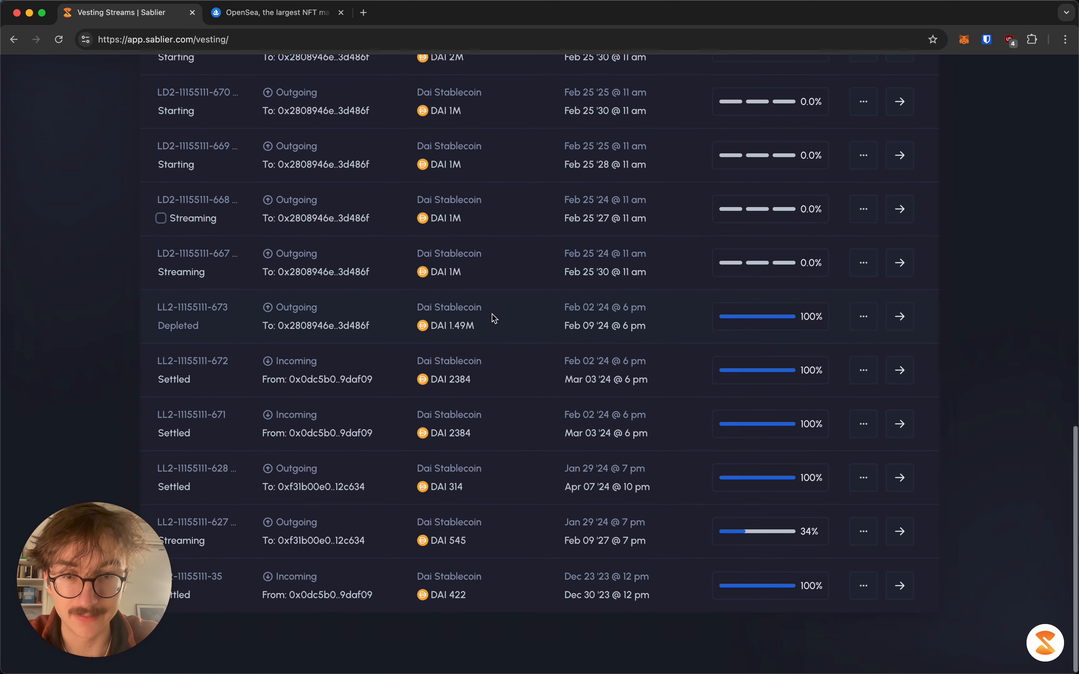
{"action": "scroll", "coordinate": [494, 318], "scroll_direction": "up", "scroll_amount": 12}
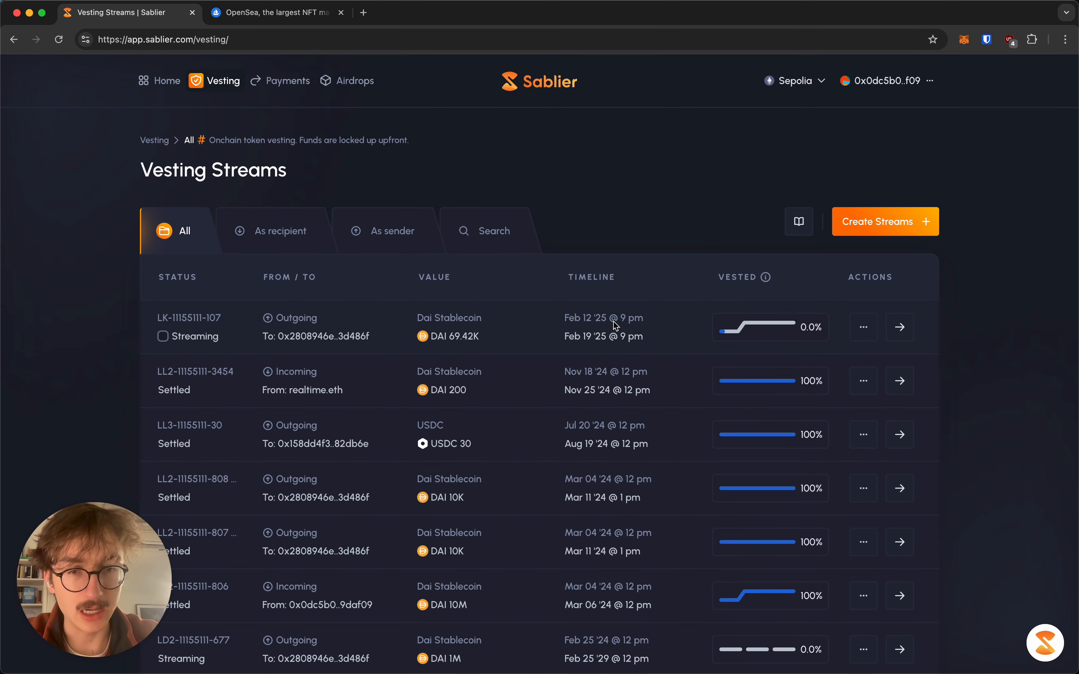
{"action": "left_click", "coordinate": [901, 327]}
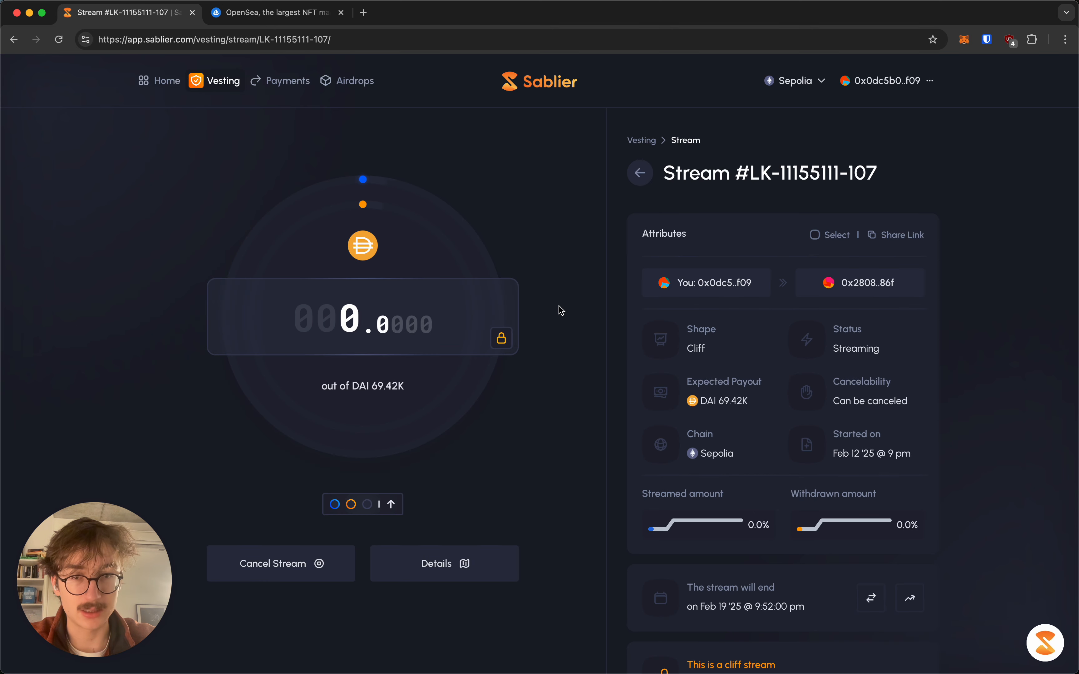
{"action": "scroll", "coordinate": [570, 324], "scroll_direction": "down", "scroll_amount": 10}
{"action": "scroll", "coordinate": [568, 323], "scroll_direction": "up", "scroll_amount": 10}
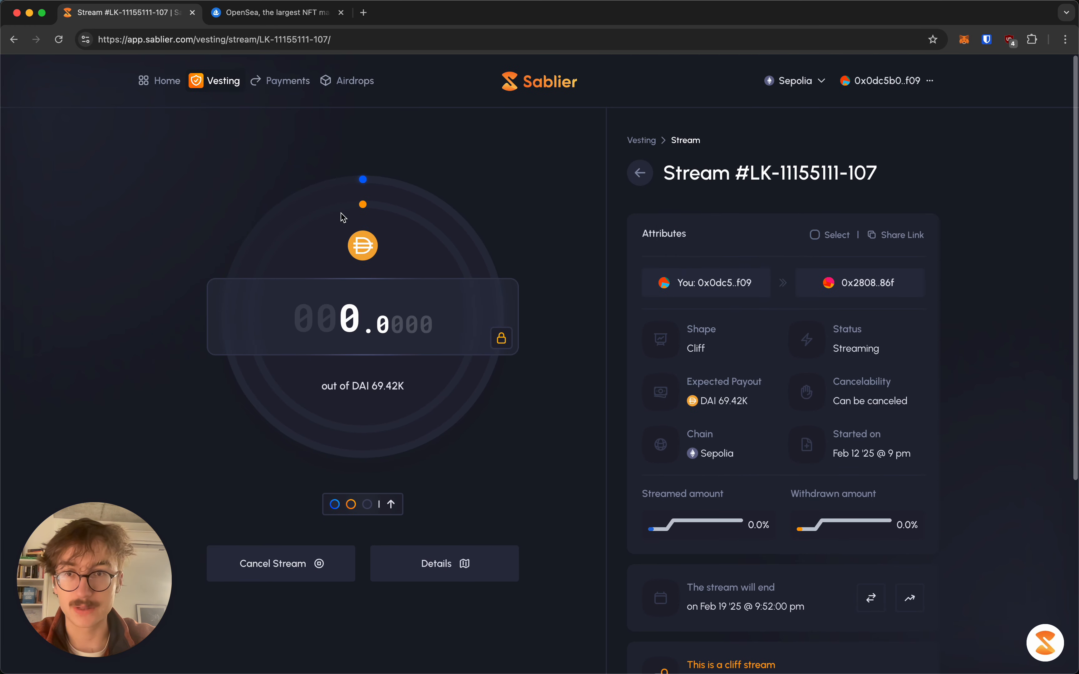
{"action": "left_click", "coordinate": [206, 82]}
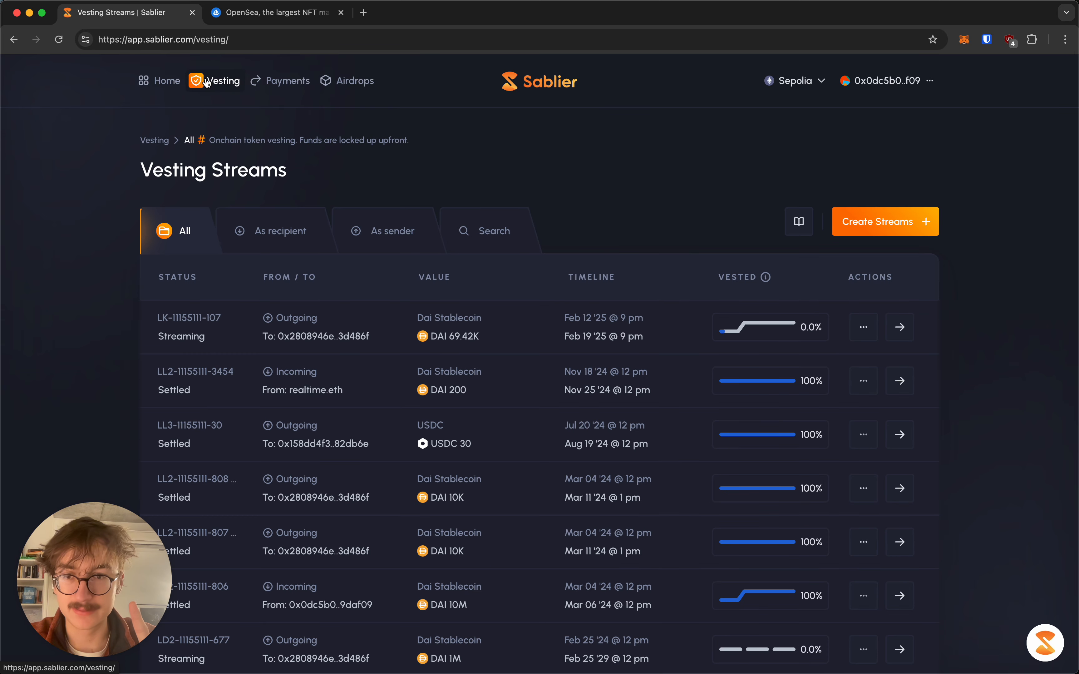
{"action": "scroll", "coordinate": [145, 314], "scroll_direction": "down", "scroll_amount": 3}
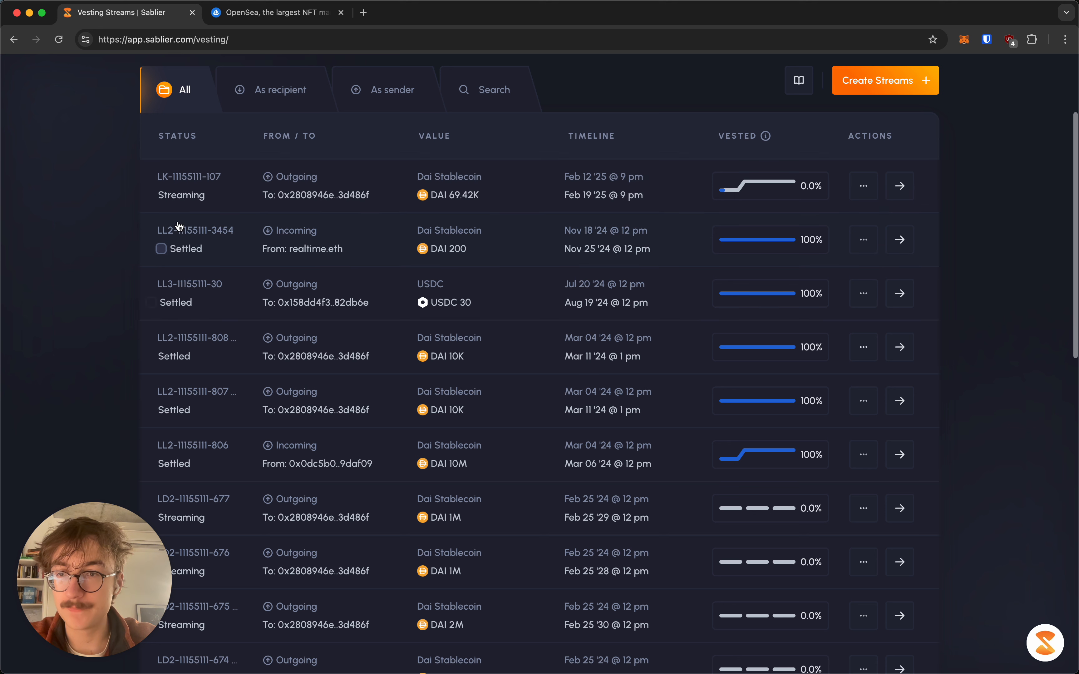
{"action": "left_click", "coordinate": [162, 195]}
{"action": "left_click", "coordinate": [163, 248]}
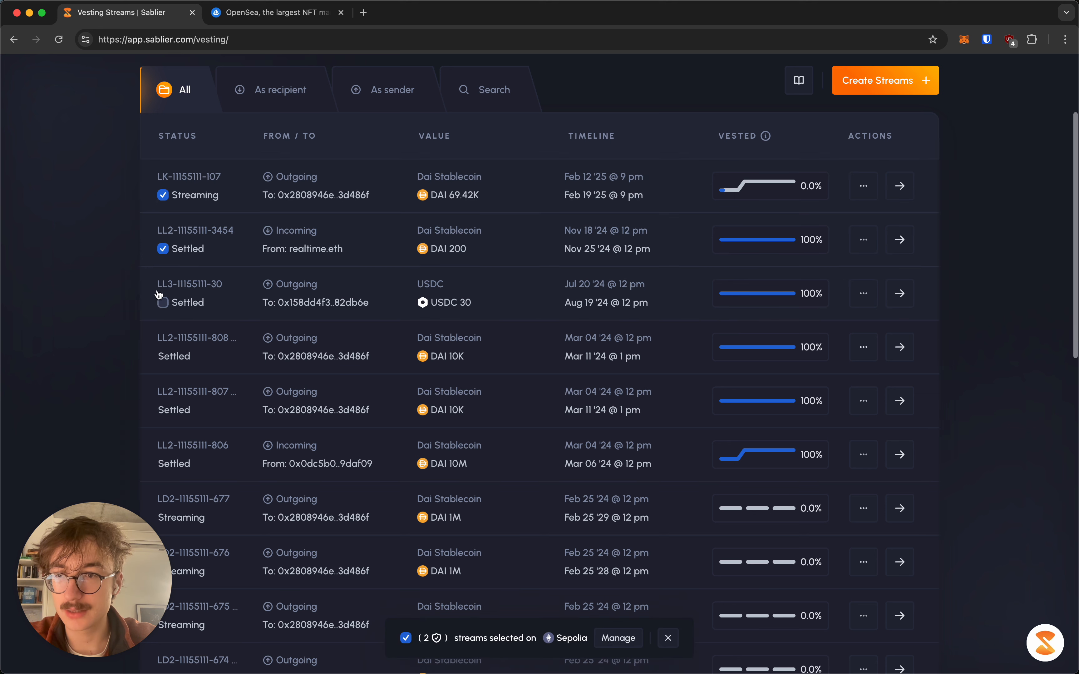
{"action": "left_click", "coordinate": [163, 303]}
{"action": "left_click", "coordinate": [163, 356]}
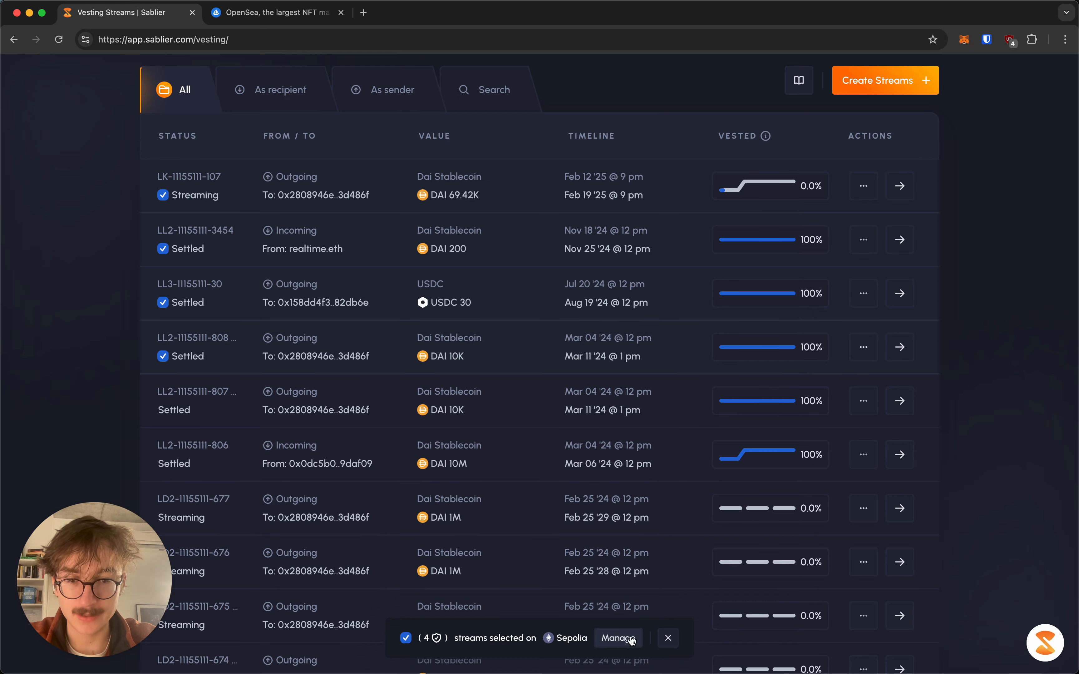
{"action": "left_click", "coordinate": [619, 638]}
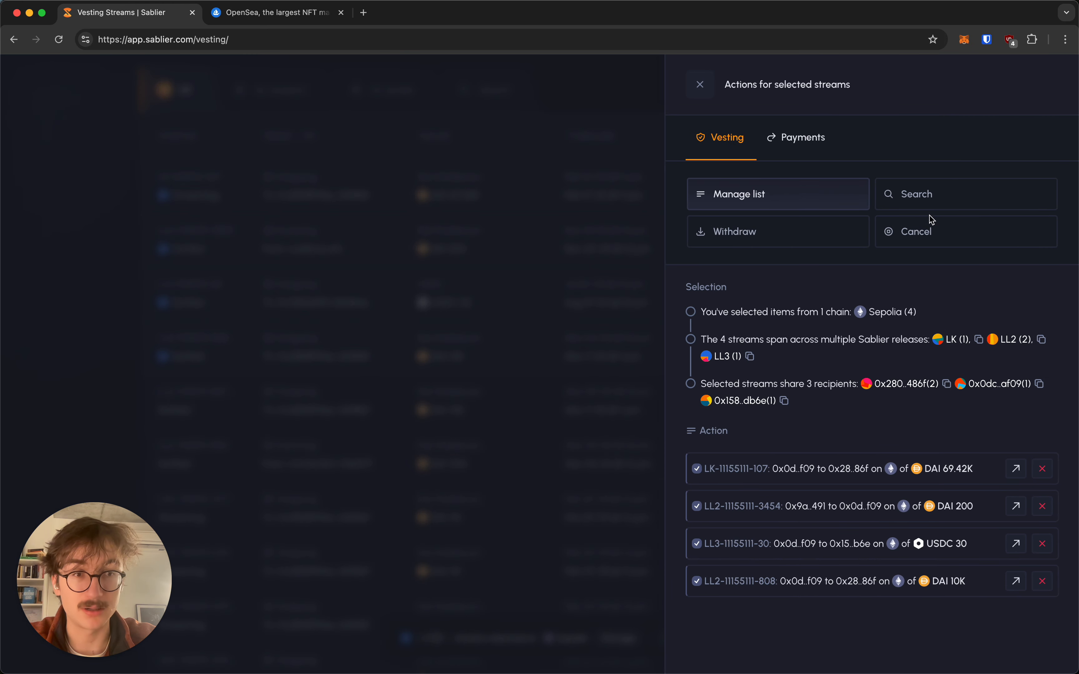
{"action": "left_click", "coordinate": [927, 233]}
{"action": "scroll", "coordinate": [840, 443], "scroll_direction": "down", "scroll_amount": 2}
{"action": "scroll", "coordinate": [840, 442], "scroll_direction": "down", "scroll_amount": 8}
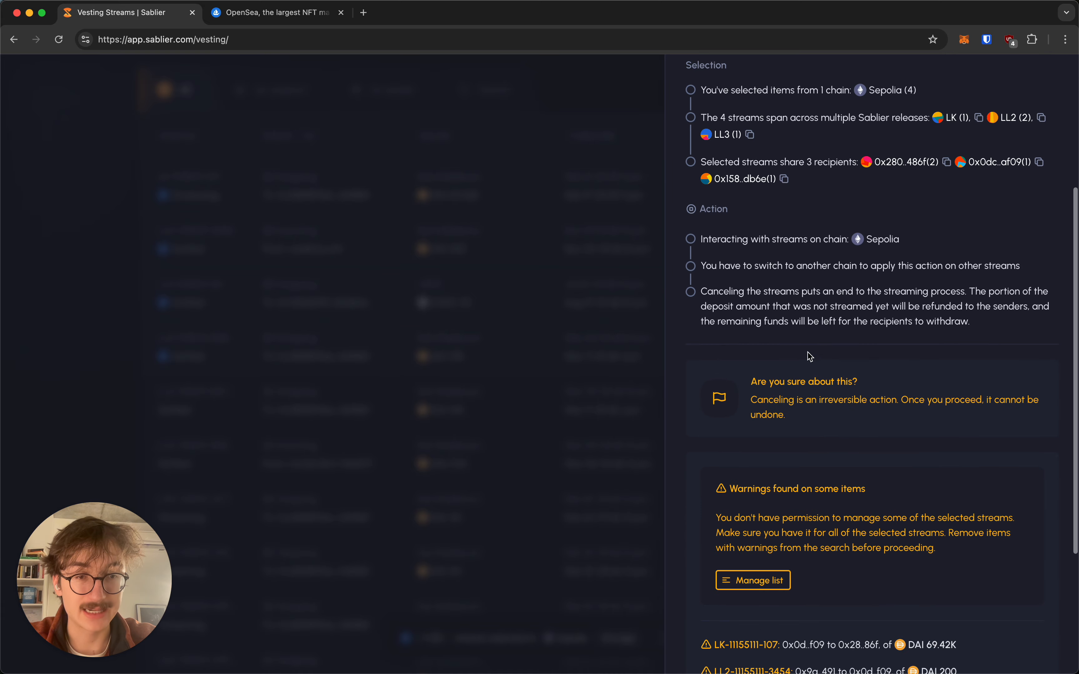
{"action": "scroll", "coordinate": [842, 253], "scroll_direction": "up", "scroll_amount": 10}
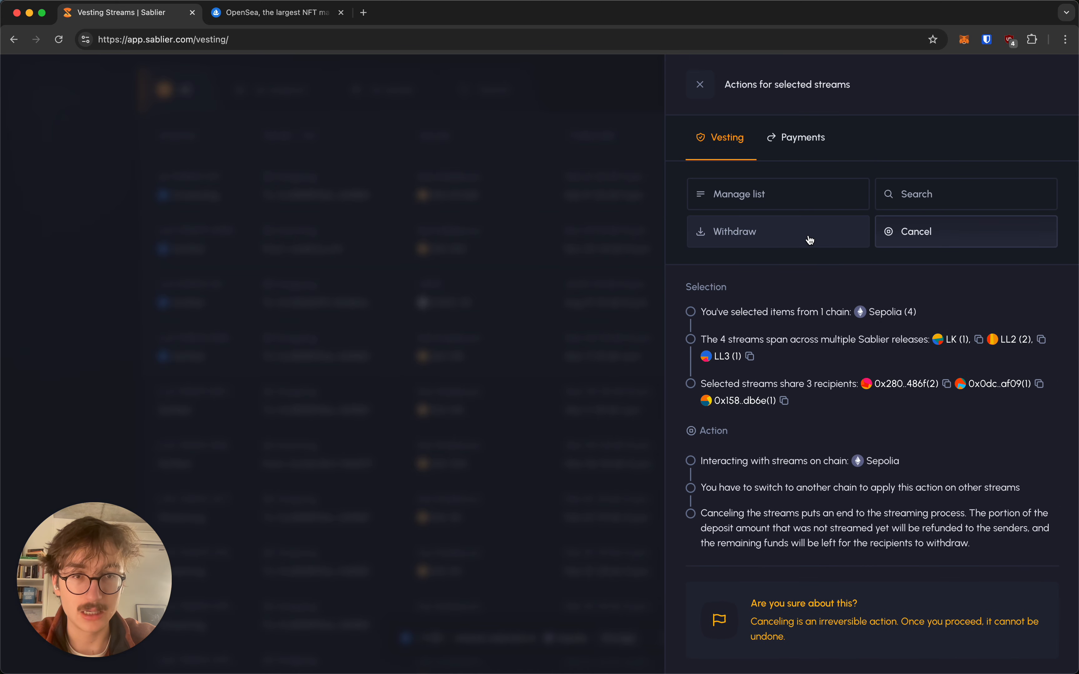
{"action": "left_click", "coordinate": [811, 246]}
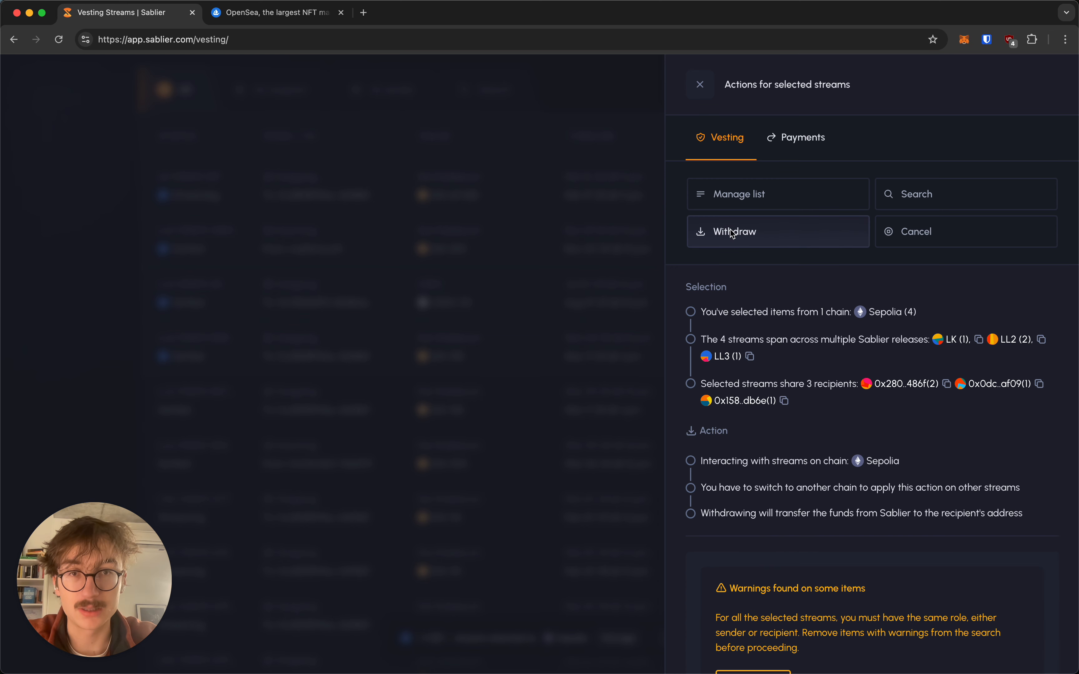
{"action": "left_click", "coordinate": [543, 213]}
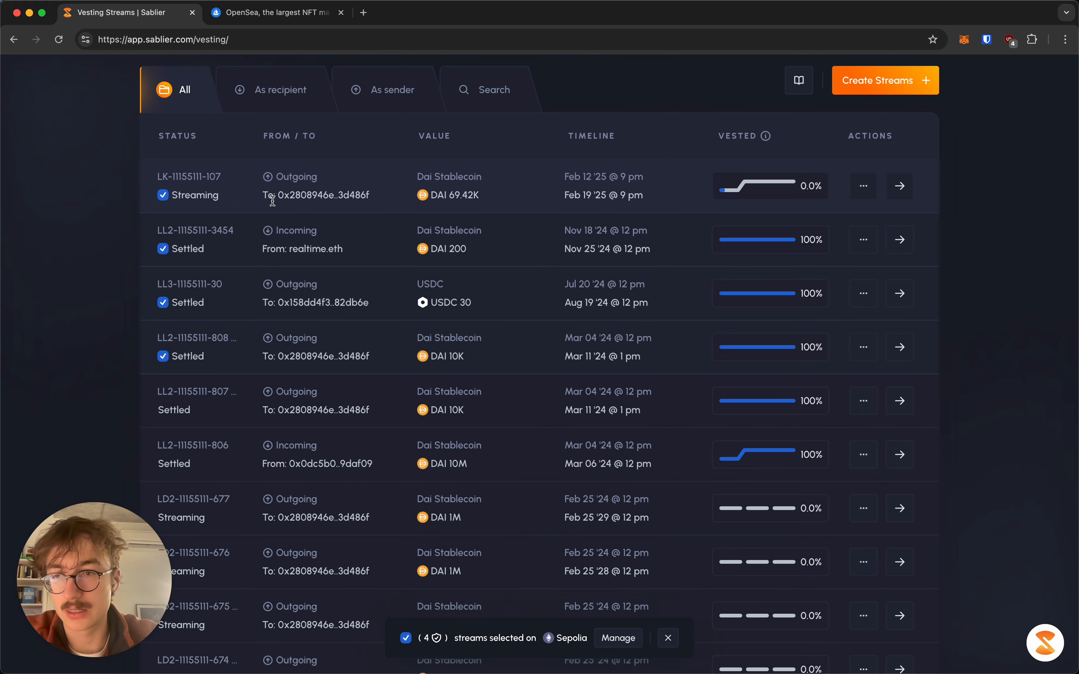
{"action": "left_click", "coordinate": [164, 356]}
{"action": "left_click", "coordinate": [163, 303]}
{"action": "left_click", "coordinate": [163, 249]}
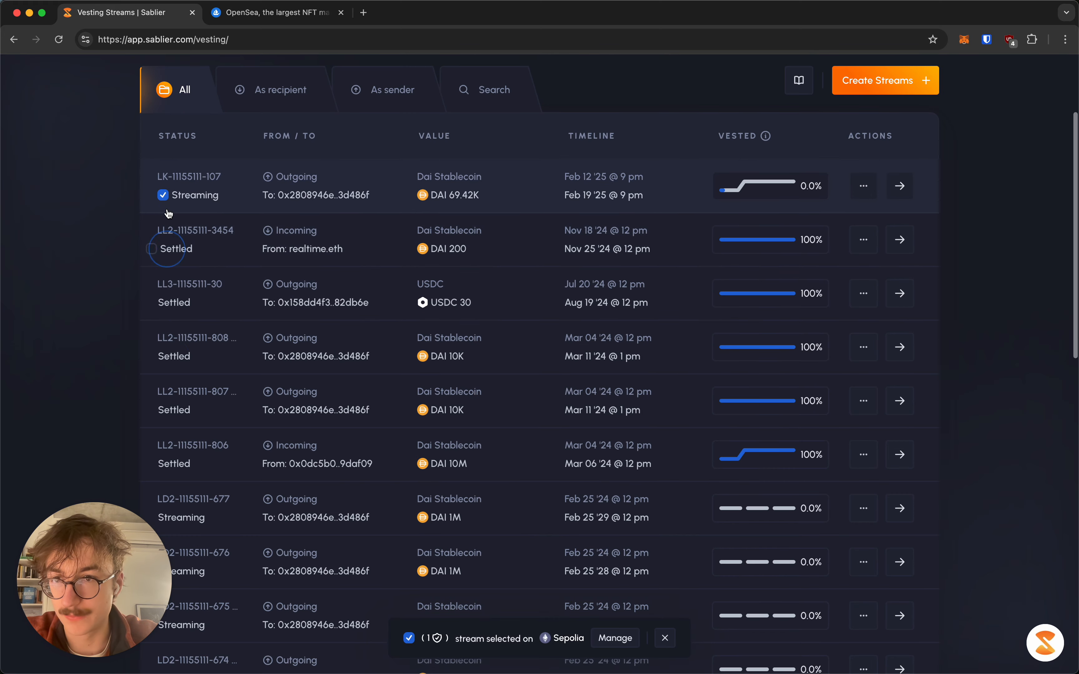
{"action": "left_click", "coordinate": [163, 196]}
{"action": "scroll", "coordinate": [102, 198], "scroll_direction": "up", "scroll_amount": 2}
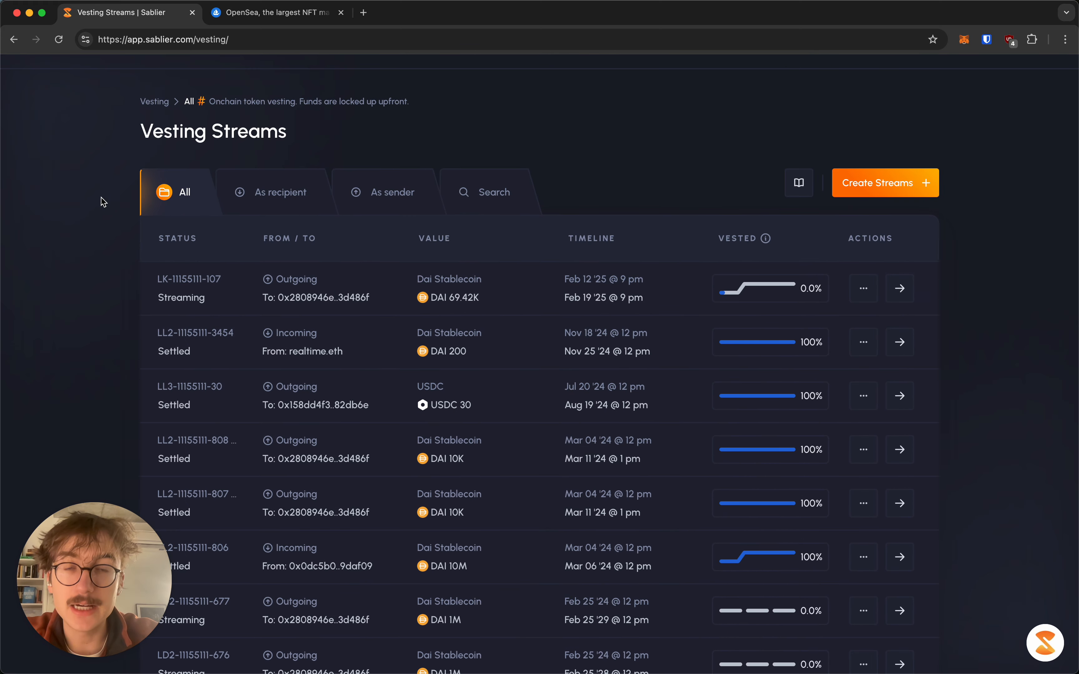